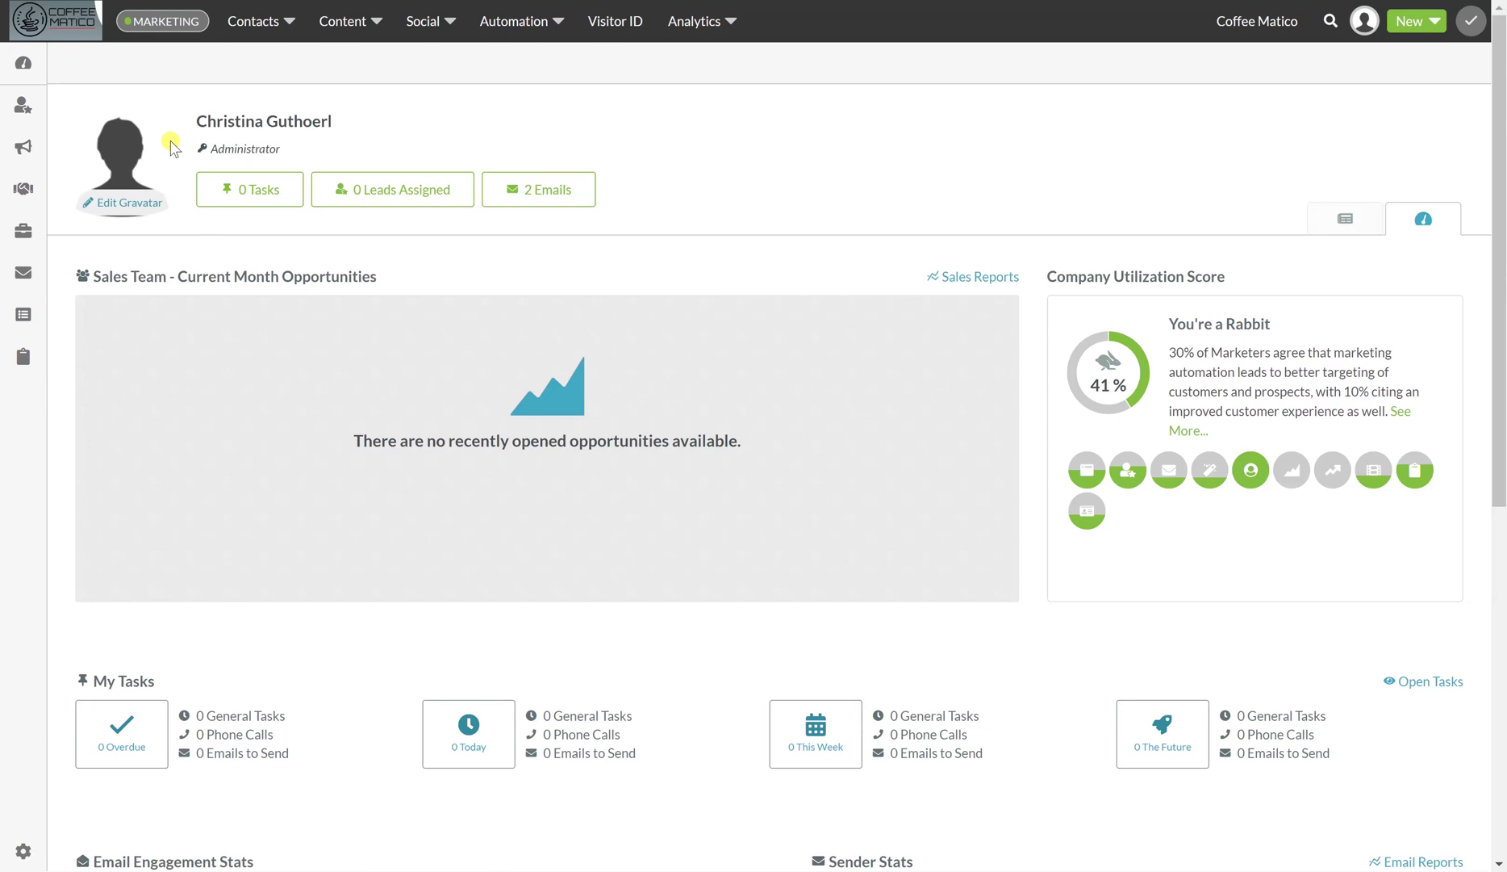
Switch from Marketing to Sales, go to Opportunities, and bring up the pipeline options menu.
{"action": "left_click", "coordinate": [731, 22]}
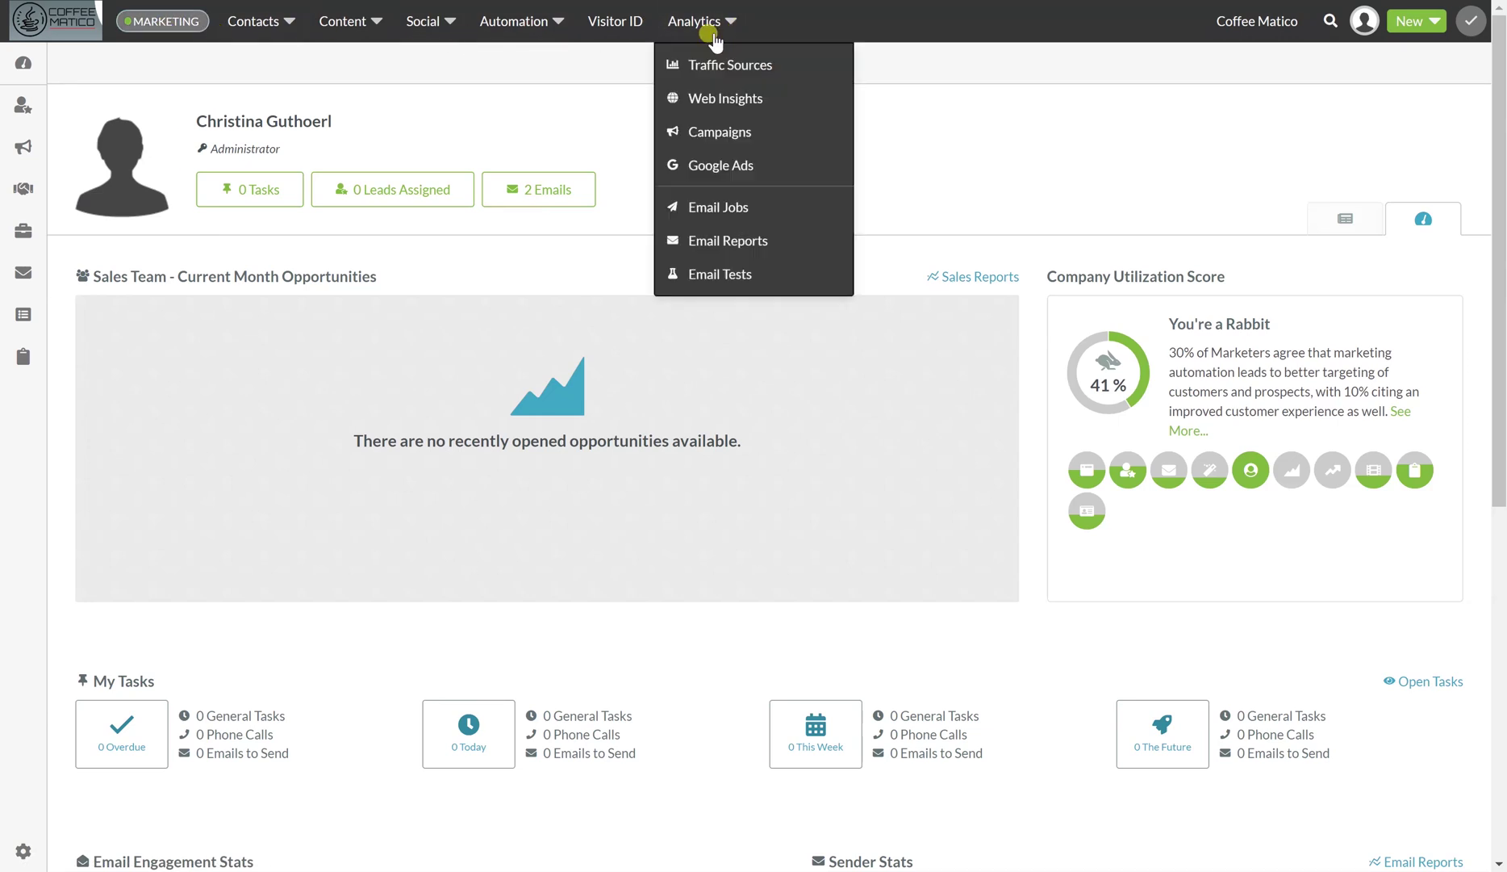
{"action": "left_click", "coordinate": [161, 22]}
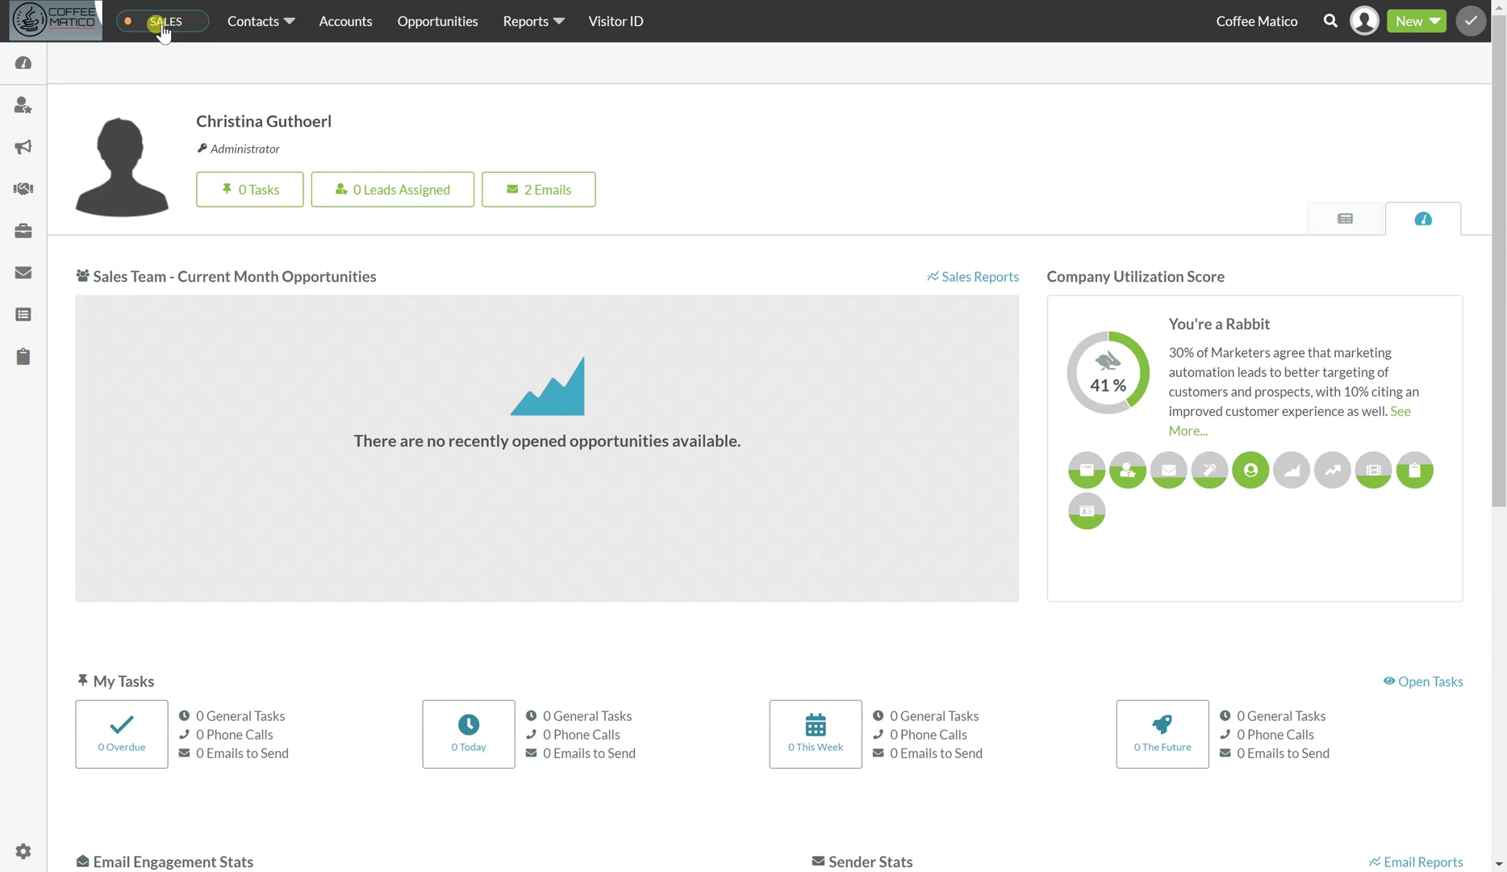
{"action": "mouse_move", "coordinate": [265, 33]}
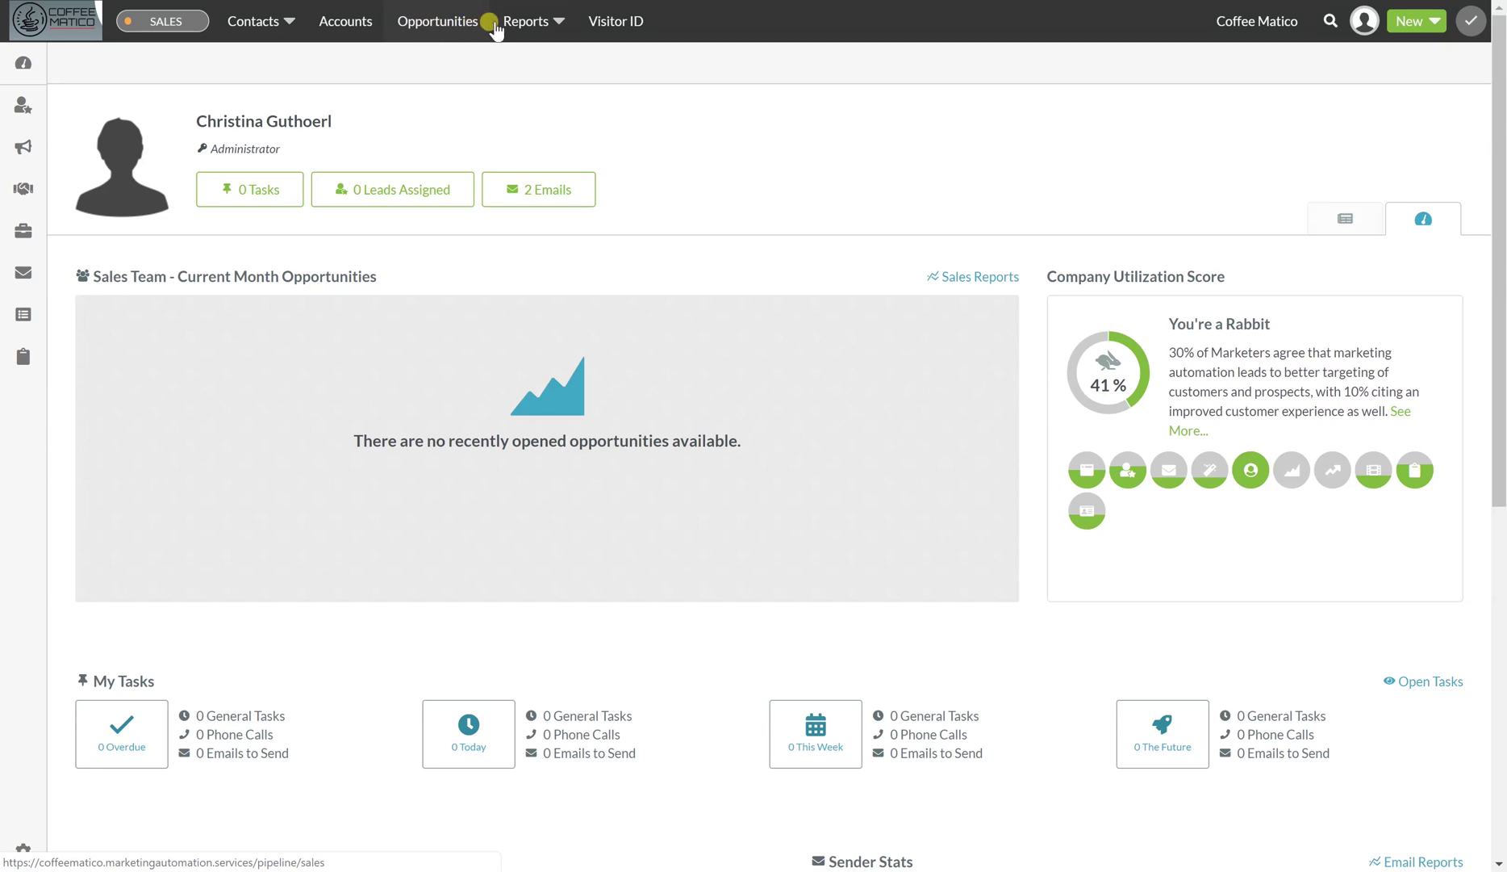
{"action": "mouse_move", "coordinate": [516, 20]}
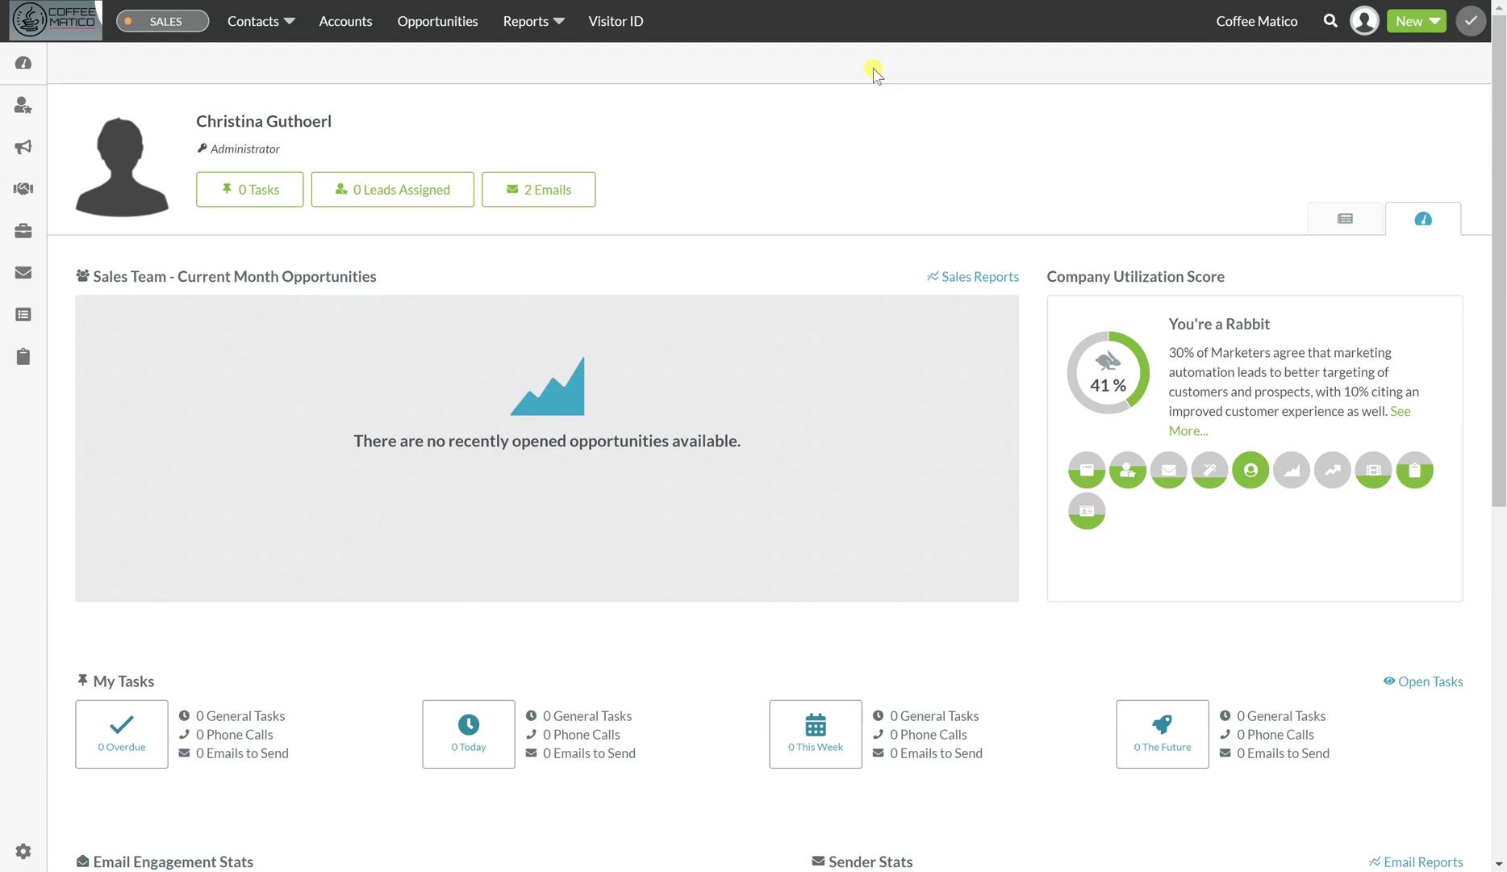
{"action": "left_click", "coordinate": [432, 24]}
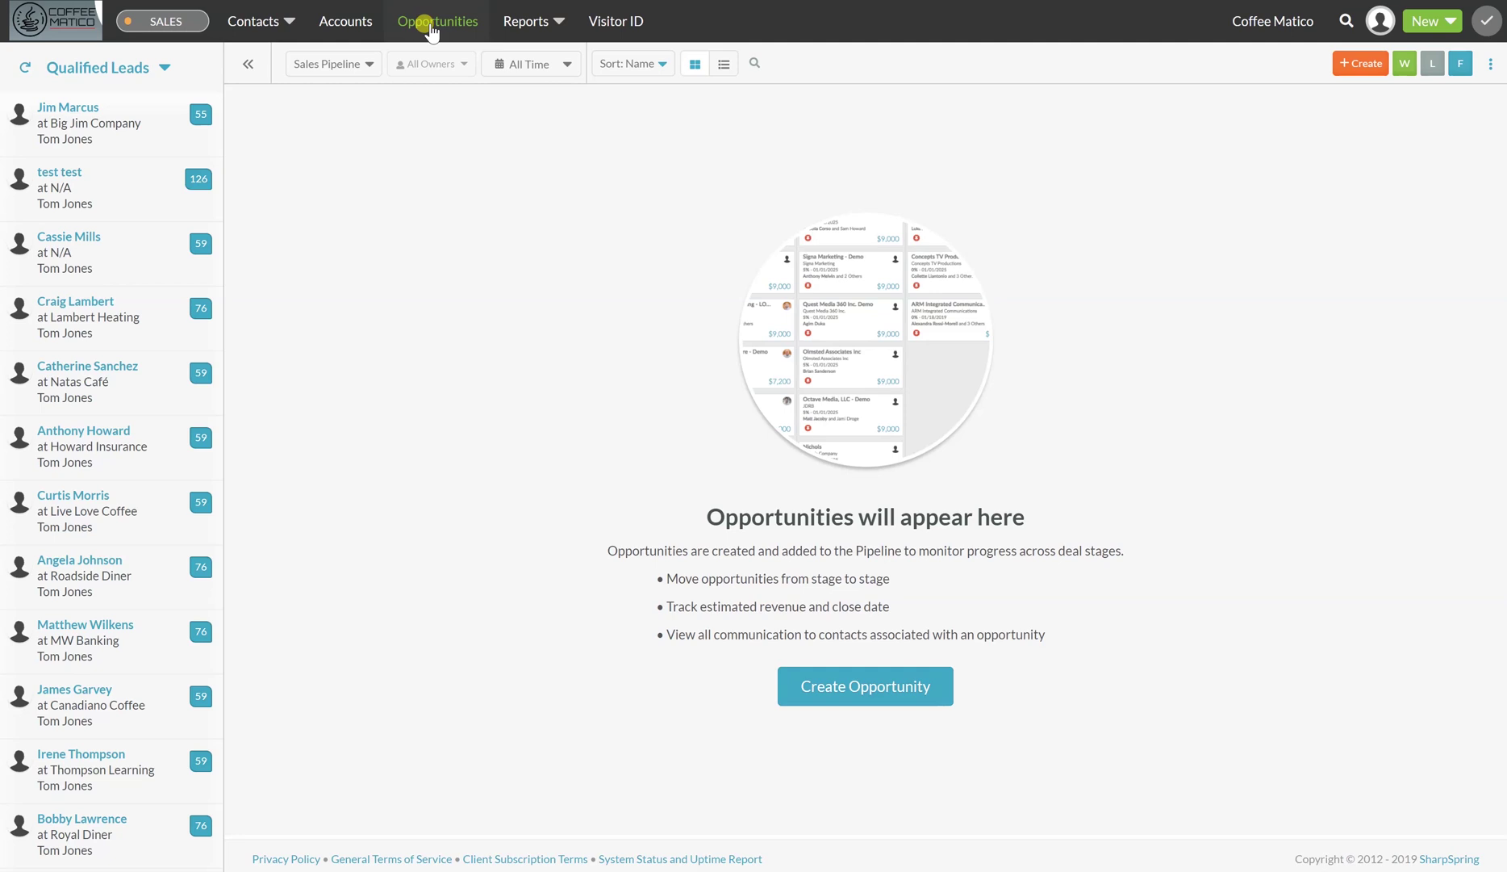
{"action": "left_click", "coordinate": [1490, 63]}
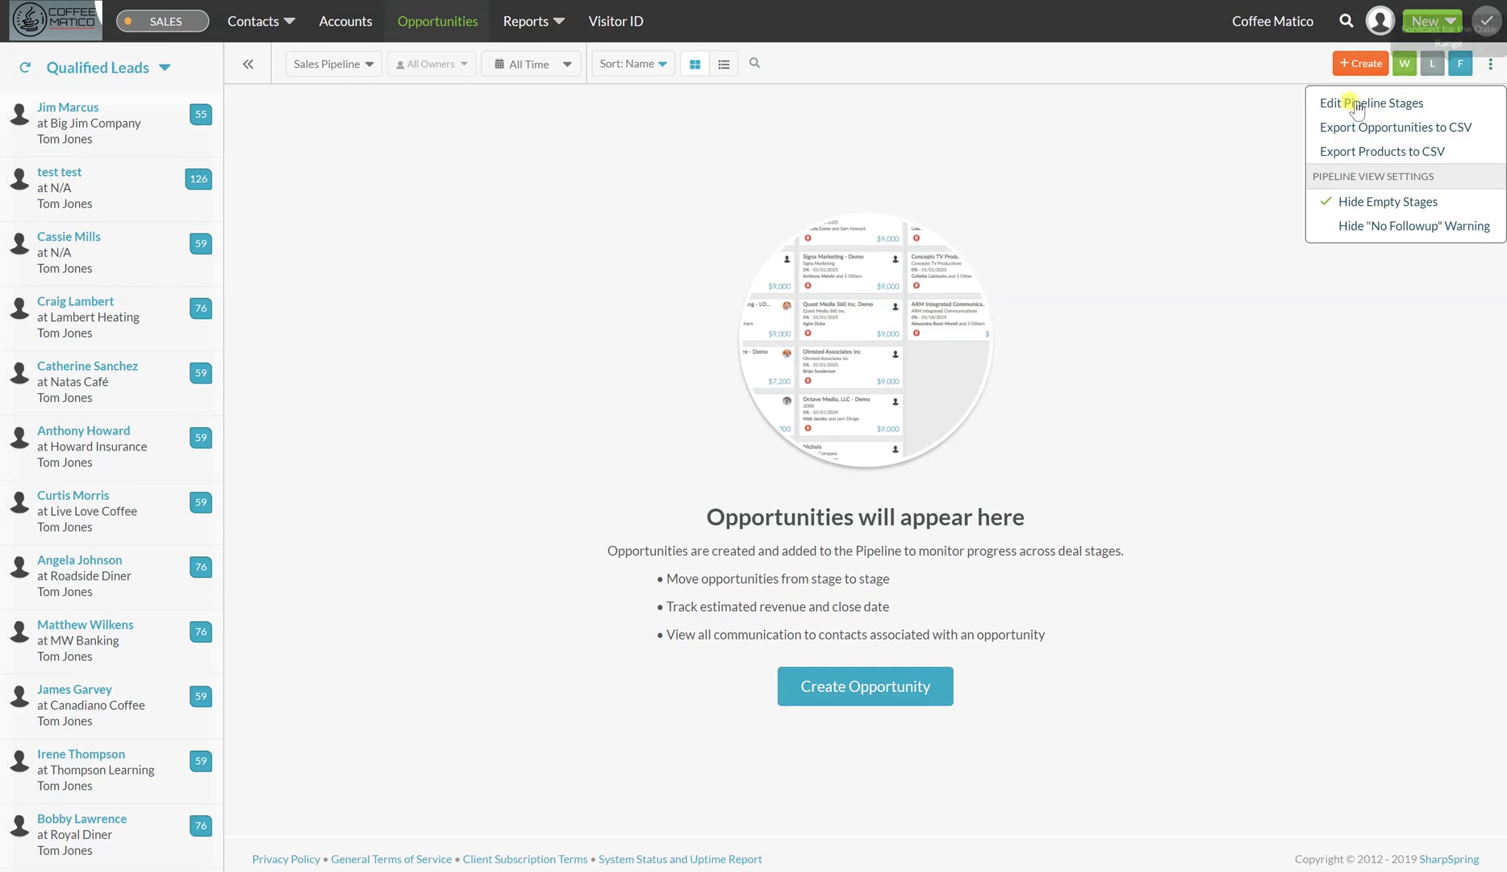
Open Edit Pipeline Stages and bring up the Initial Contact stage's action menu.
{"action": "left_click", "coordinate": [1345, 107]}
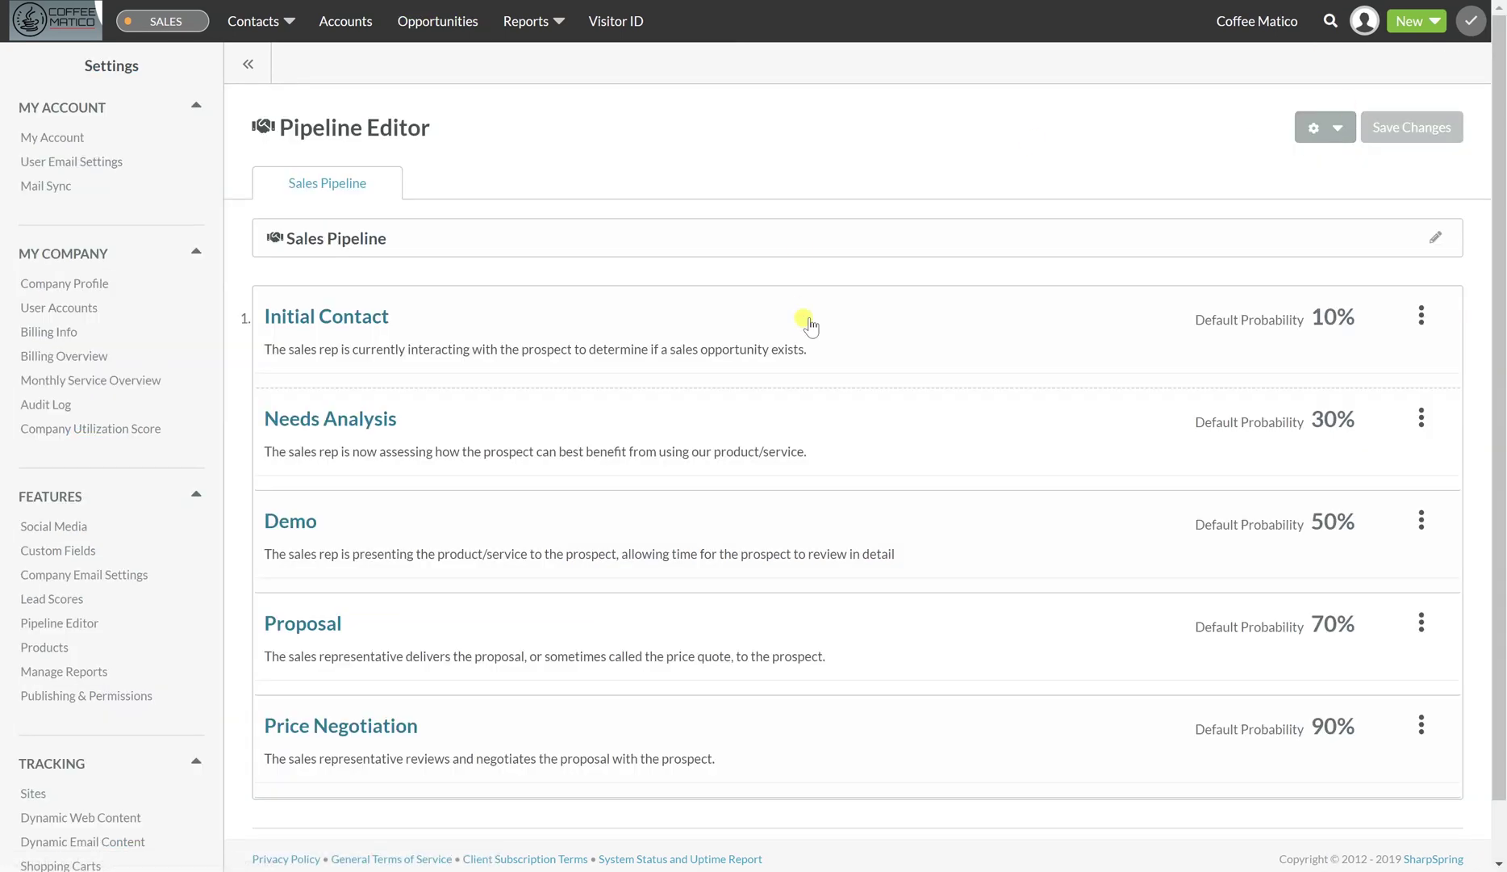
{"action": "scroll", "coordinate": [807, 311], "scroll_direction": "down", "scroll_amount": 1}
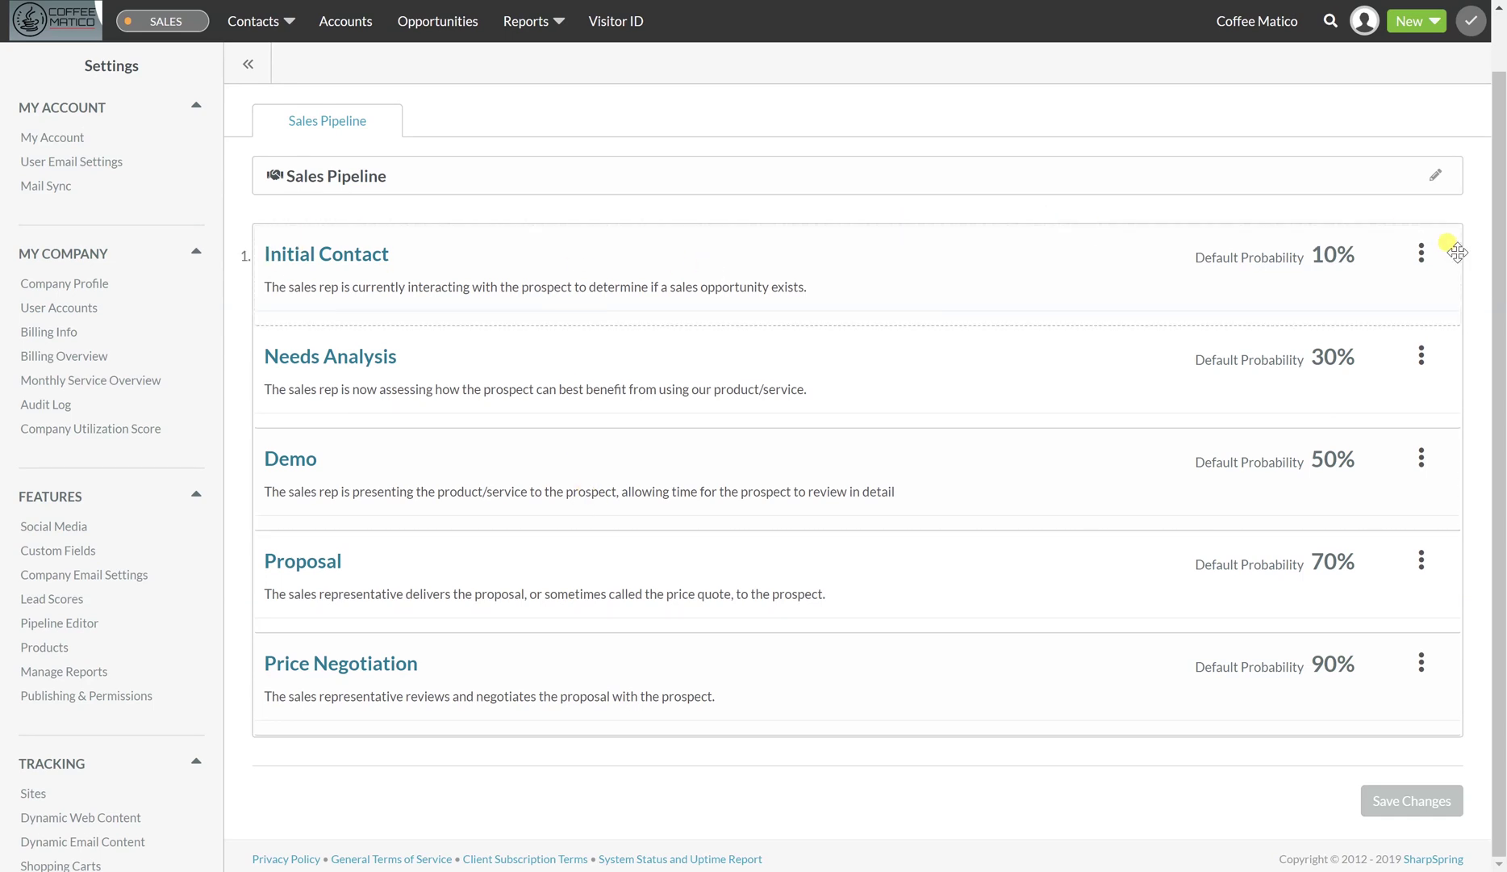
{"action": "left_click", "coordinate": [1422, 252]}
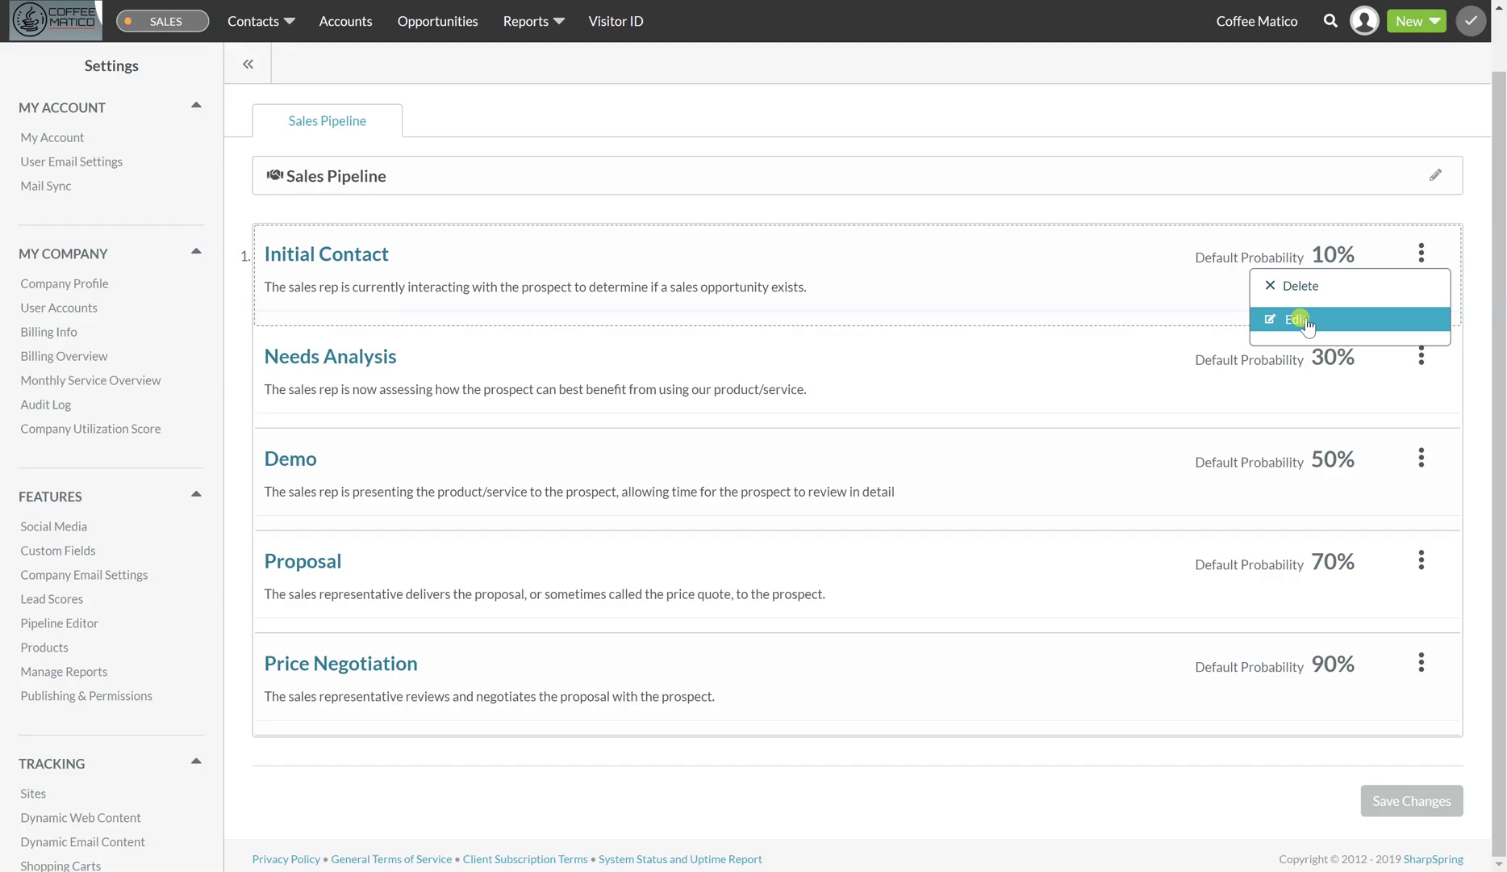
Edit Initial Contact, keeping 10% probability, with Low Engagement and Sales Outreach both set to 2.
{"action": "left_click", "coordinate": [1306, 320]}
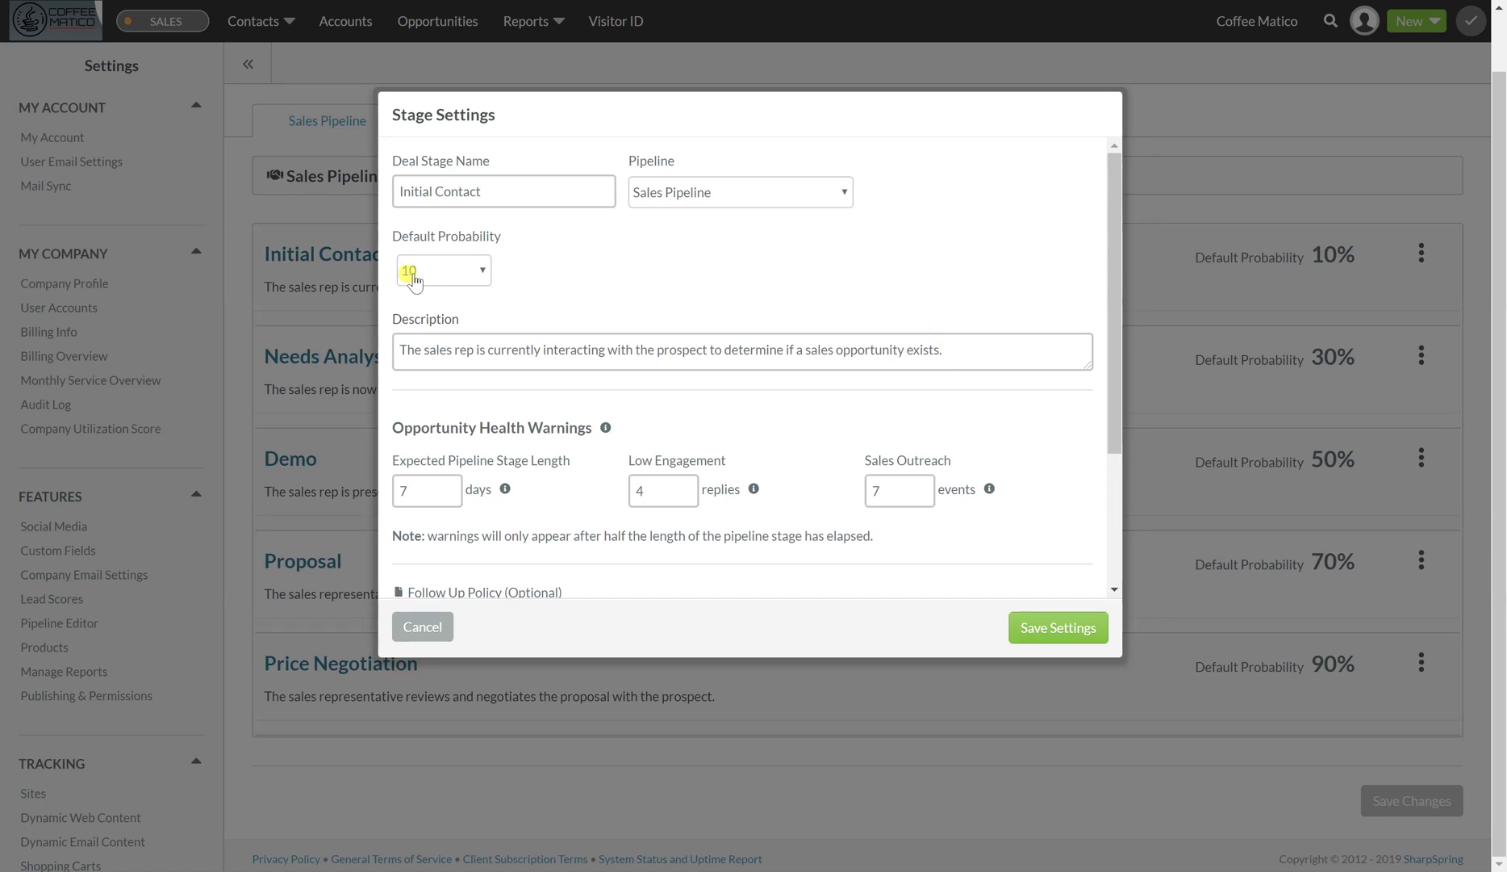
{"action": "left_click", "coordinate": [482, 273]}
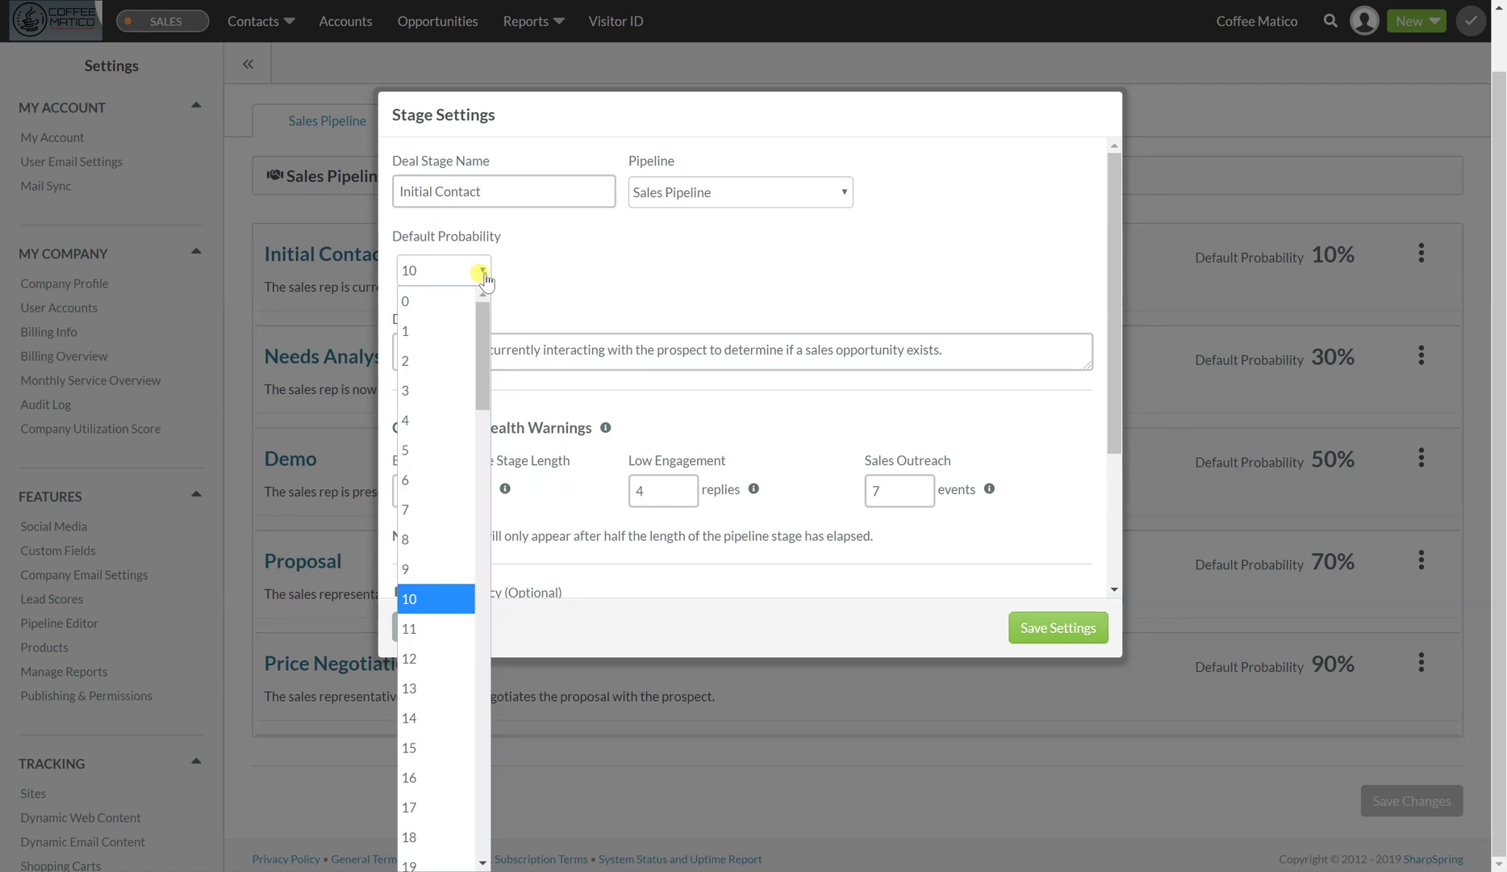
{"action": "left_click", "coordinate": [484, 279]}
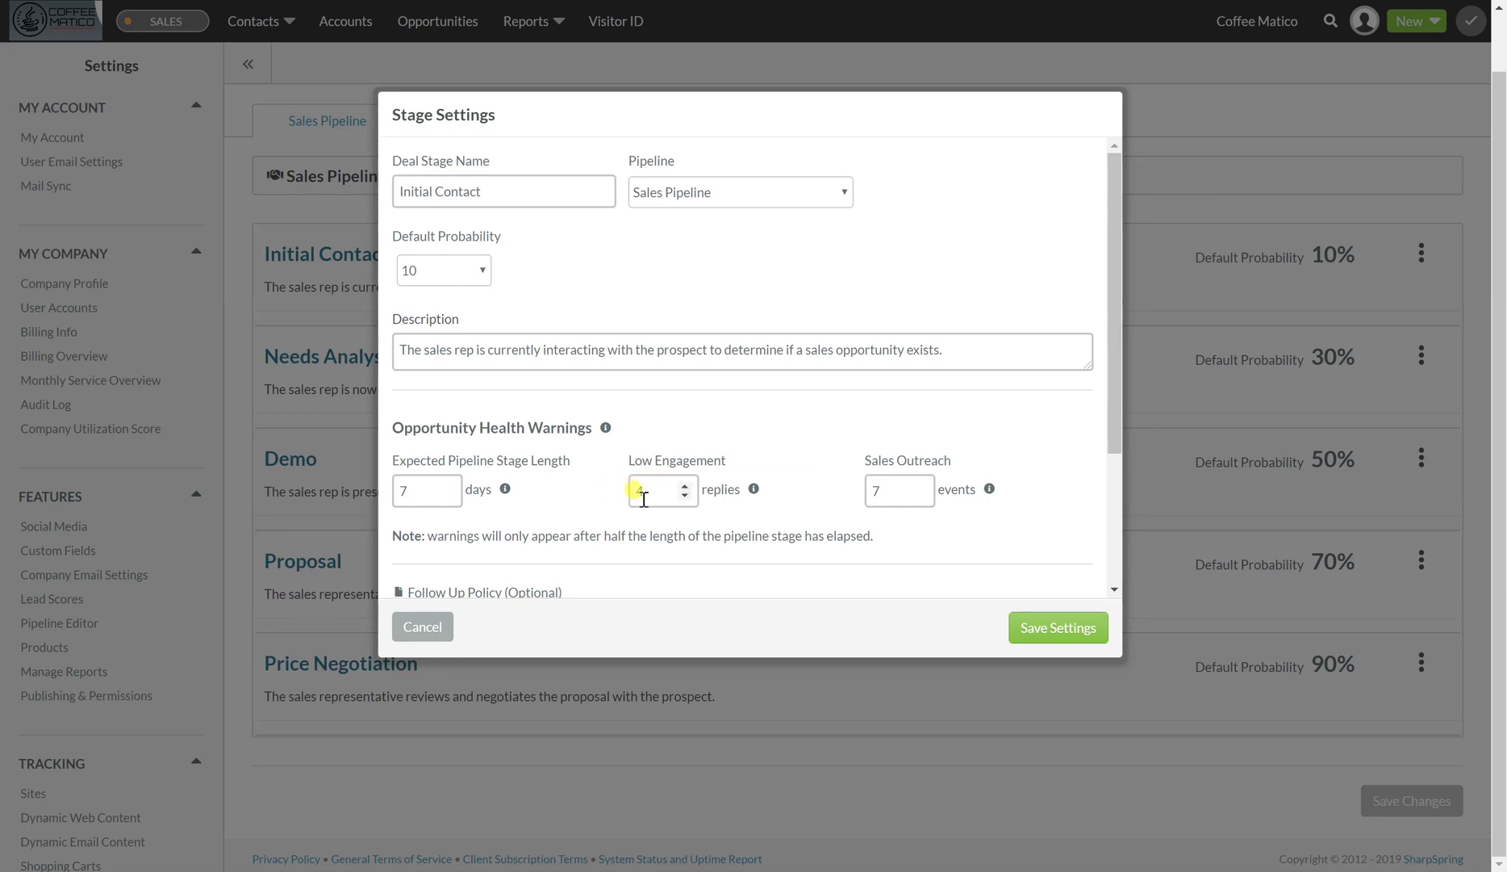
{"action": "left_click_drag", "start_coordinate": [643, 494], "coordinate": [619, 494]}
{"action": "mouse_move", "coordinate": [987, 490]}
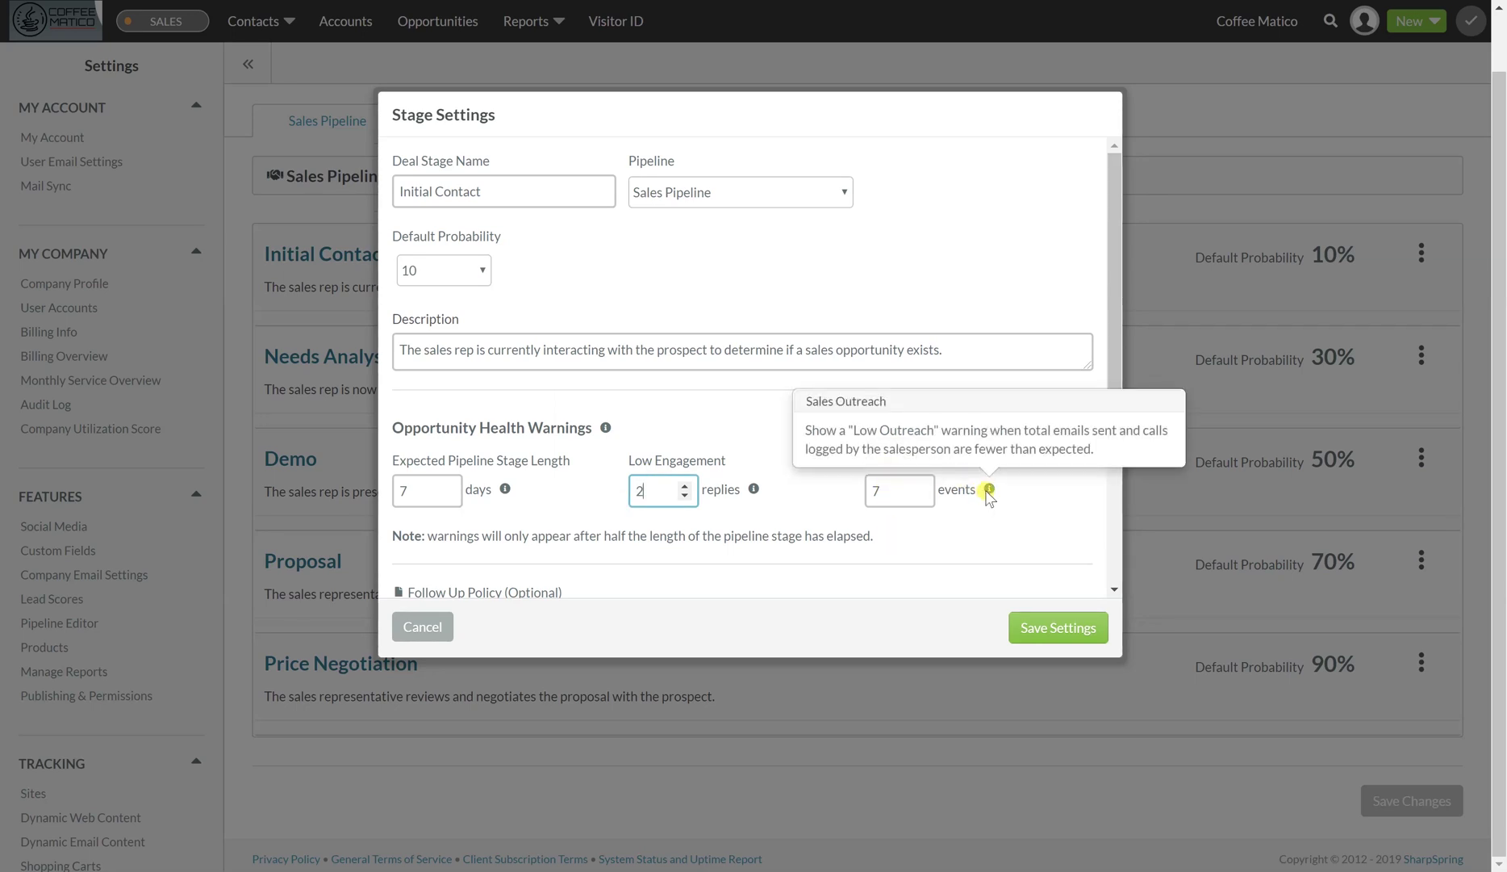
{"action": "double_click", "coordinate": [891, 490]}
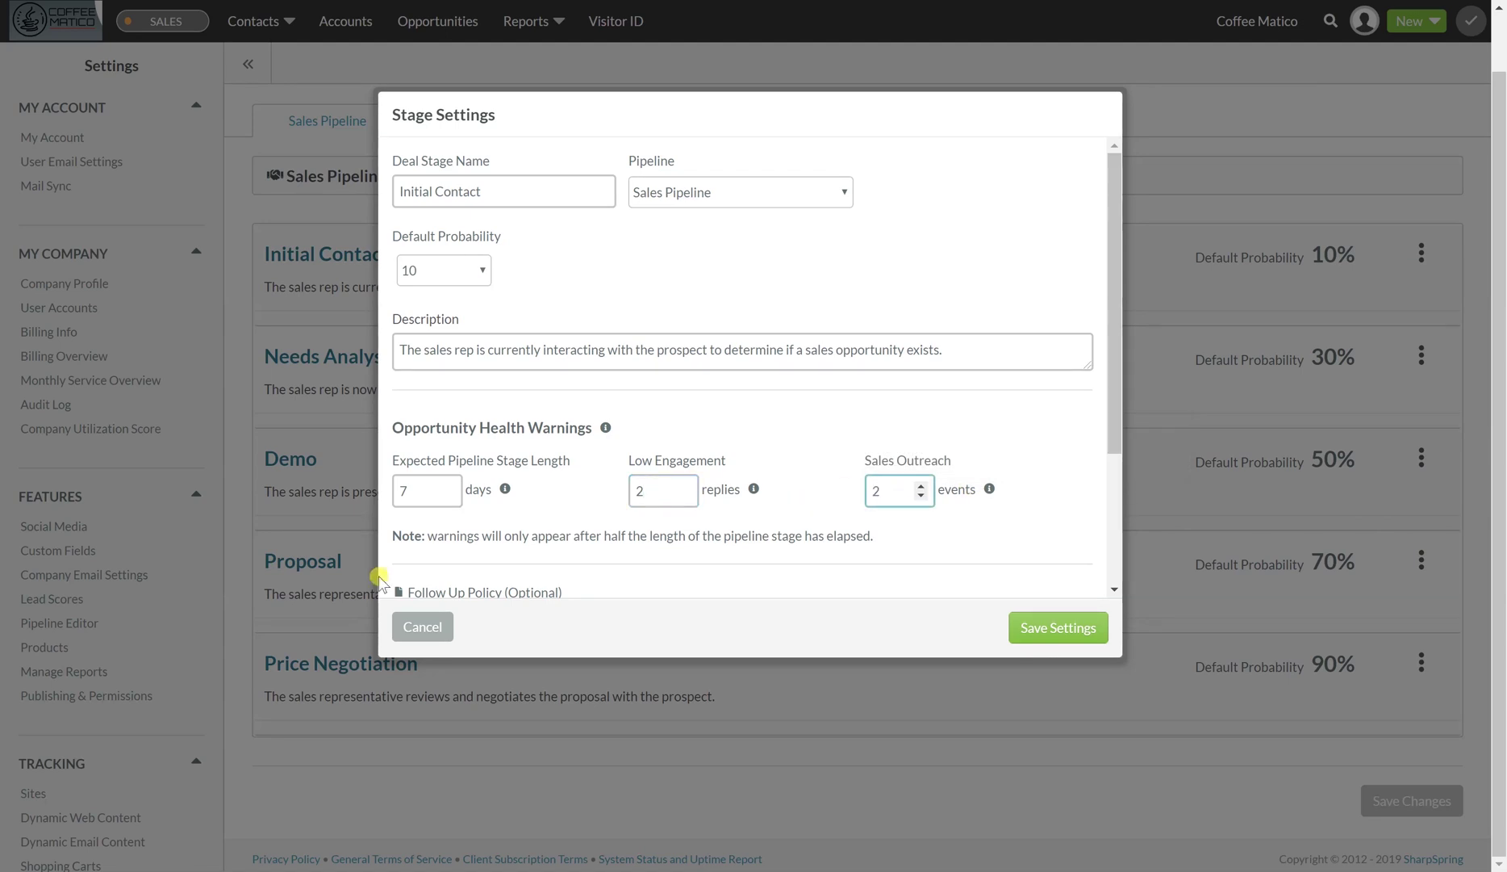
Set Initial Contact's follow-up policy to 14 days by phone and 4 days by email.
{"action": "scroll", "coordinate": [638, 565], "scroll_direction": "down", "scroll_amount": 1}
{"action": "scroll", "coordinate": [637, 565], "scroll_direction": "down", "scroll_amount": 2}
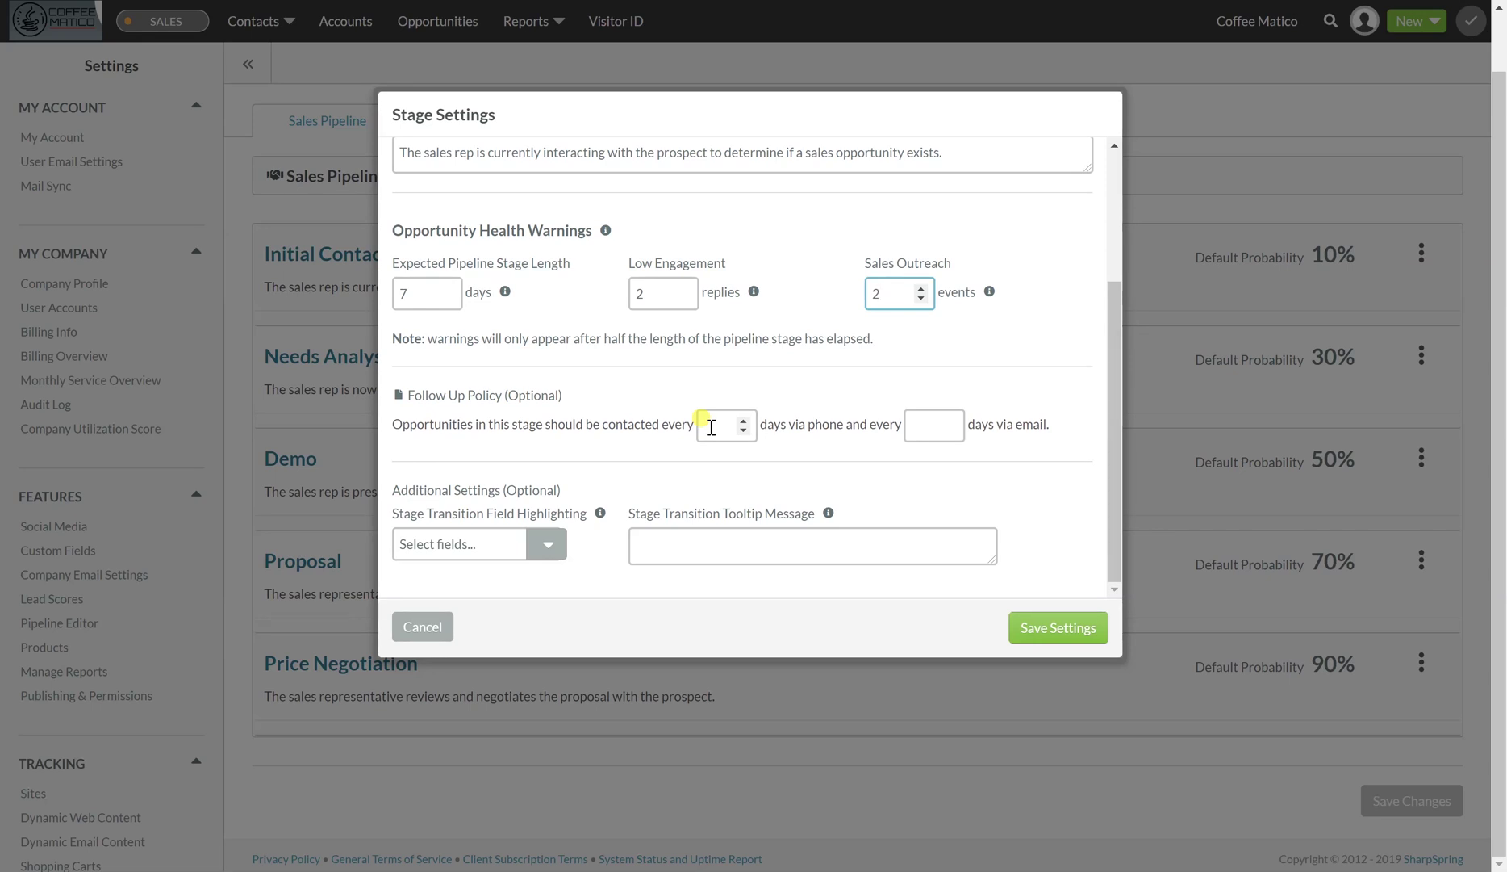
{"action": "left_click", "coordinate": [712, 427]}
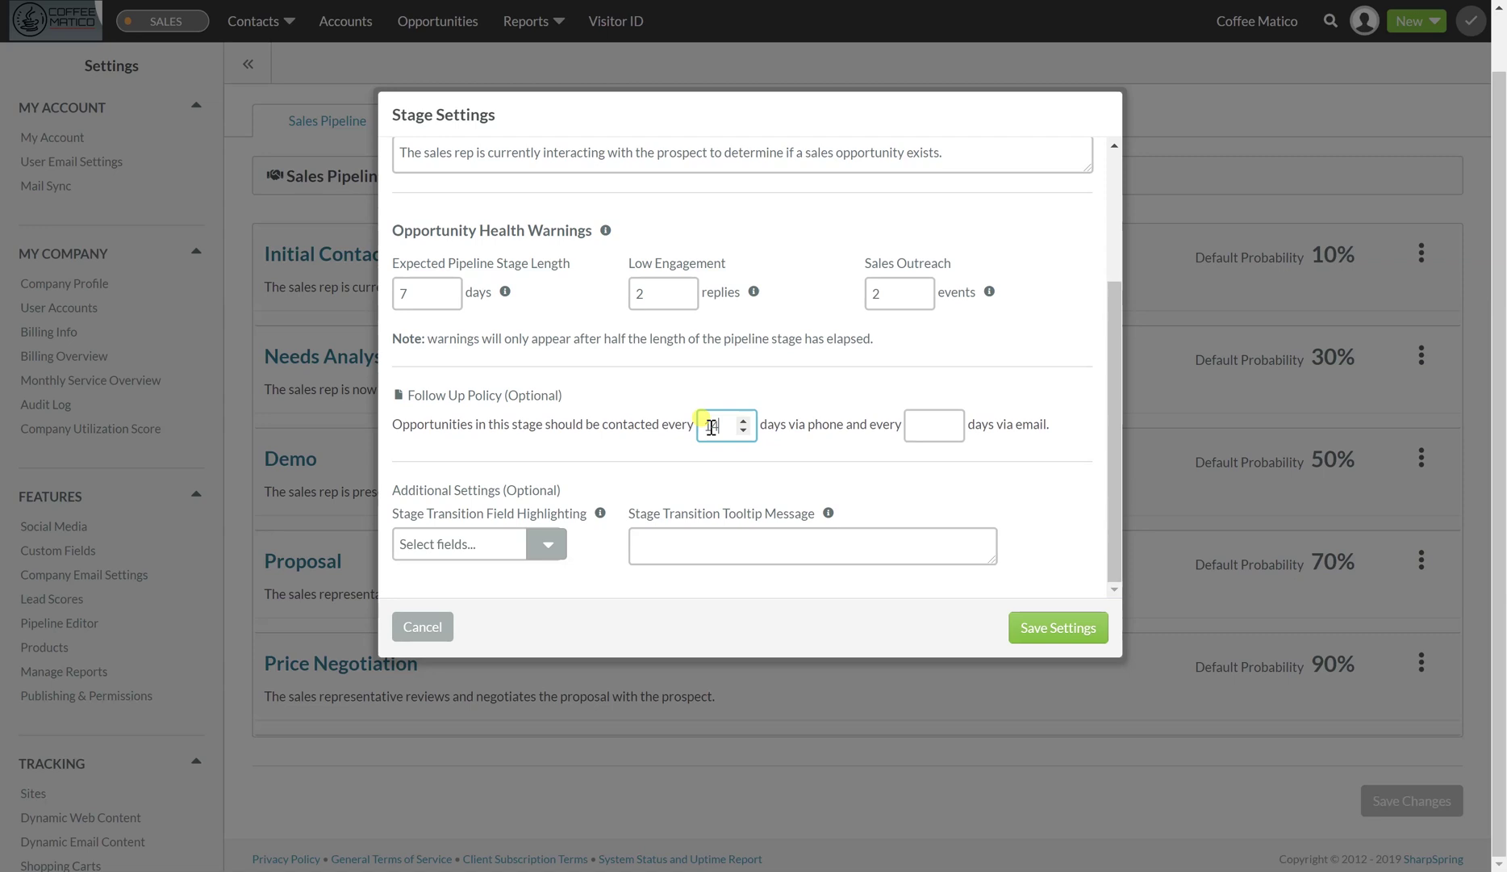
{"action": "left_click", "coordinate": [919, 424]}
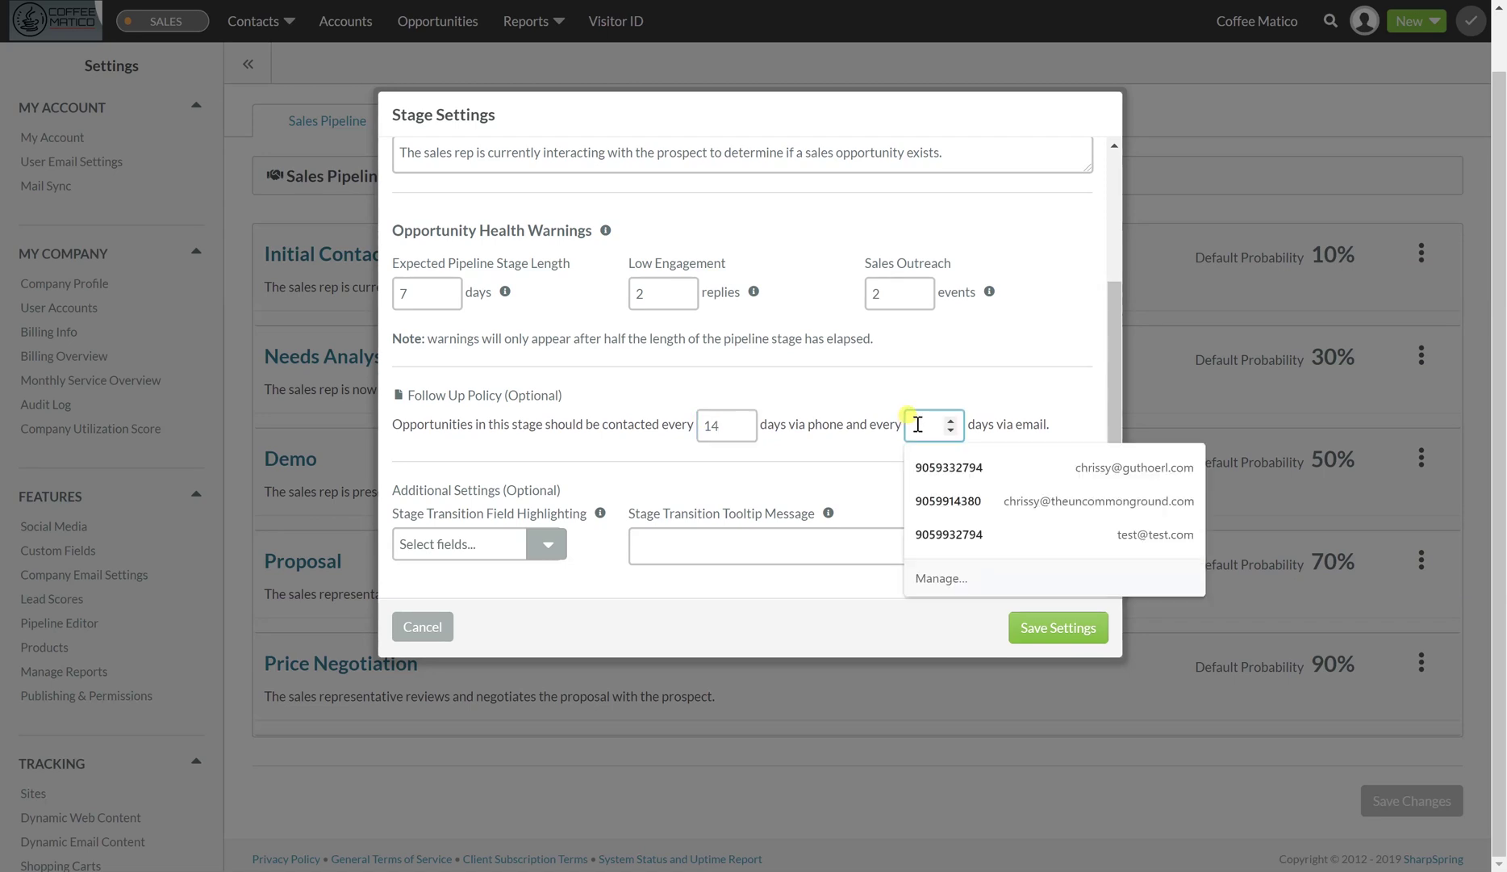
{"action": "left_click", "coordinate": [846, 459]}
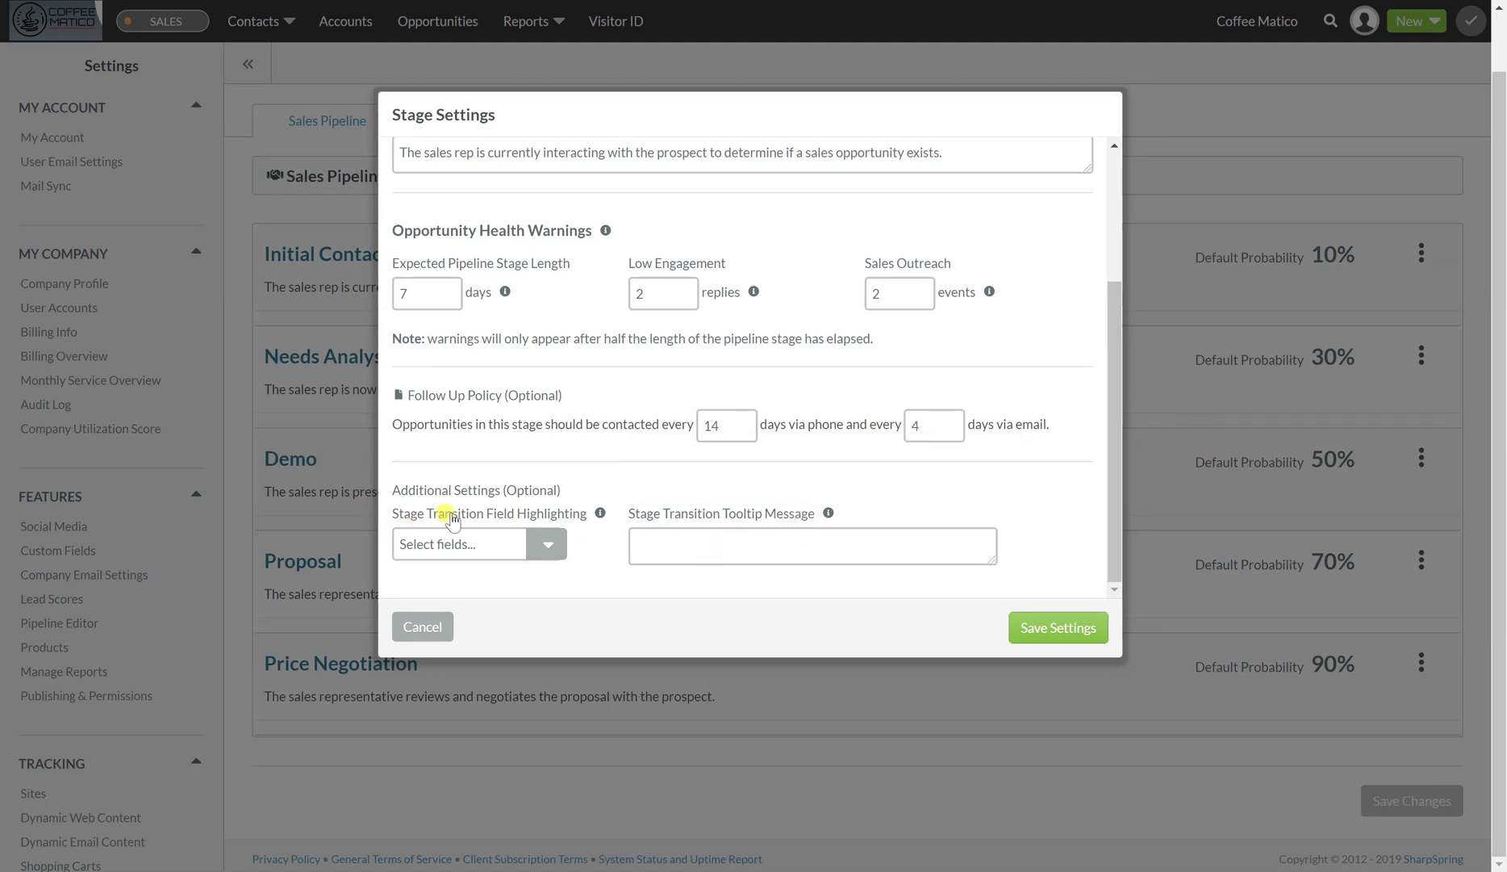
Add the tooltip 'Reach out to this customer by email' and save the stage settings.
{"action": "left_click", "coordinate": [545, 554]}
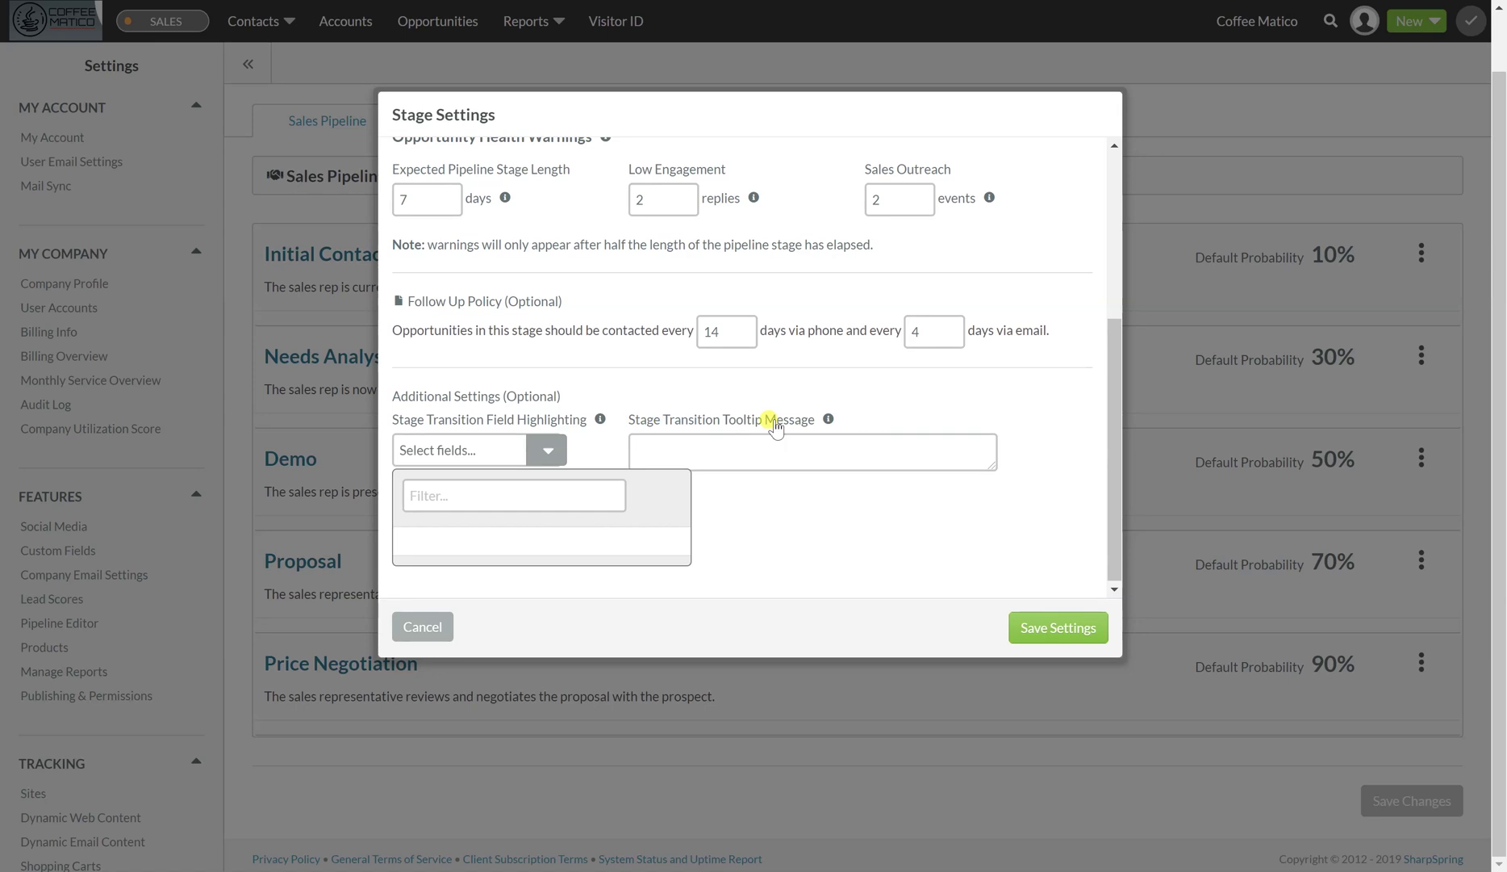
{"action": "mouse_move", "coordinate": [831, 421]}
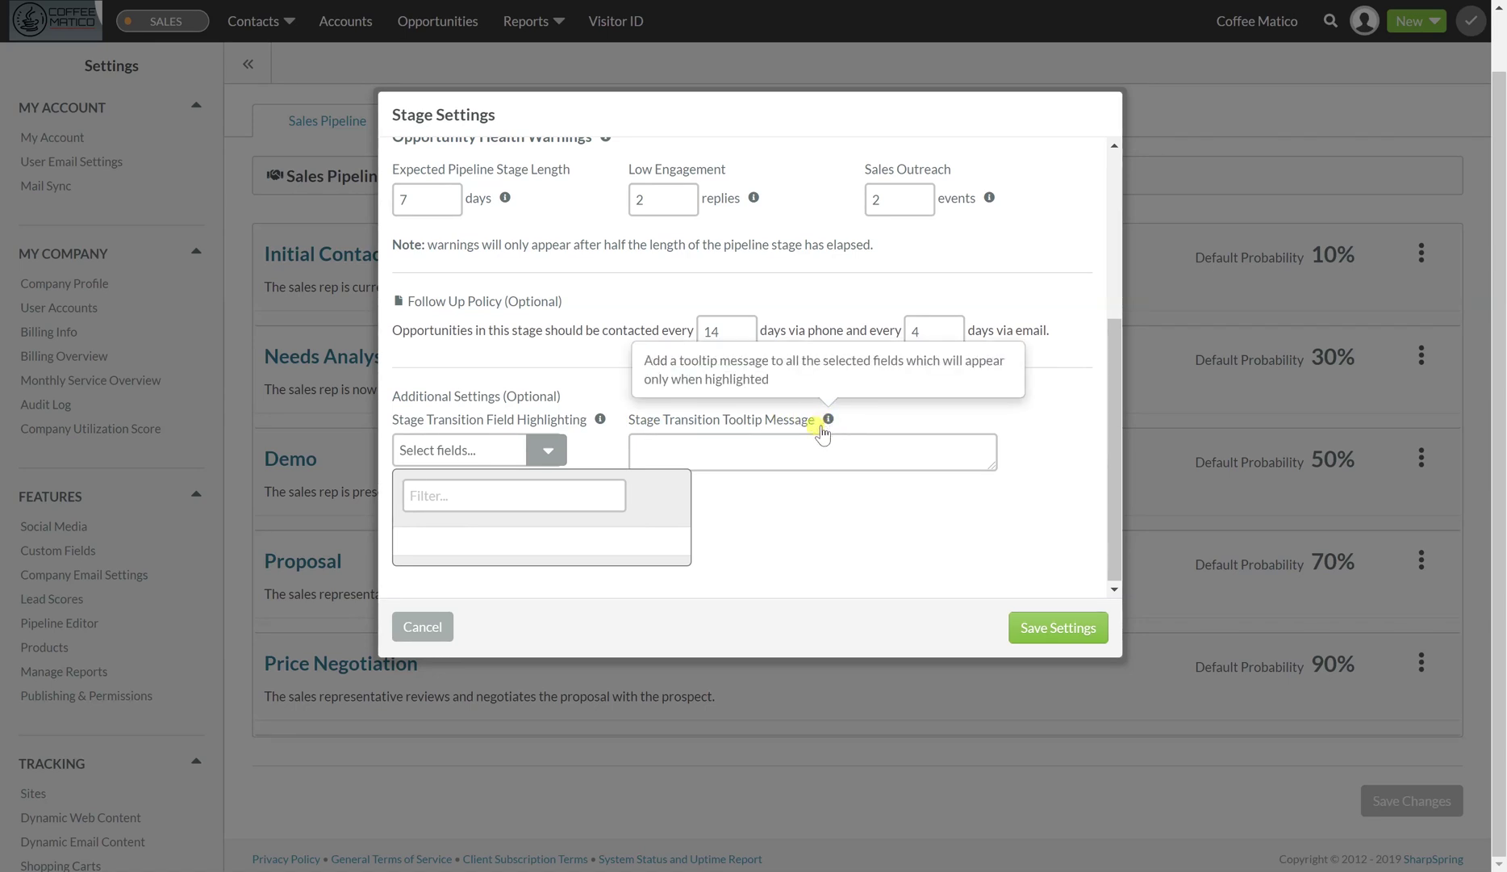
{"action": "left_click", "coordinate": [687, 456]}
{"action": "type", "text": "Reac"}
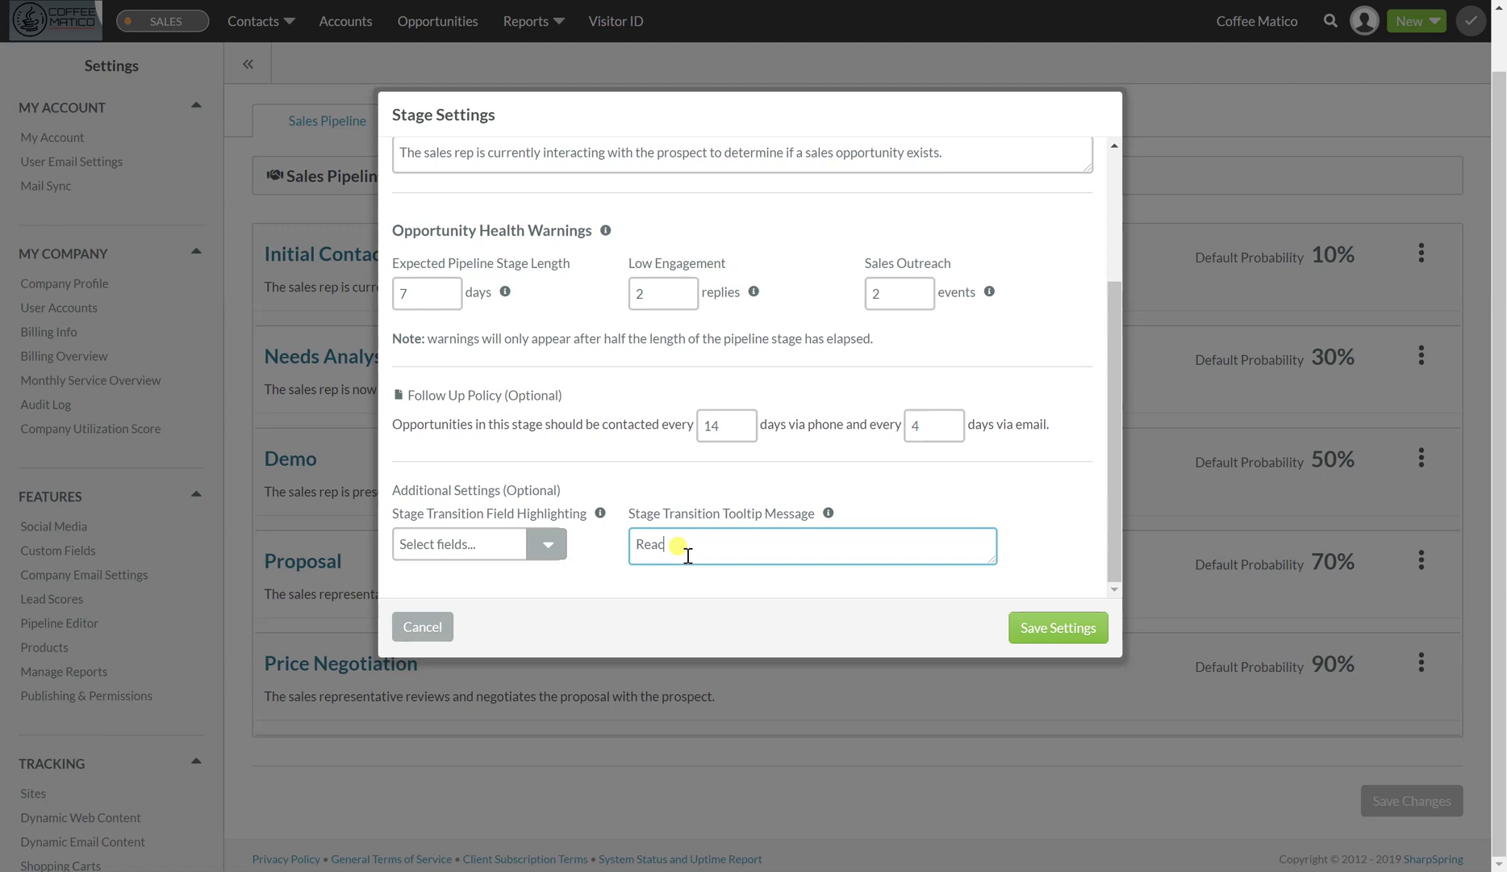
{"action": "type", "text": "h out to this customer by email"}
{"action": "left_click", "coordinate": [1032, 629]}
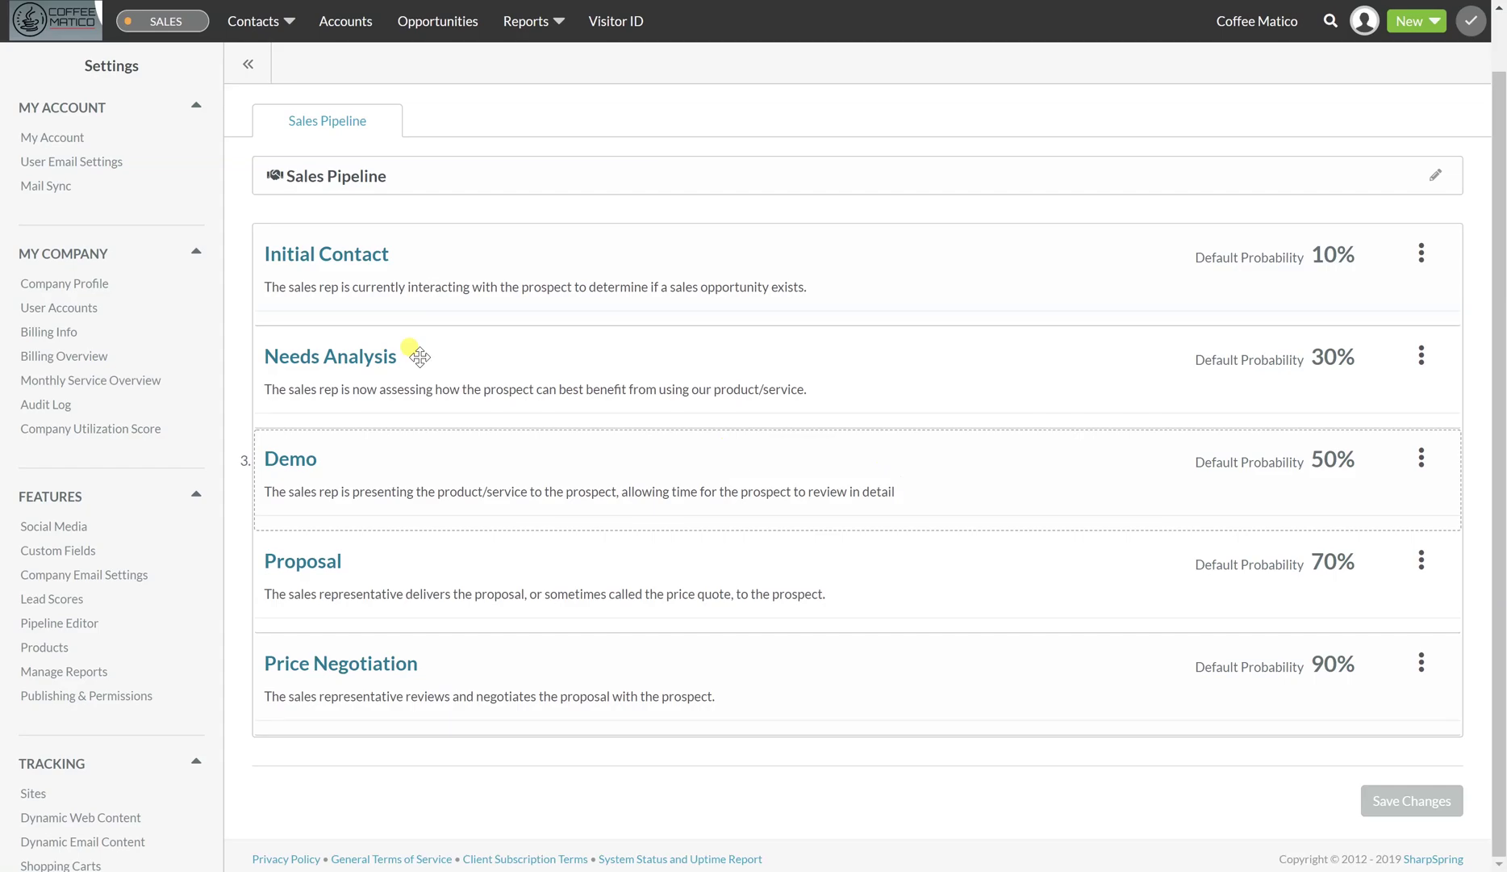
Edit the Needs Analysis stage name to 'Analysis of customer needs' and save it.
{"action": "left_click", "coordinate": [1421, 357]}
{"action": "left_click", "coordinate": [1295, 421]}
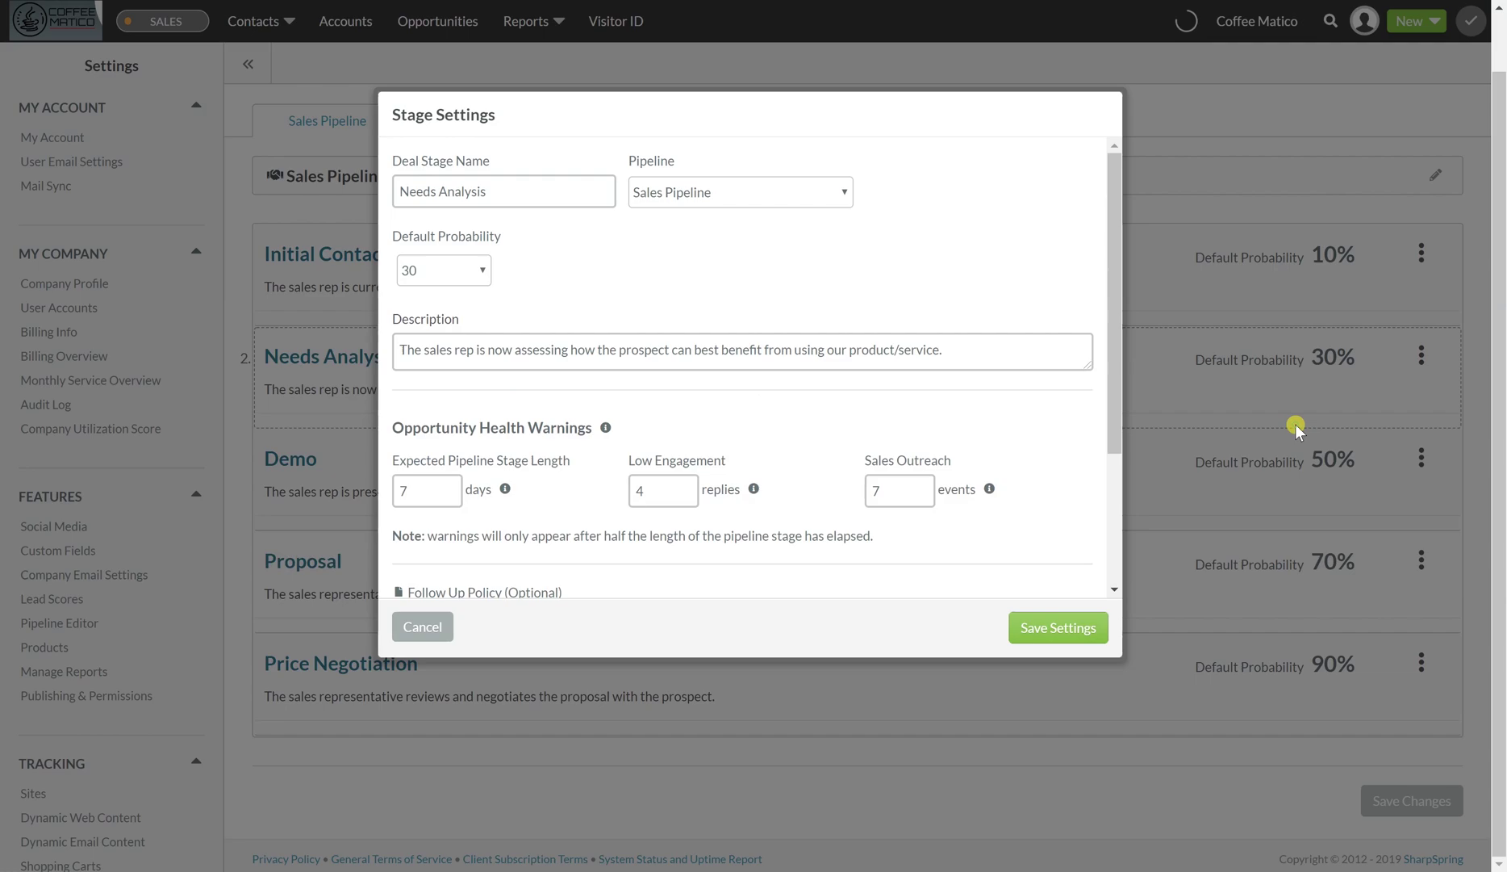
{"action": "left_click_drag", "start_coordinate": [441, 188], "coordinate": [364, 200]}
{"action": "key", "text": "BackSpace"}
{"action": "left_click", "coordinate": [510, 194]}
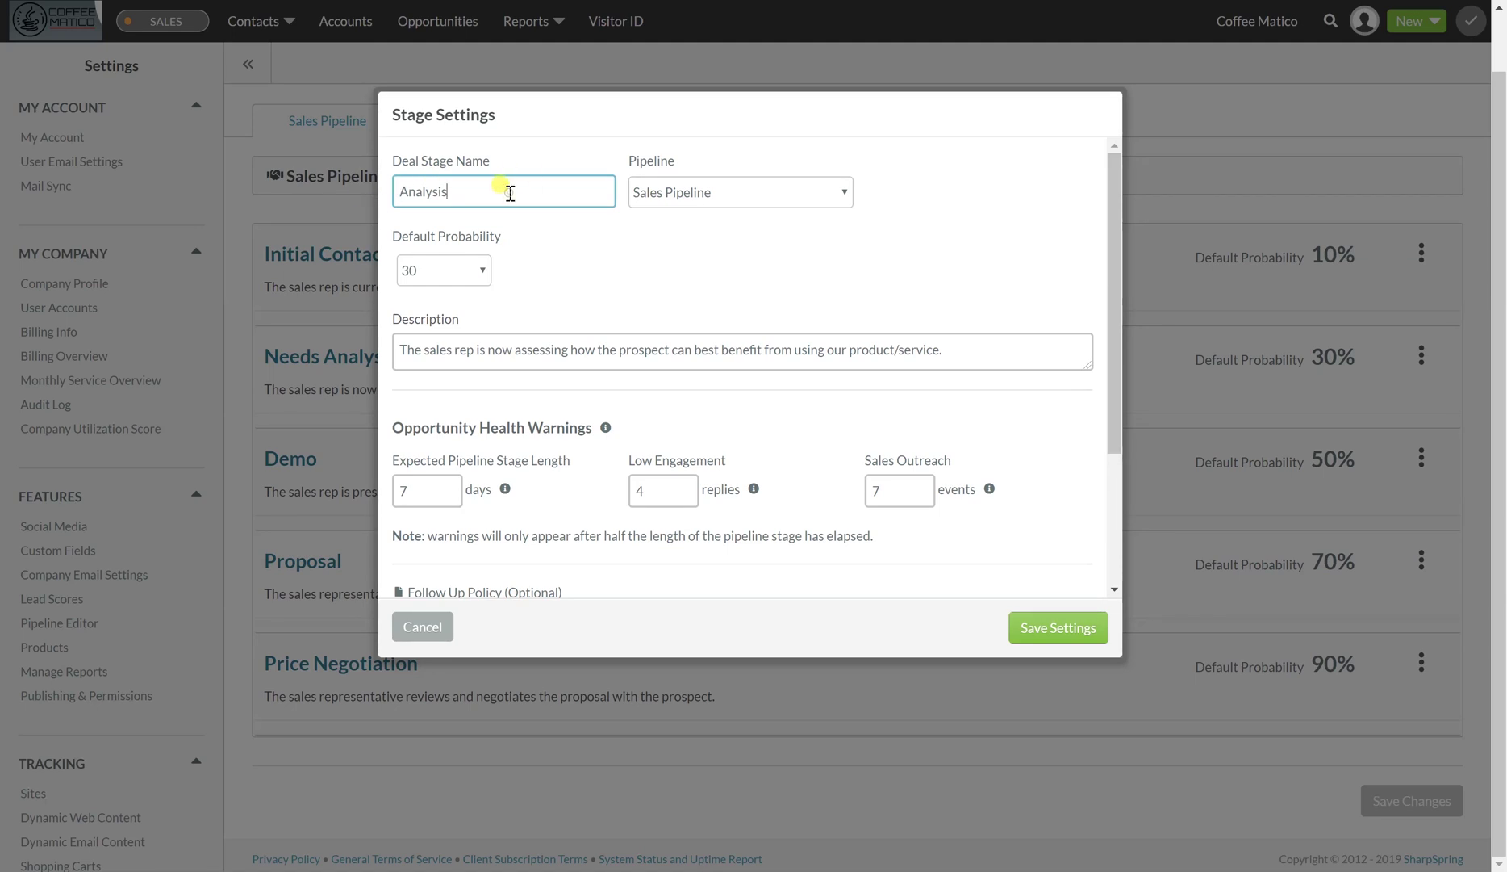
{"action": "type", "text": "of custiomer"}
{"action": "key", "text": "BackSpace"}
{"action": "key", "text": "BackSpace"}
{"action": "key", "text": "BackSpace"}
{"action": "key", "text": "BackSpace"}
{"action": "type", "text": "eeds"}
{"action": "scroll", "coordinate": [577, 483], "scroll_direction": "down", "scroll_amount": 3}
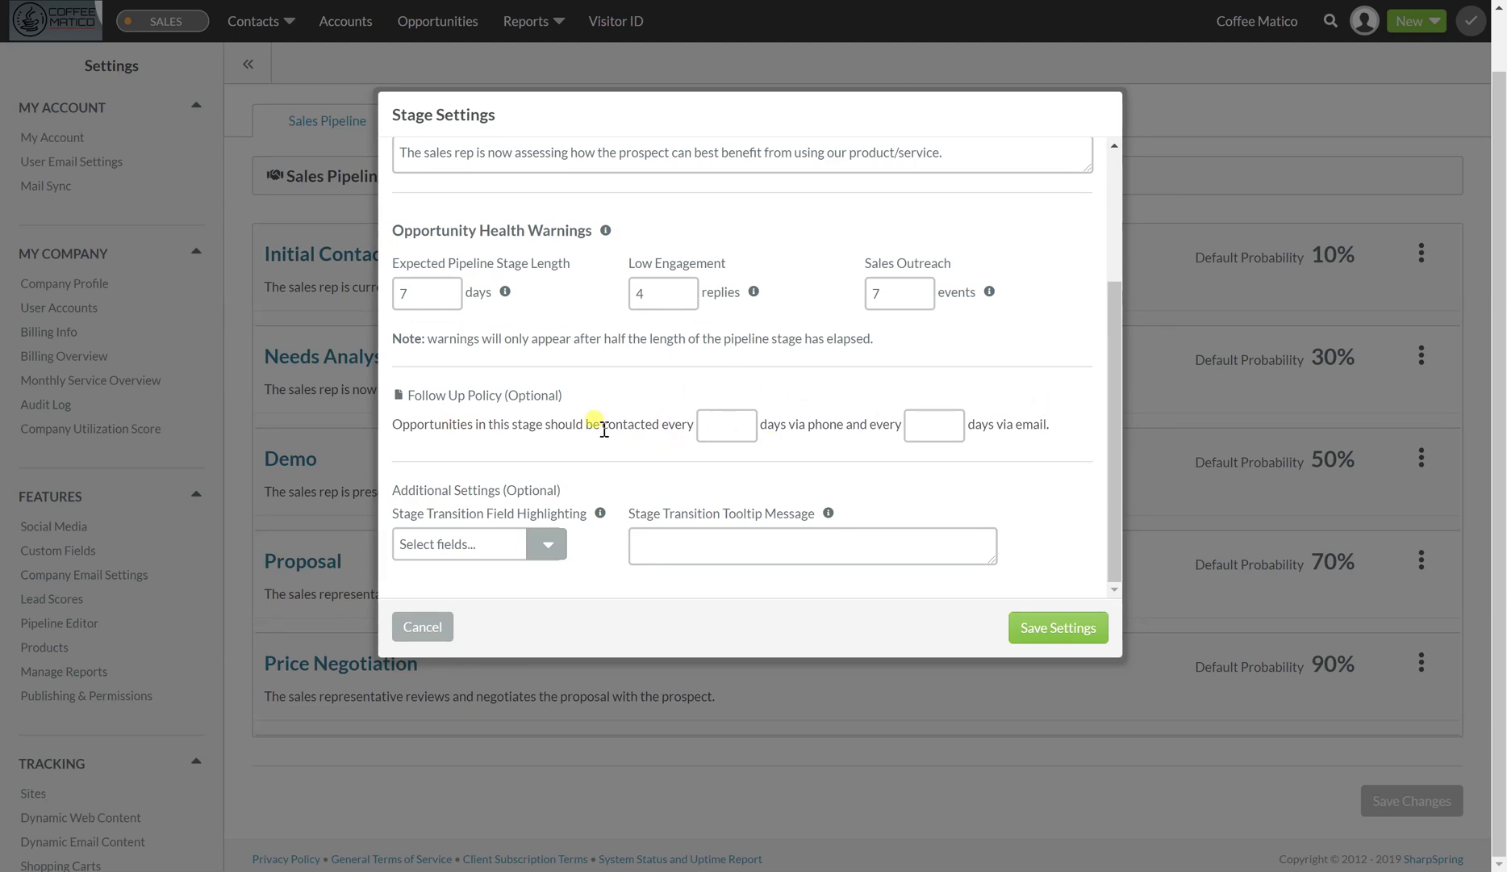
{"action": "left_click", "coordinate": [1029, 624]}
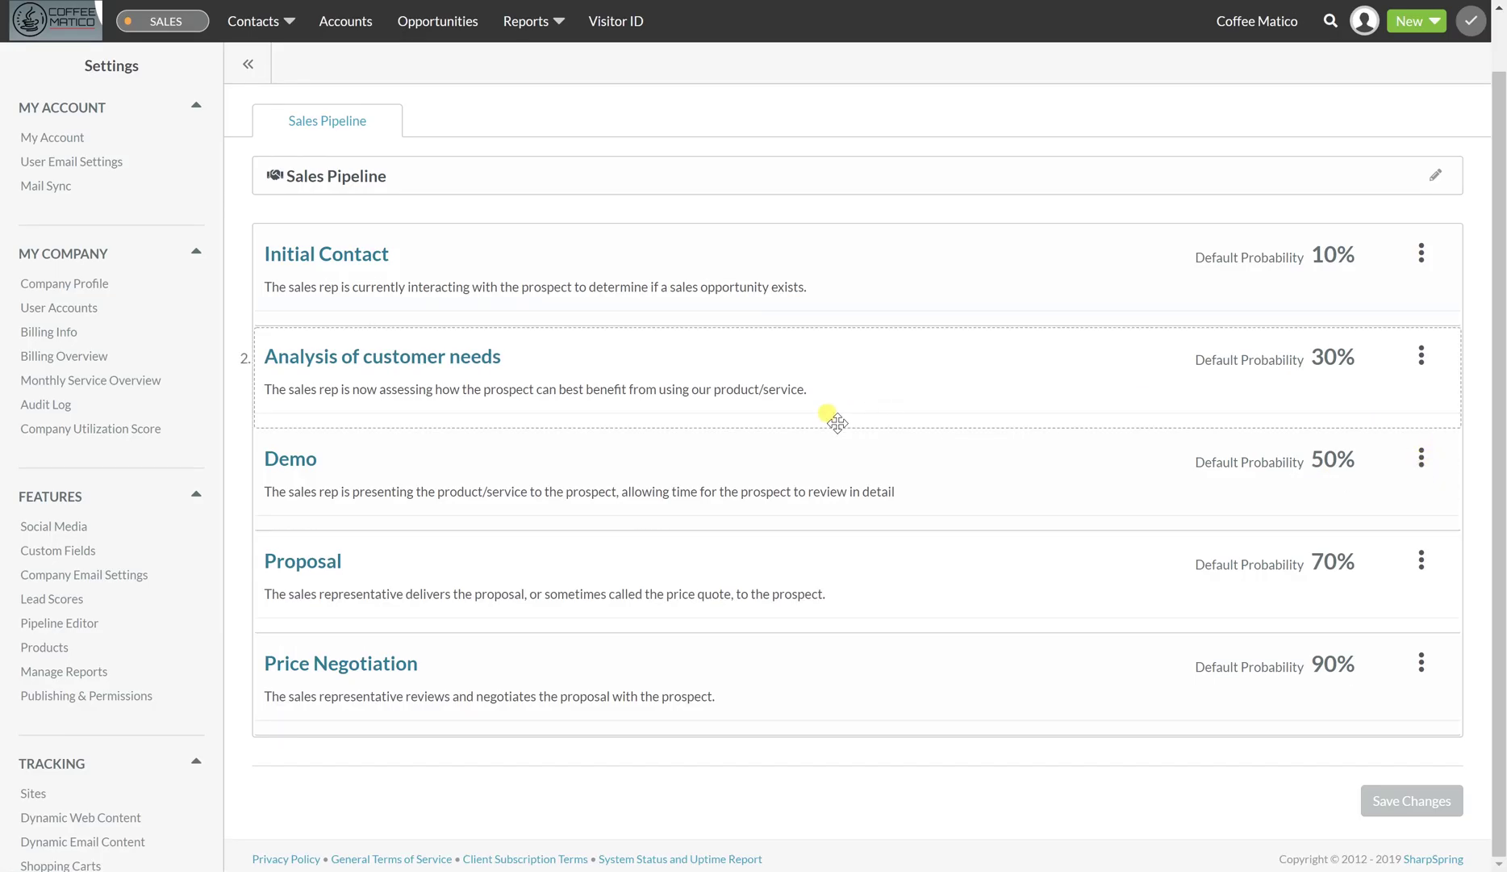
Rename the Demo stage to 'Demo Coffee Maker'.
{"action": "left_click", "coordinate": [1422, 458]}
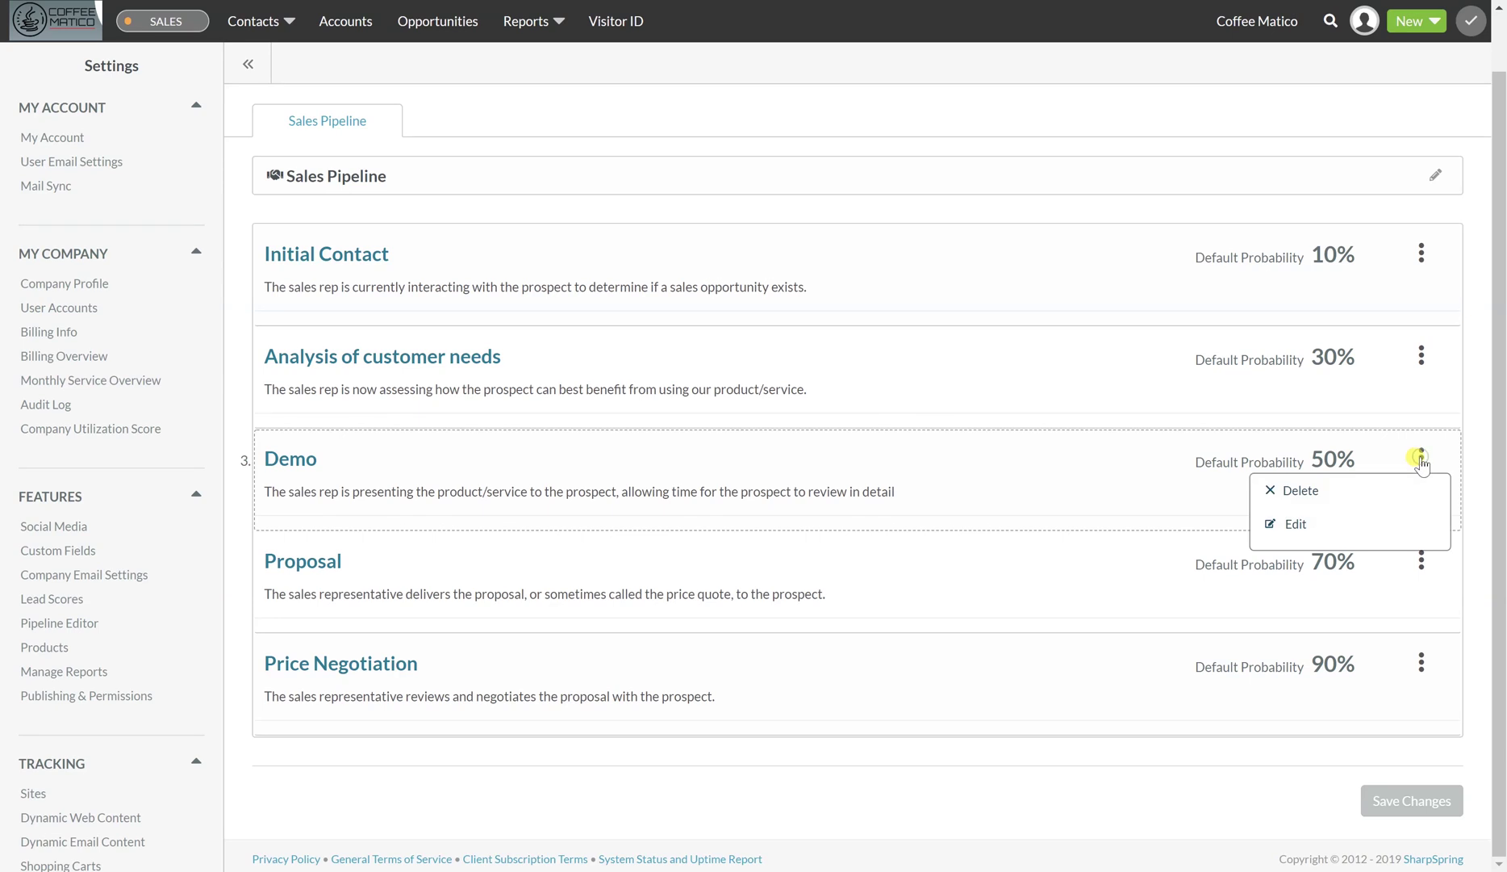
{"action": "left_click", "coordinate": [1296, 524]}
{"action": "left_click", "coordinate": [493, 198]}
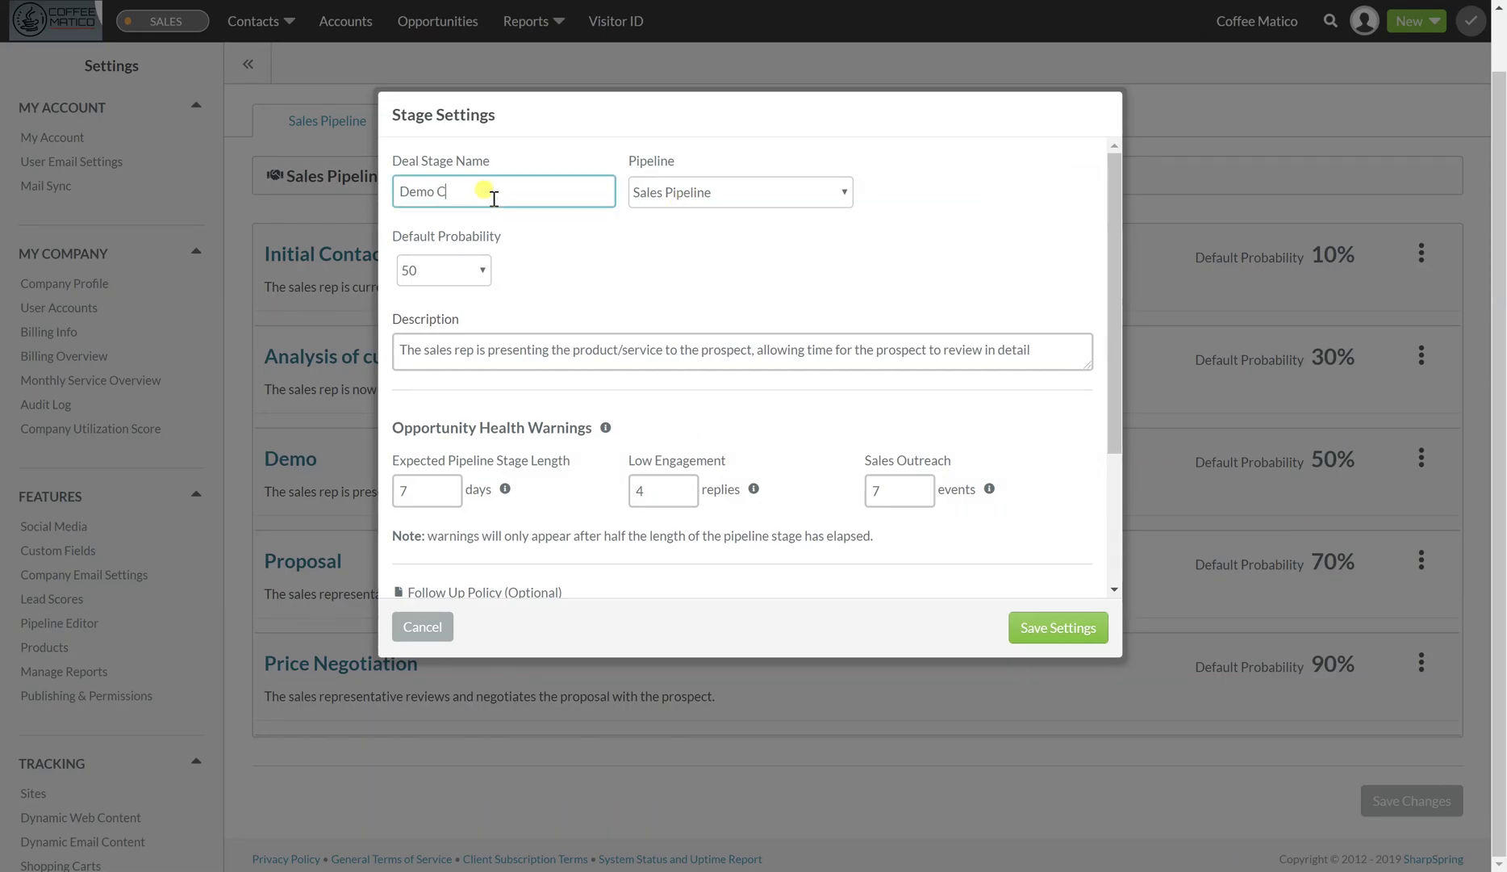
{"action": "type", "text": "Coffee Maker"}
{"action": "left_click", "coordinate": [538, 258]}
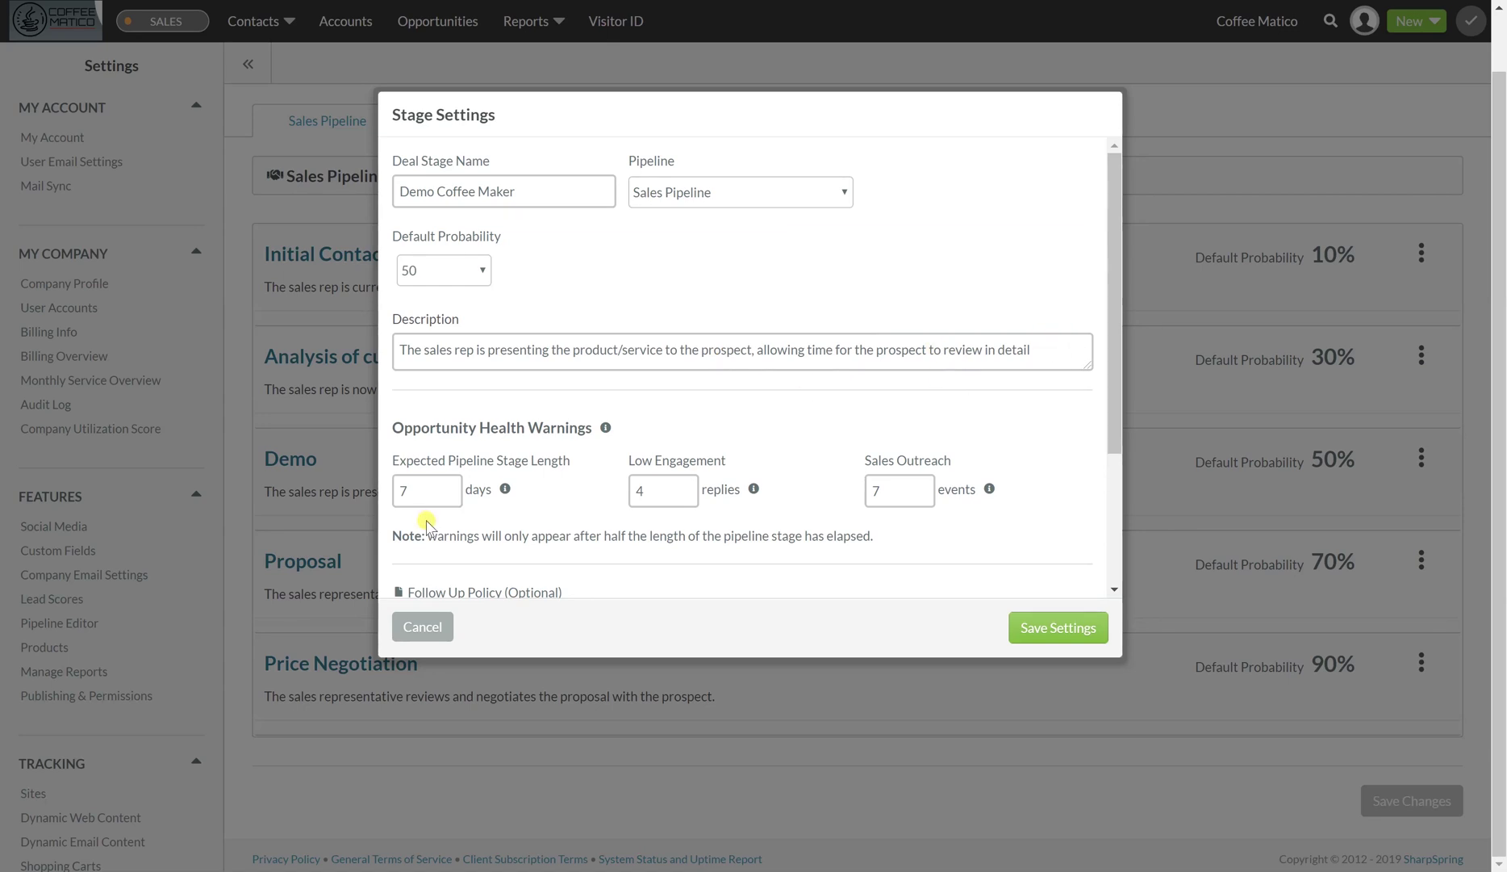
Set the stage length to 14 days with 2-reply and 2-event warnings.
{"action": "left_click_drag", "start_coordinate": [426, 486], "coordinate": [379, 494]}
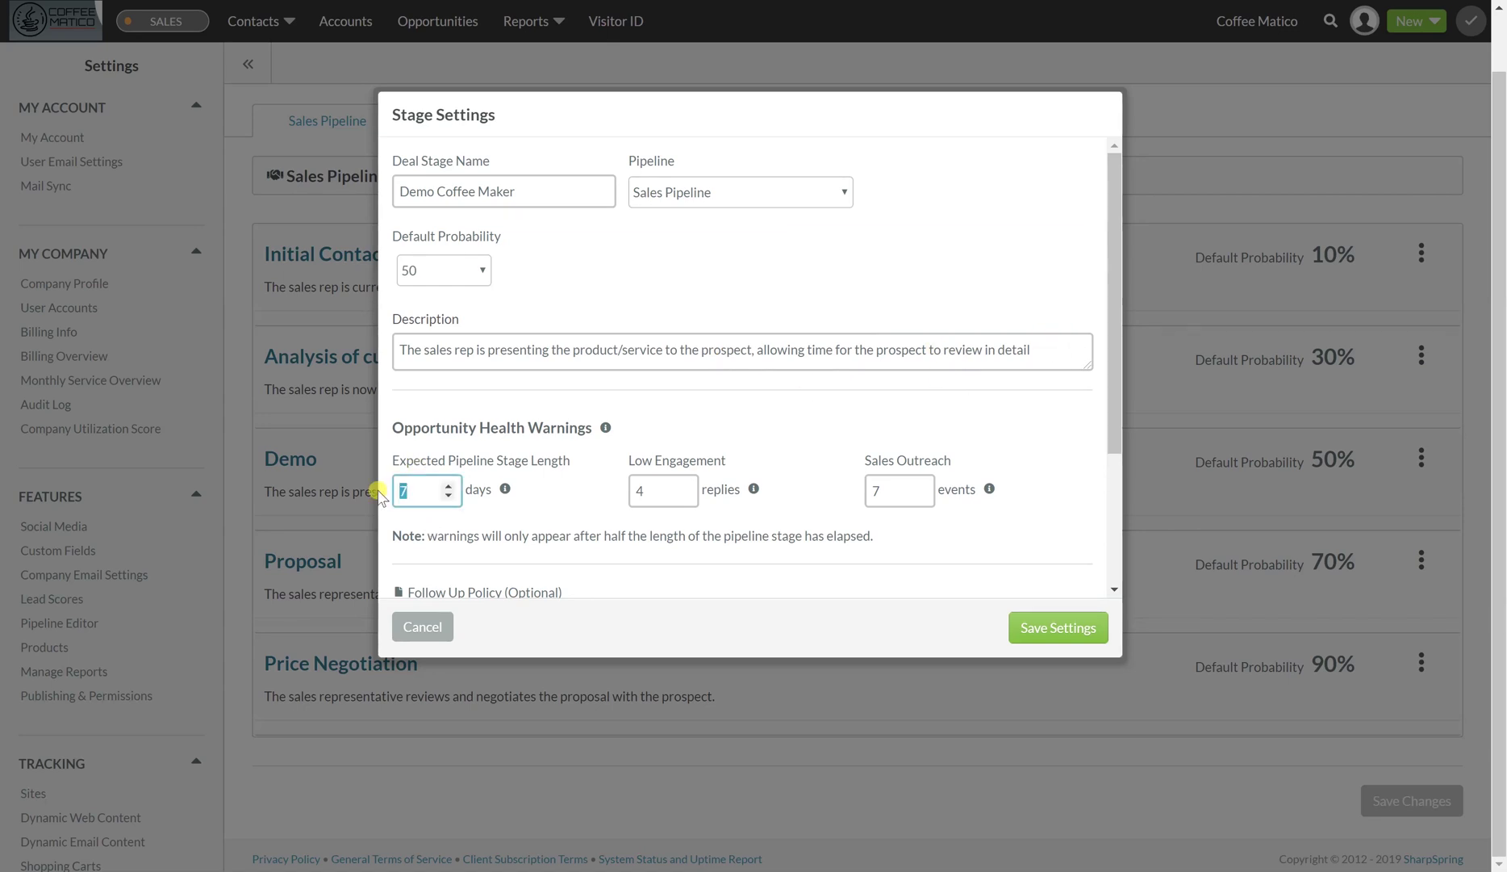
{"action": "left_click", "coordinate": [648, 489]}
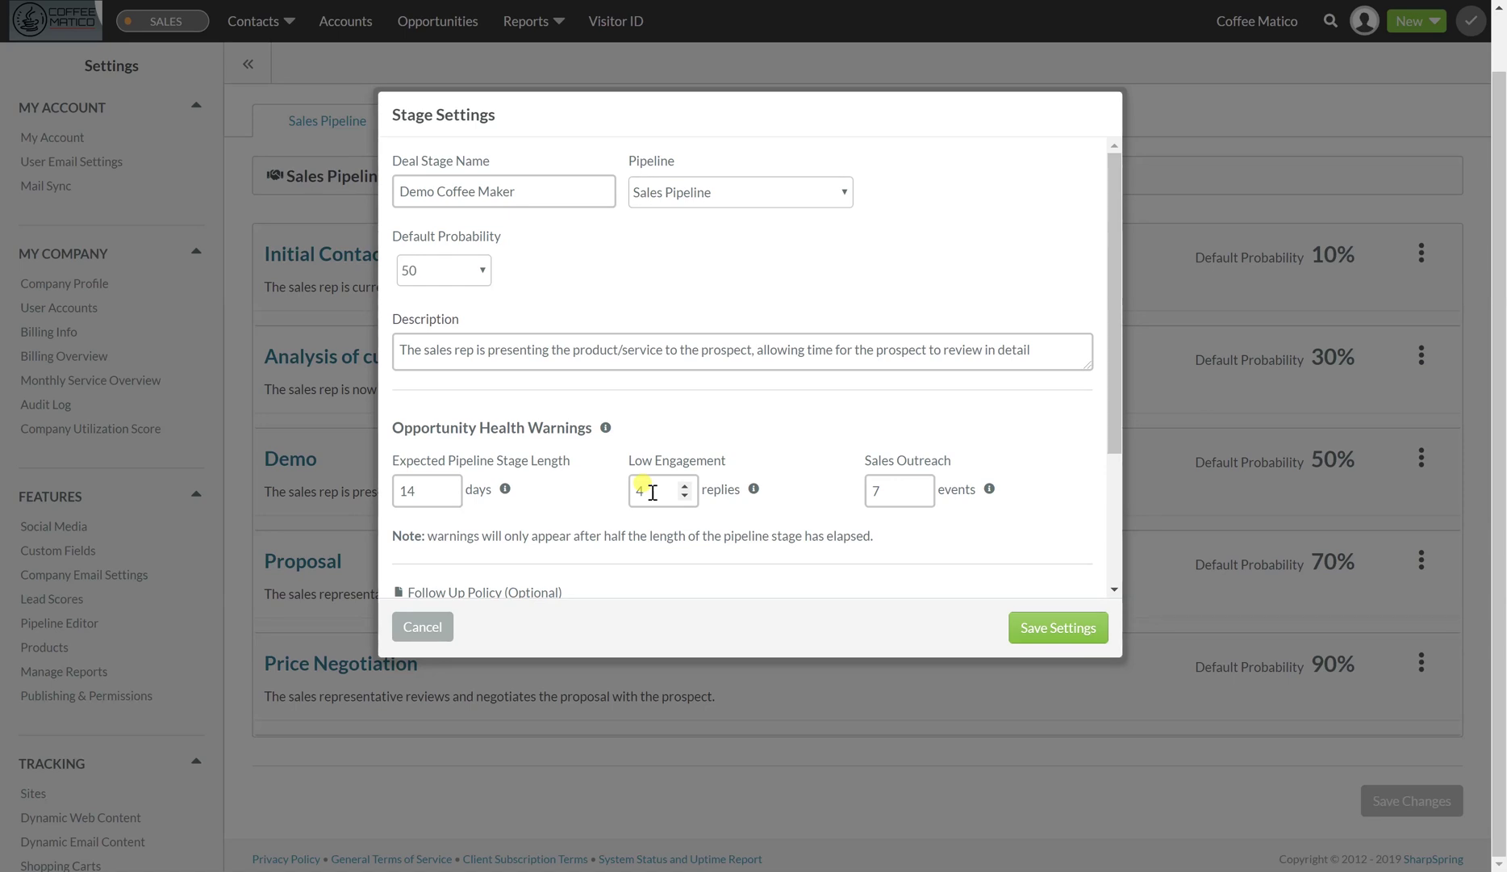
{"action": "left_click_drag", "start_coordinate": [652, 491], "coordinate": [484, 513]}
{"action": "left_click_drag", "start_coordinate": [884, 489], "coordinate": [805, 501]}
{"action": "left_click", "coordinate": [805, 500]}
Set 7-day phone and email follow-ups and save the Demo Coffee Maker stage.
{"action": "scroll", "coordinate": [801, 502], "scroll_direction": "down", "scroll_amount": 3}
{"action": "left_click", "coordinate": [713, 424]}
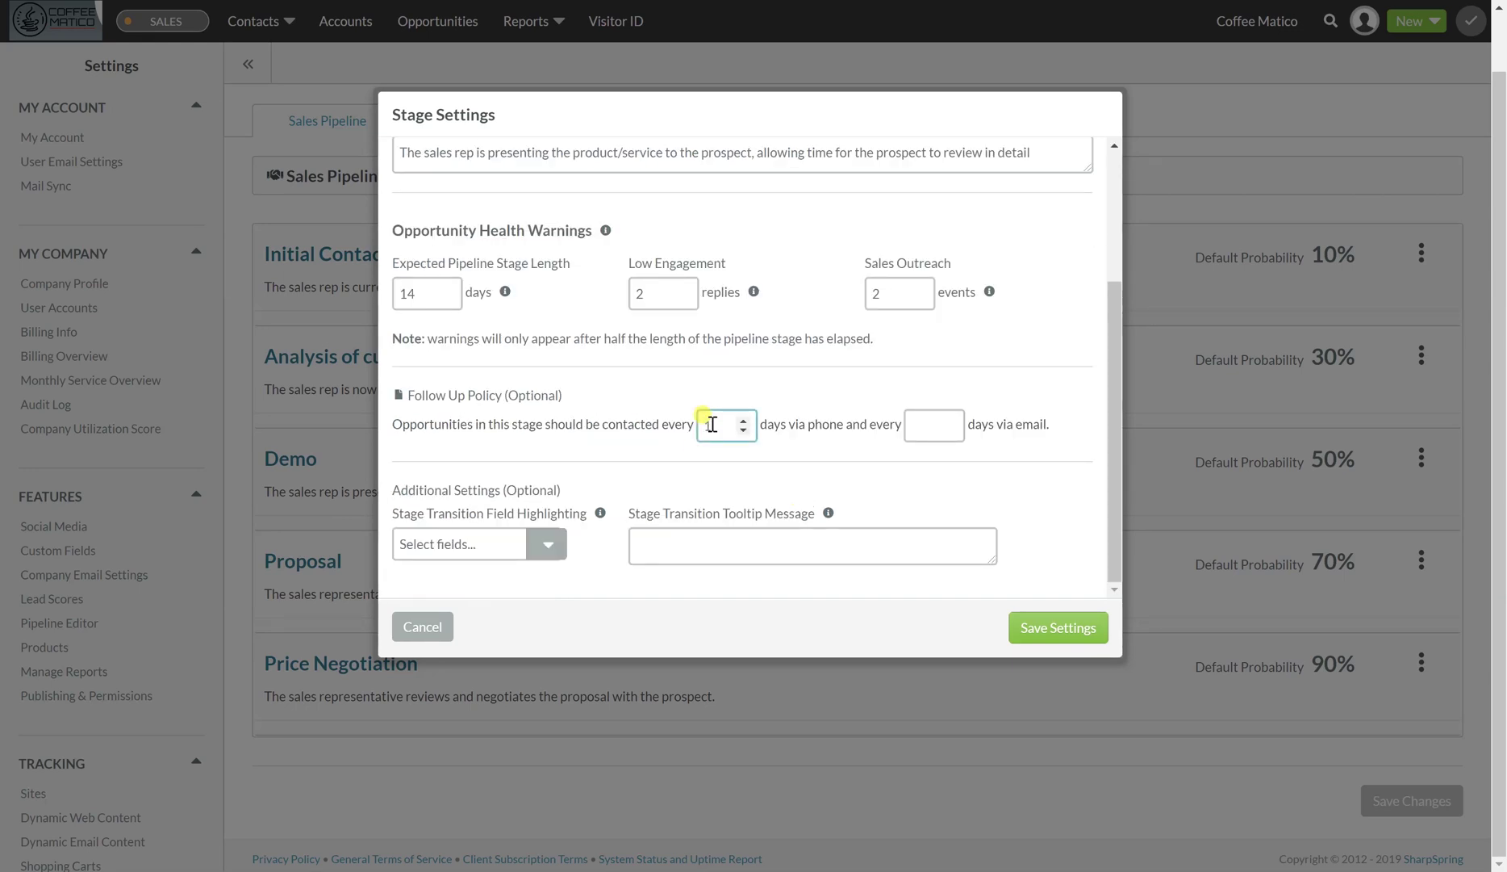
{"action": "type", "text": "1"}
{"action": "type", "text": "7"}
{"action": "left_click", "coordinate": [928, 429]}
{"action": "type", "text": "7"}
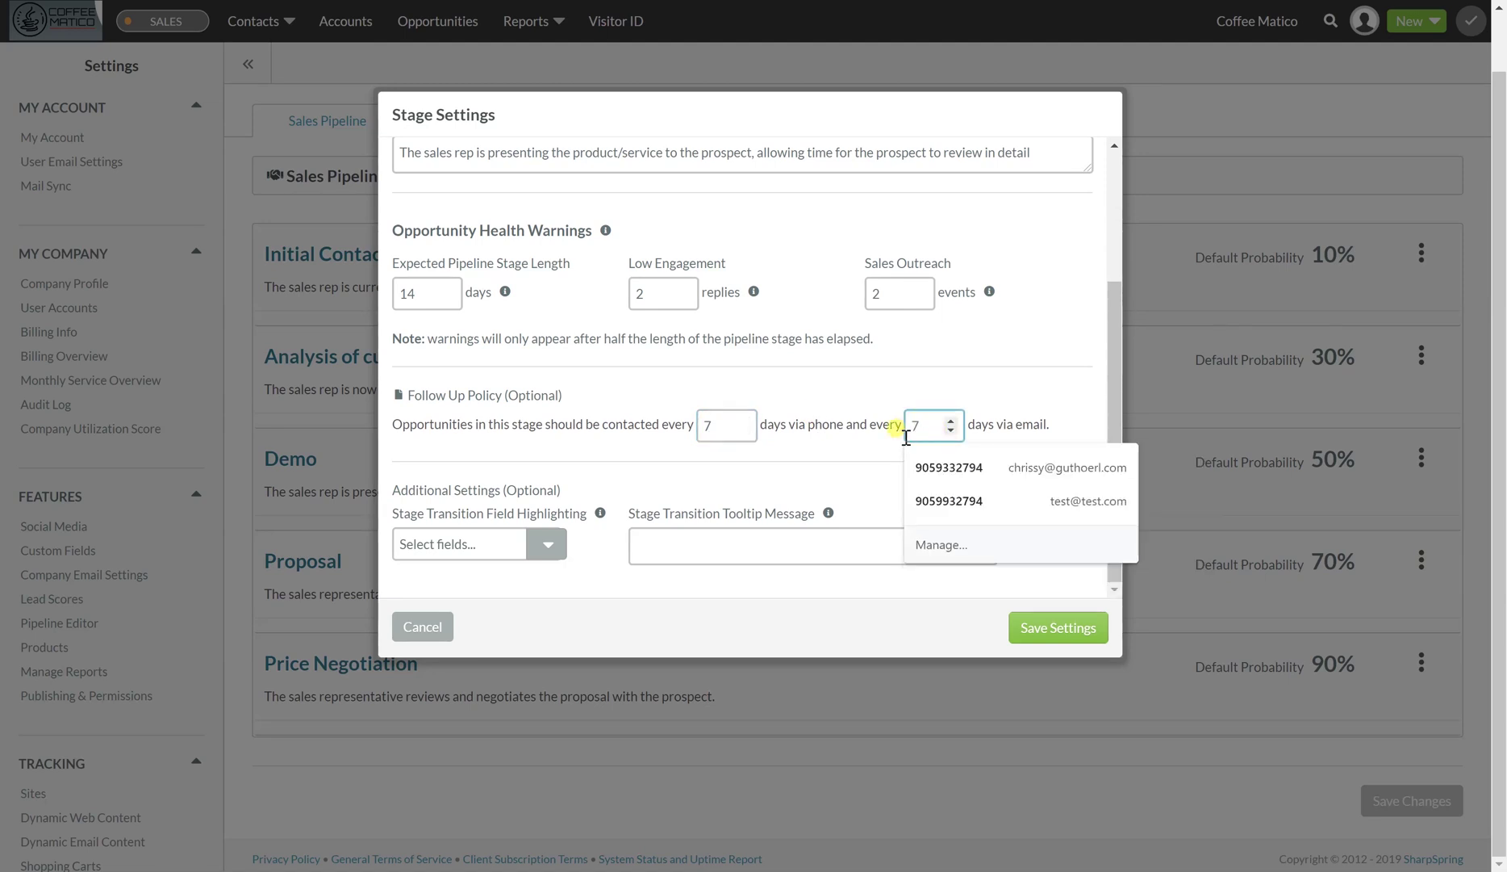
{"action": "left_click", "coordinate": [1026, 635]}
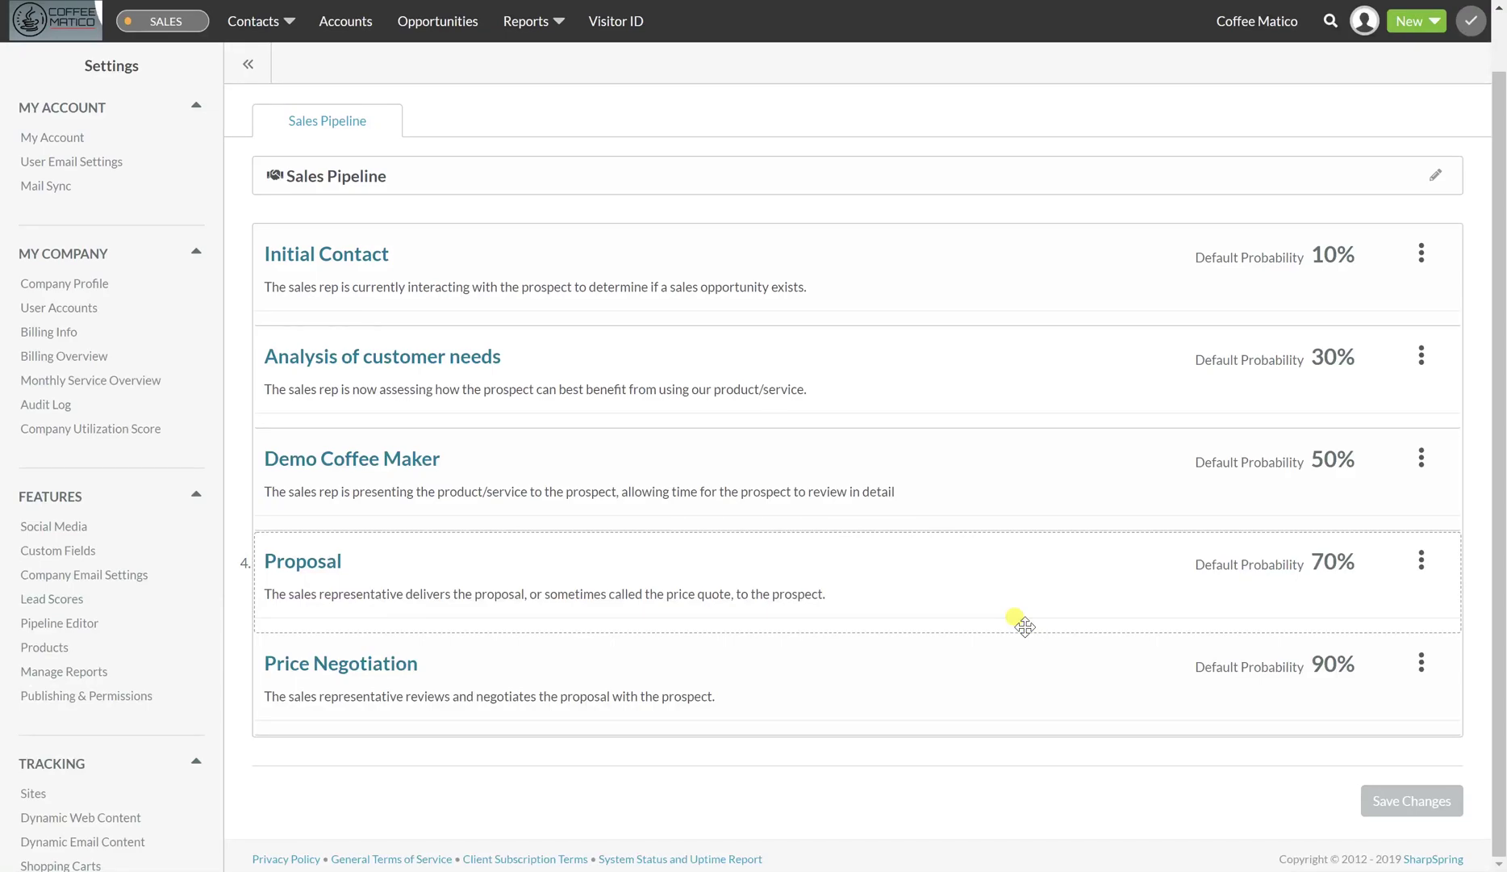
Rename the Proposal stage to 'Deliver Estimate to Customer' at 70% and save it.
{"action": "left_click", "coordinate": [1422, 562]}
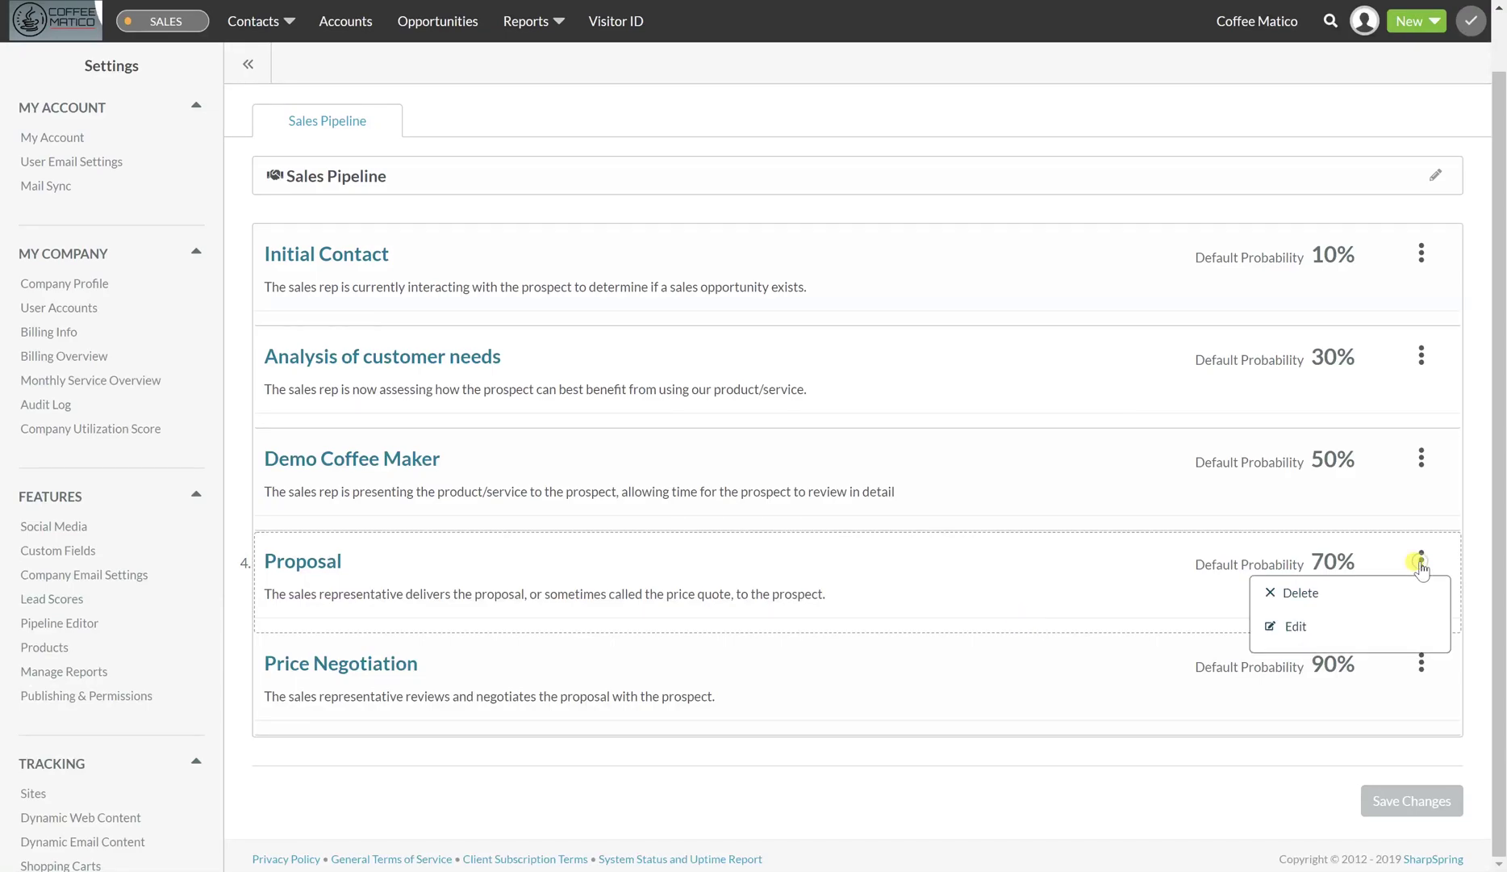
{"action": "left_click", "coordinate": [1292, 627]}
{"action": "left_click_drag", "start_coordinate": [472, 192], "coordinate": [348, 195]}
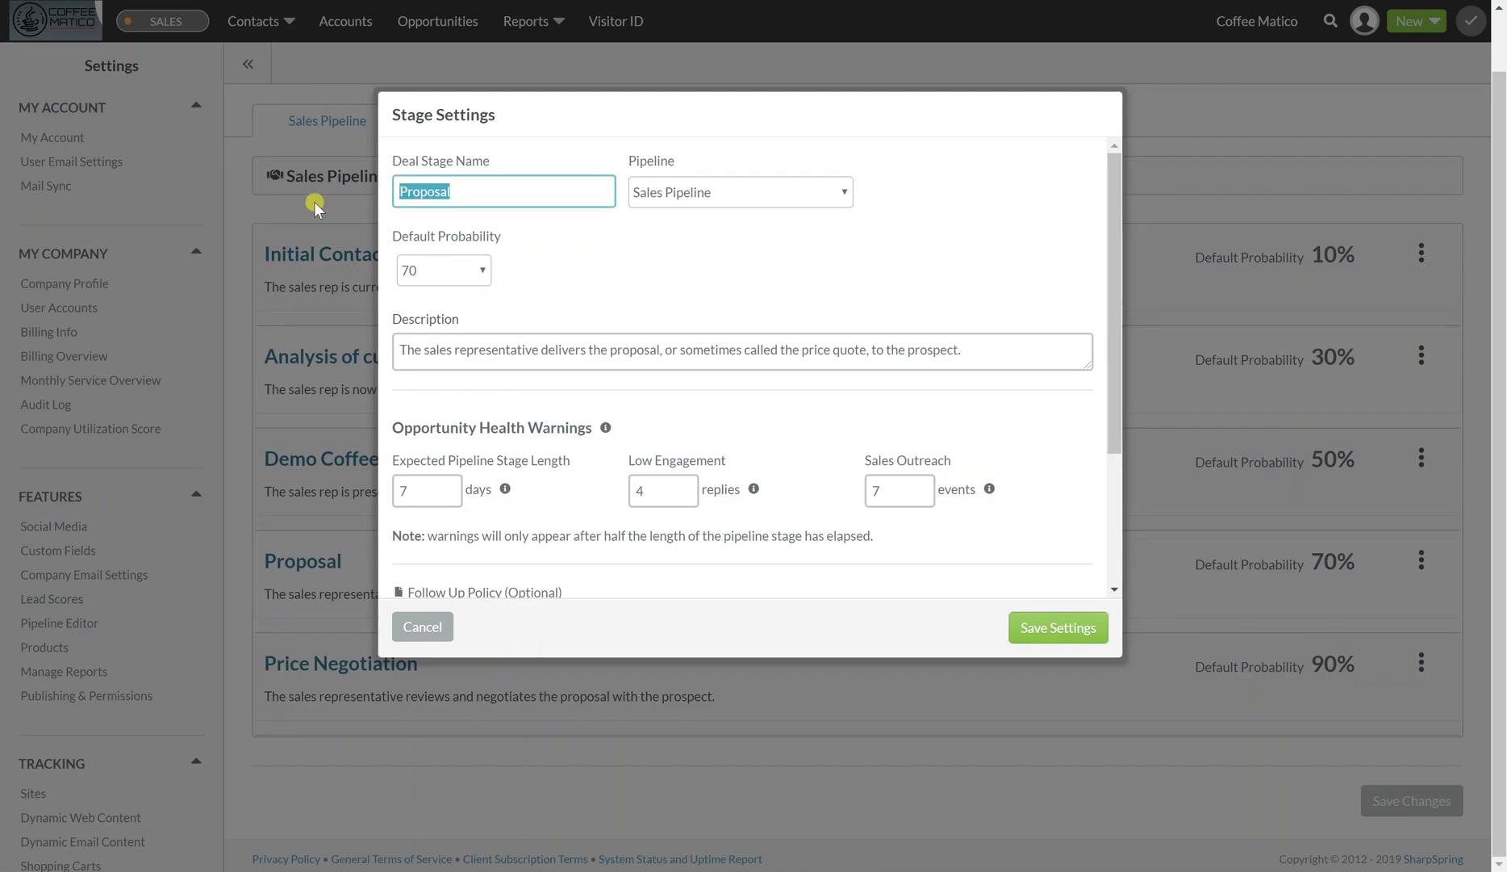
{"action": "type", "text": "Deliver Estimate to"}
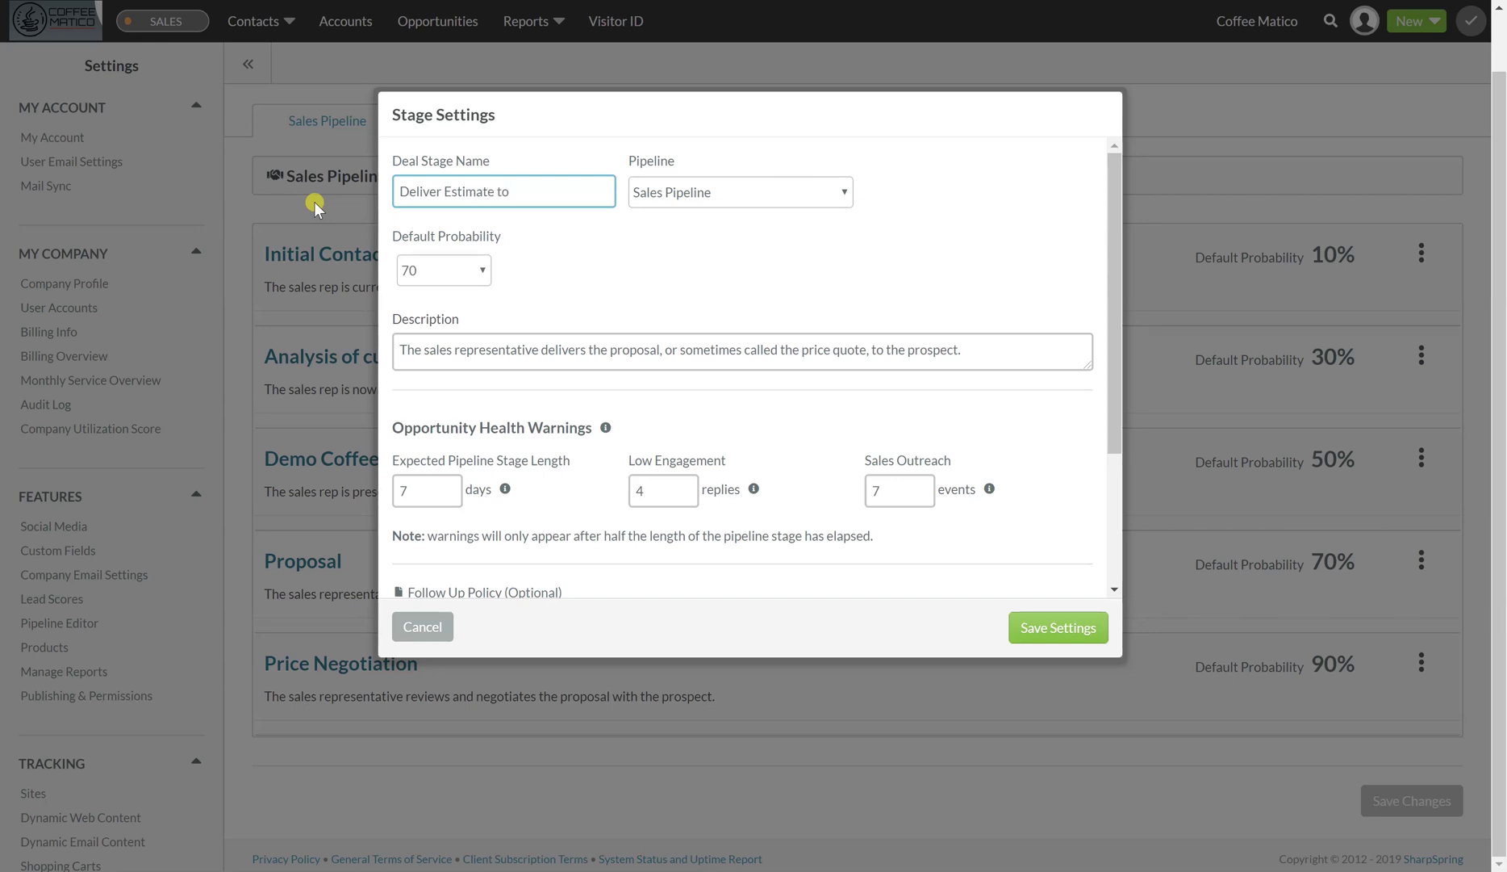
{"action": "type", "text": " Customer"}
{"action": "left_click", "coordinate": [986, 356]}
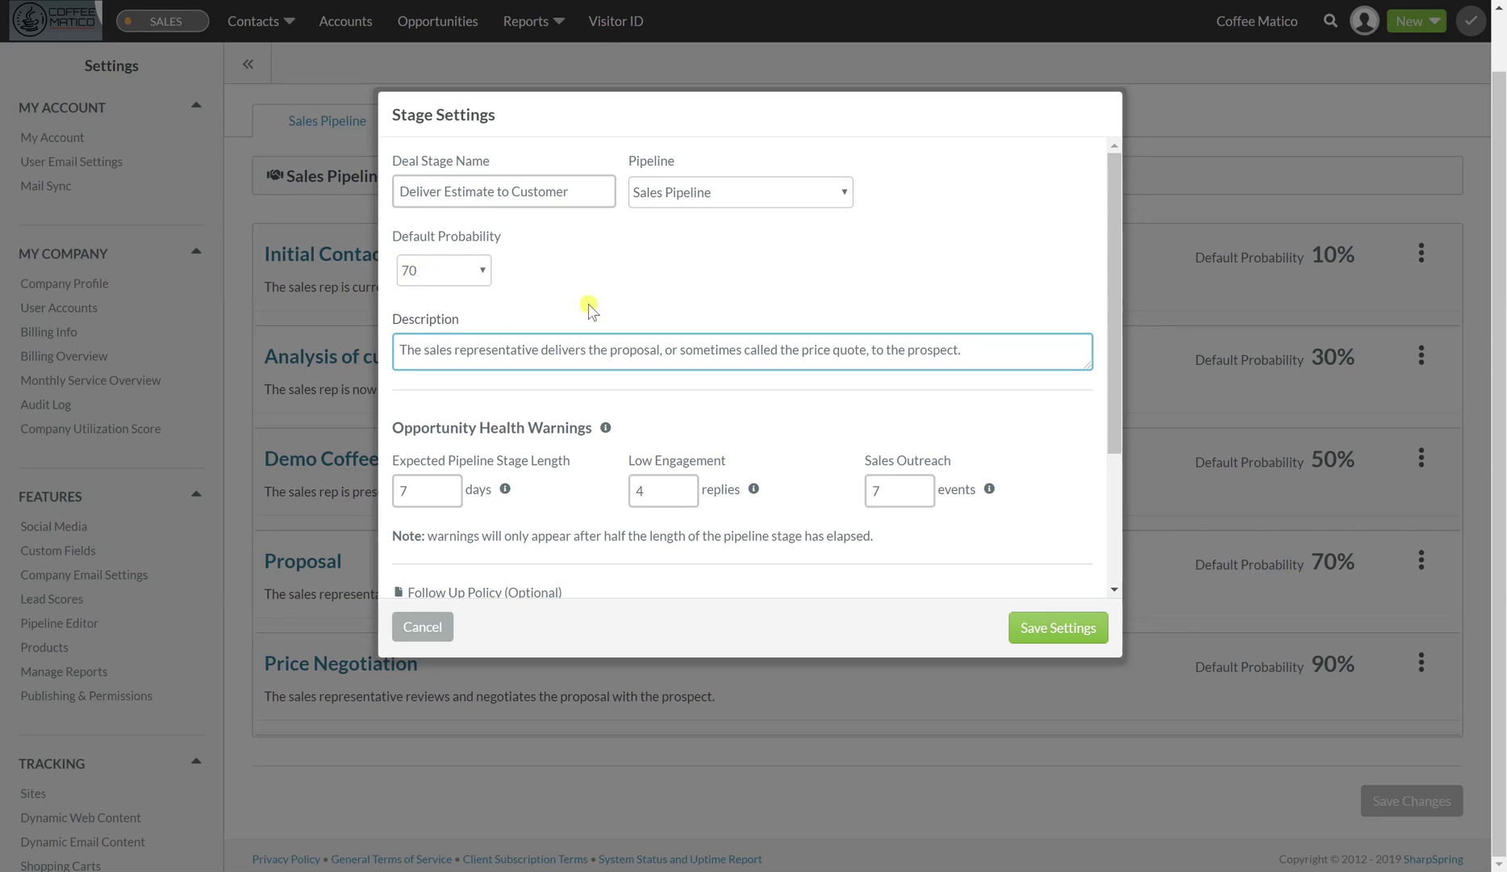
{"action": "left_click", "coordinate": [1040, 635]}
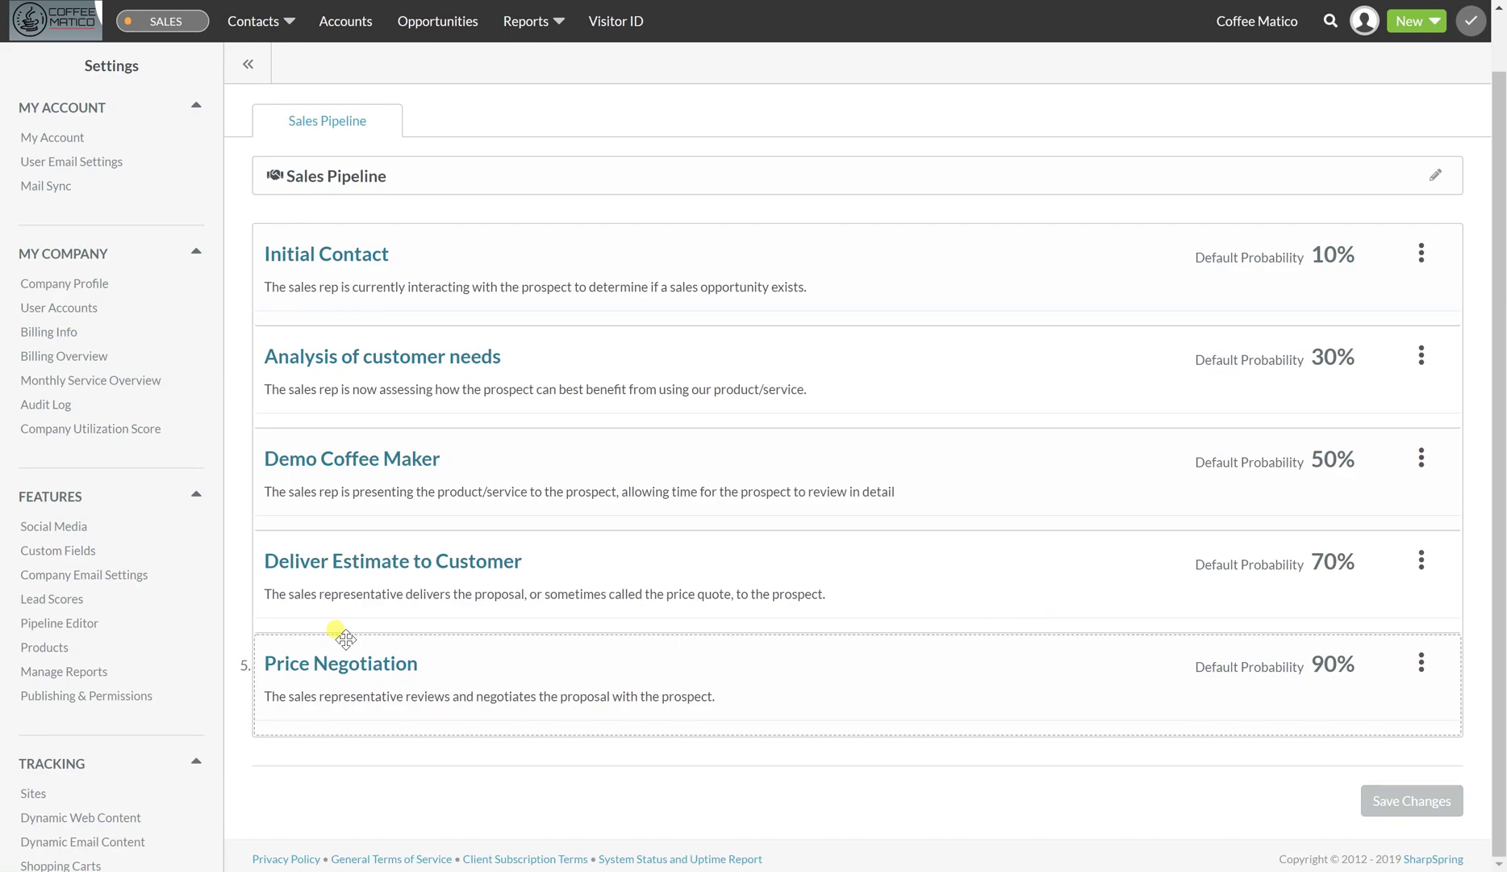
{"action": "left_click", "coordinate": [1422, 661]}
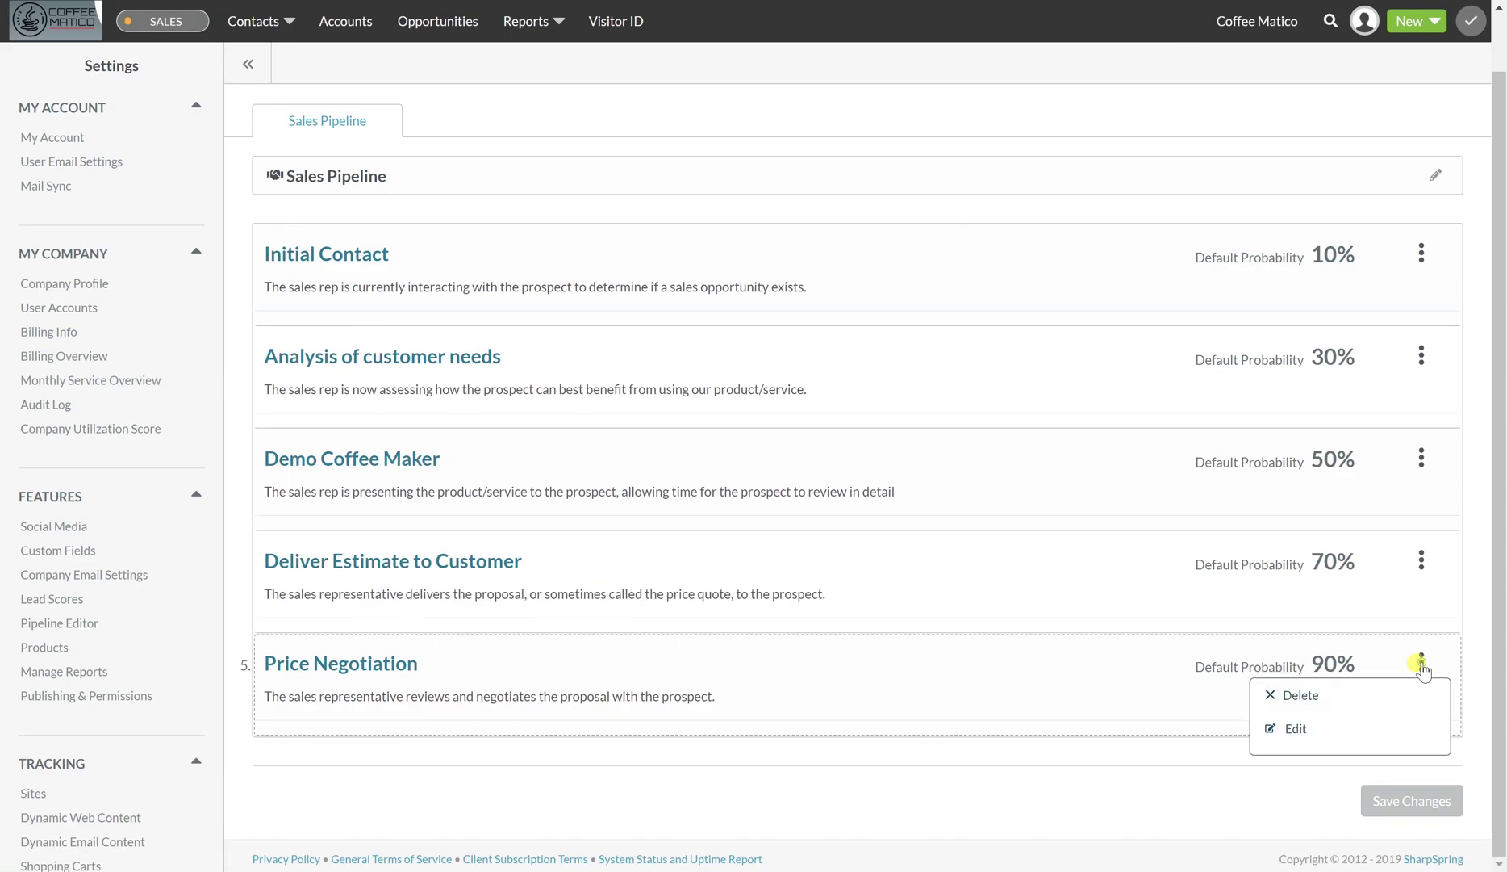
Rename Price Negotiation to 'Verbal Commitment to the Sales', describe it as awaiting the contract, and save.
{"action": "left_click", "coordinate": [1286, 729]}
{"action": "left_click_drag", "start_coordinate": [572, 188], "coordinate": [310, 208]}
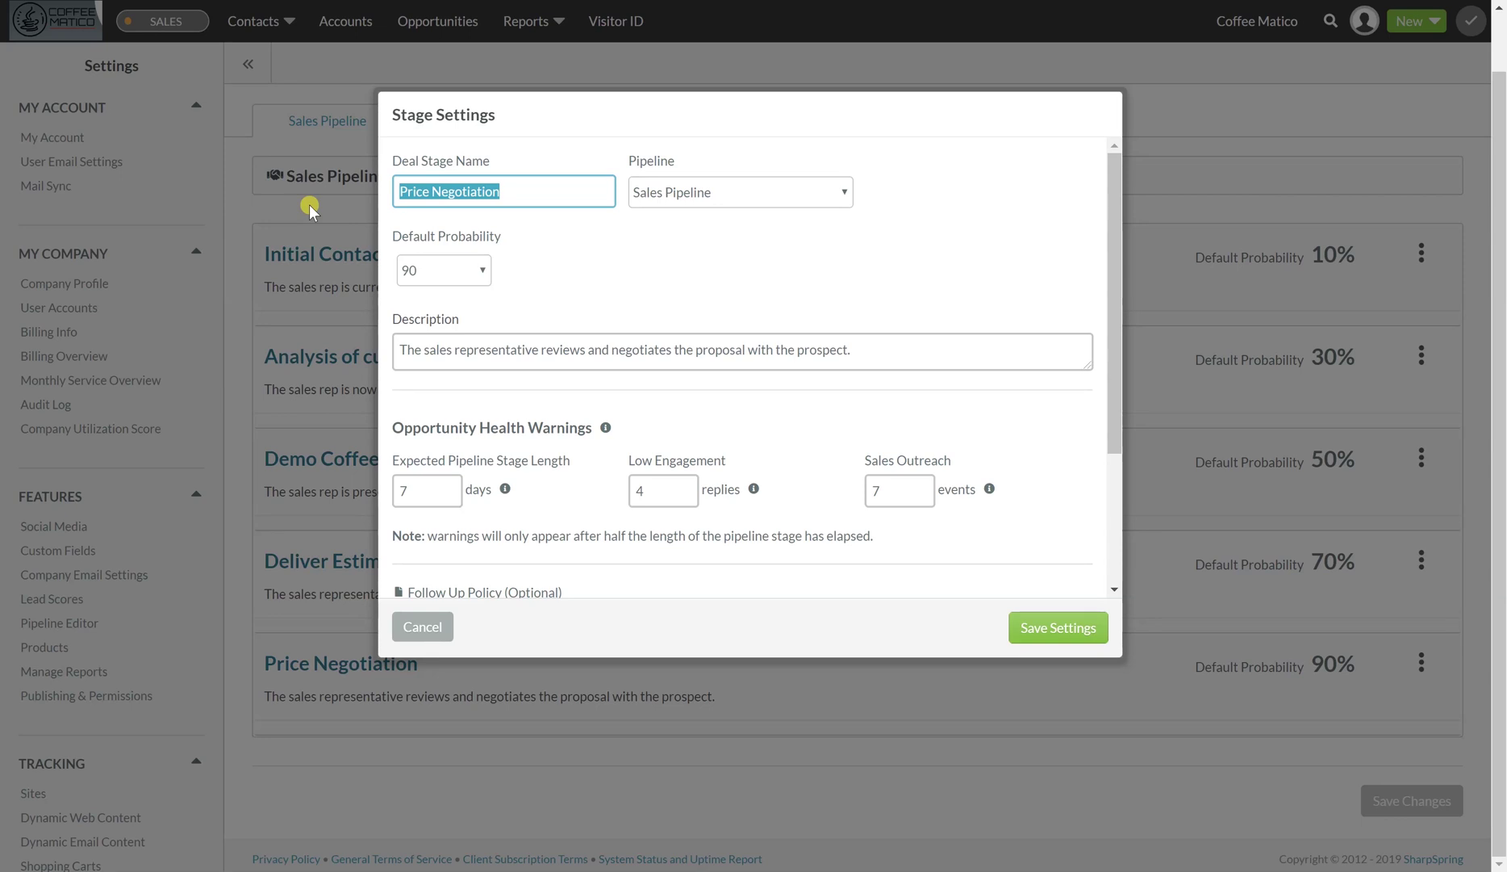
{"action": "type", "text": "Verbal Commi"}
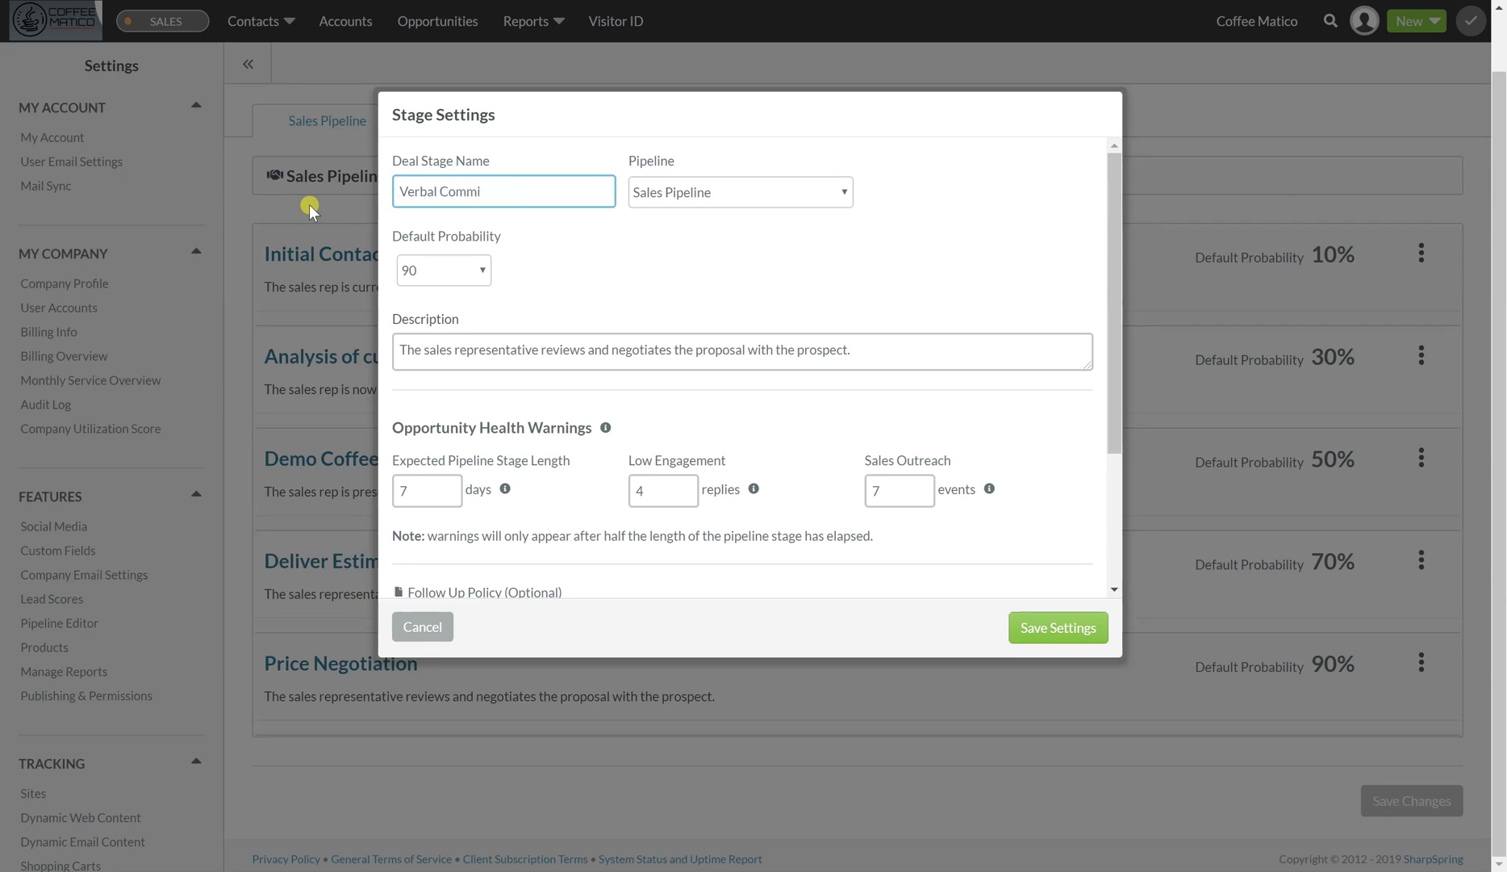
{"action": "type", "text": "tment to the Sales"}
{"action": "left_click", "coordinate": [905, 351]}
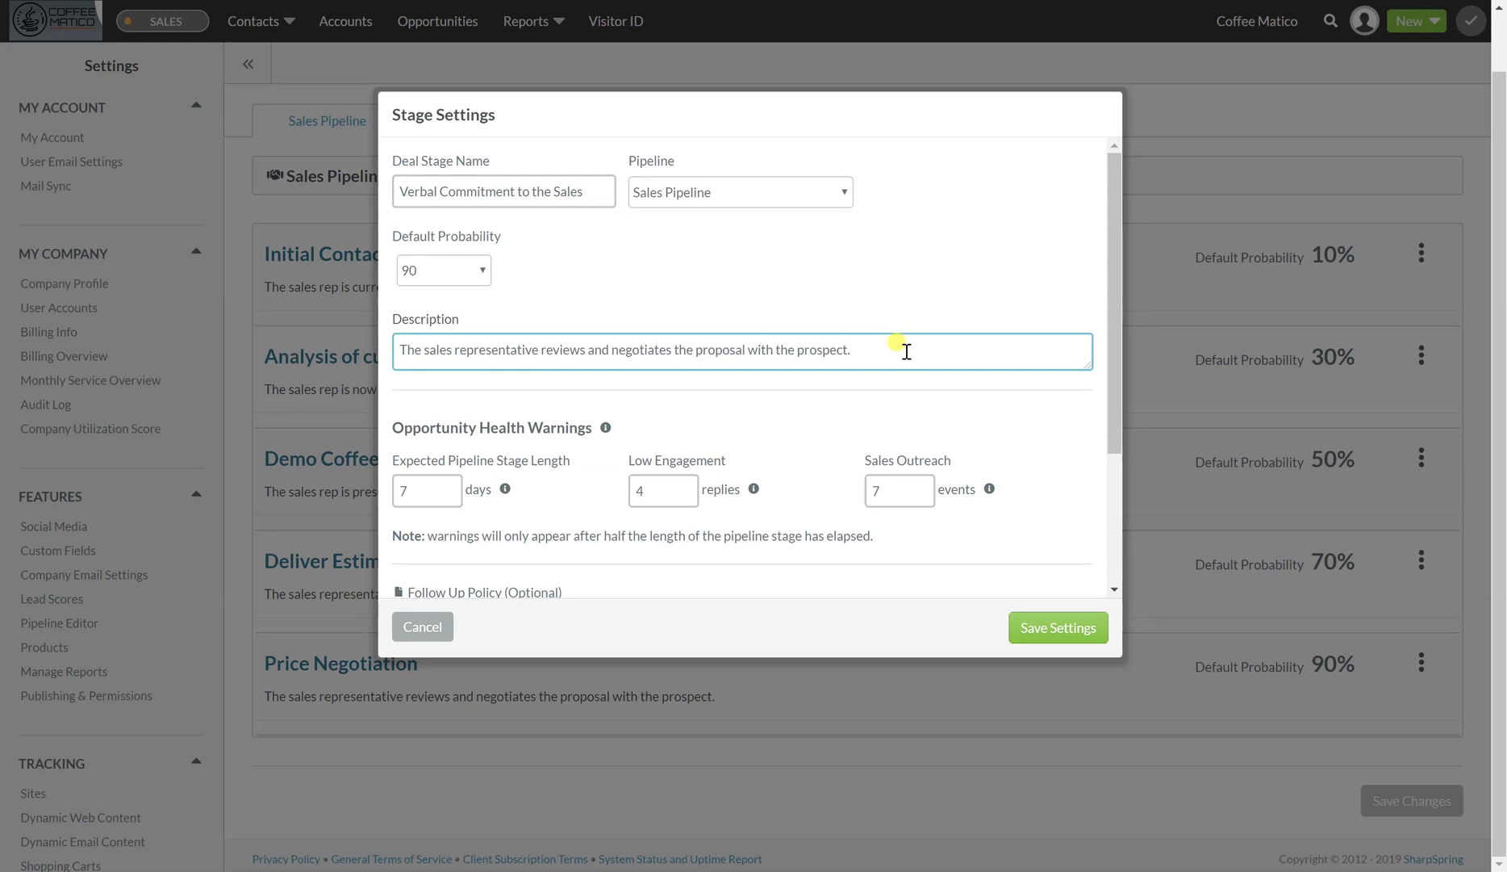
{"action": "left_click_drag", "start_coordinate": [905, 351], "coordinate": [545, 381]}
{"action": "type", "text": "has re"}
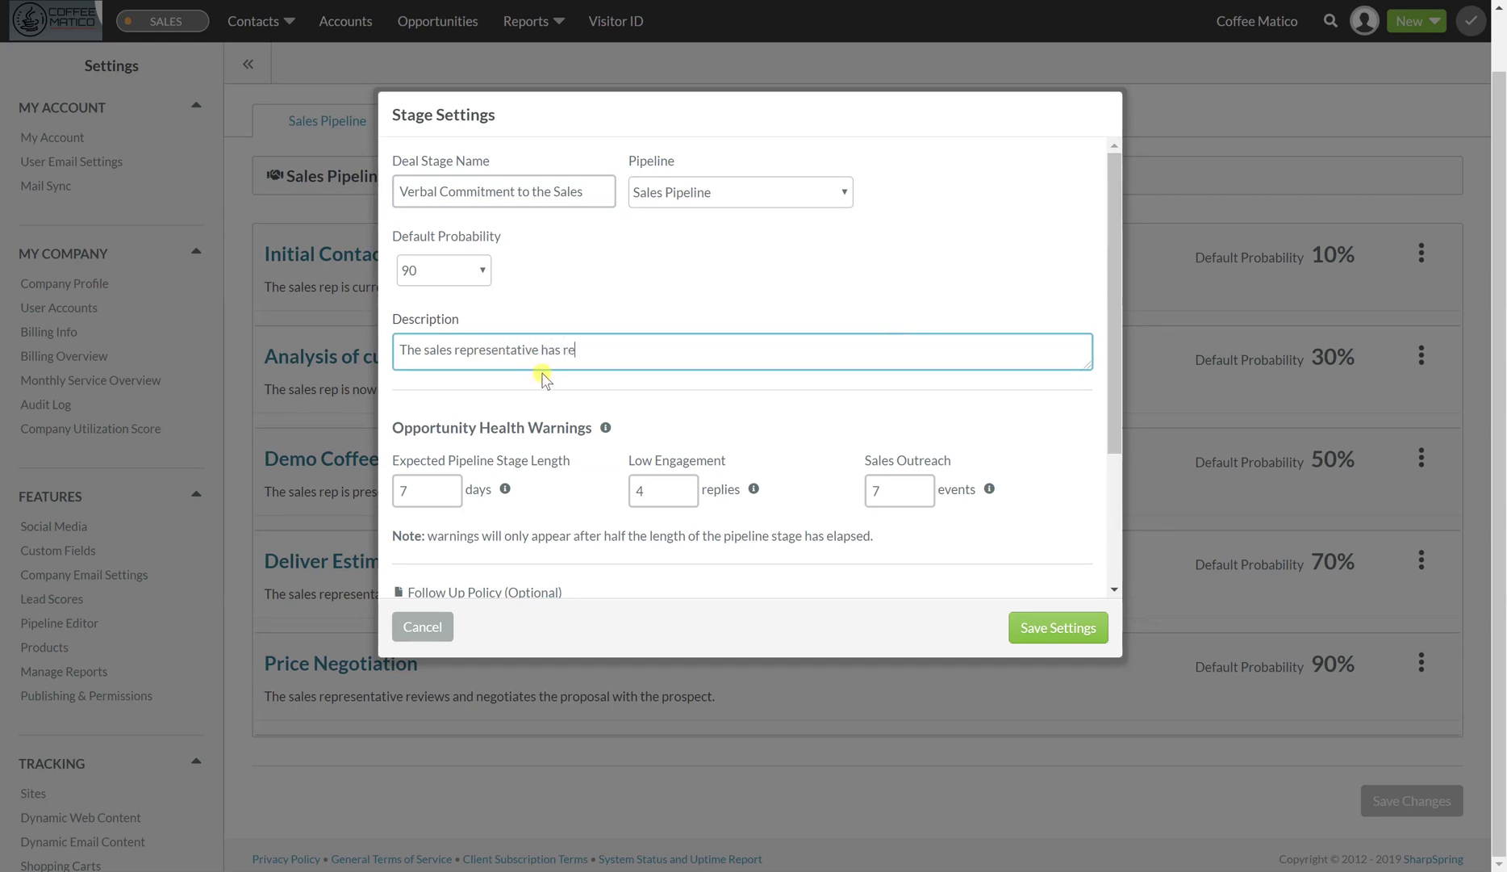
{"action": "type", "text": "cieved a verbal commitment and"}
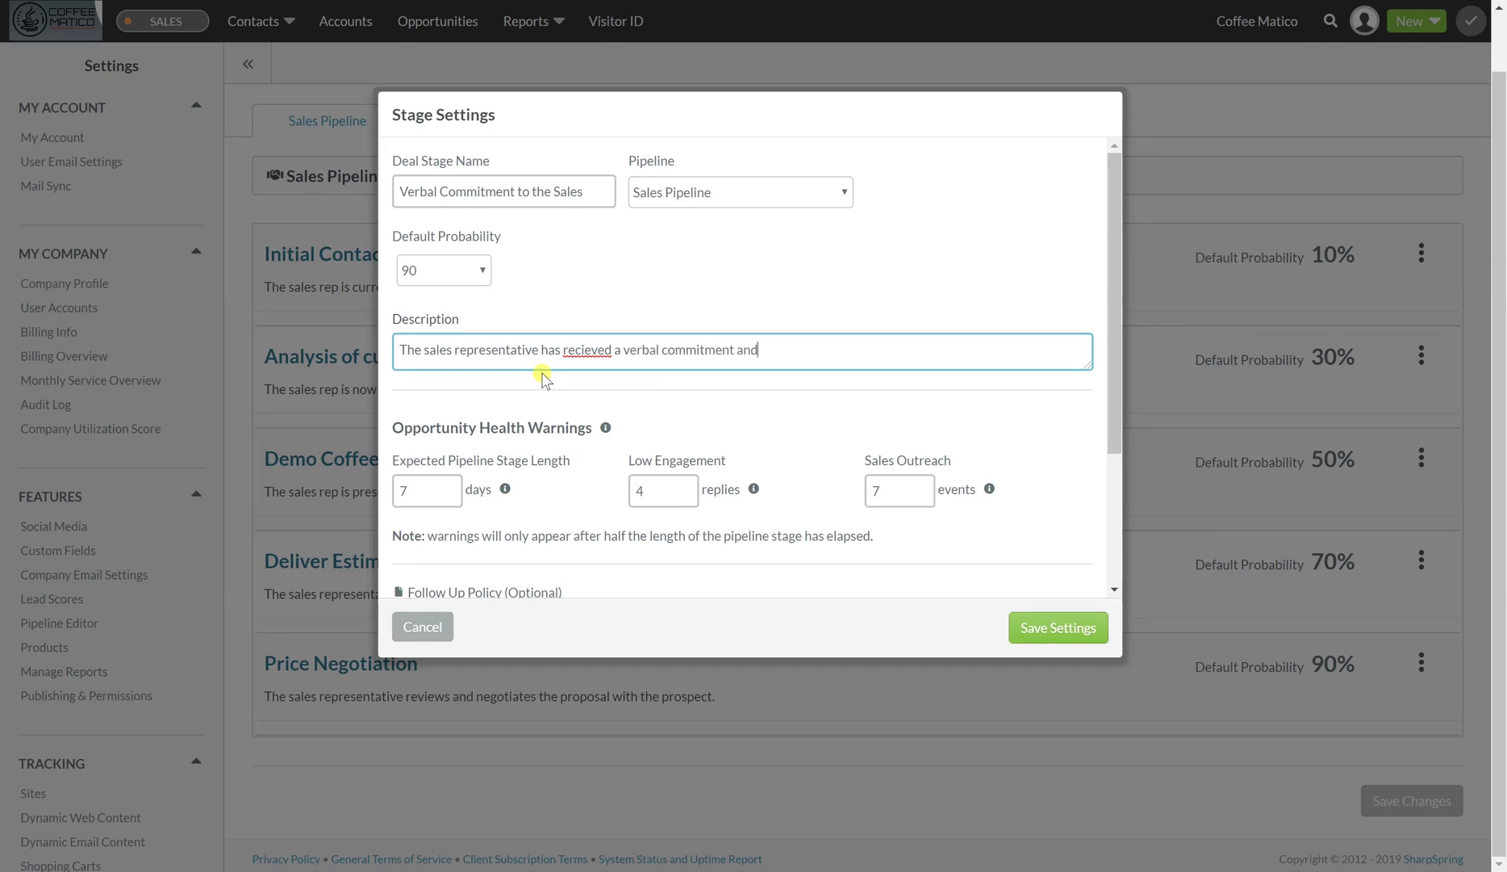
{"action": "type", "text": " is waiting for the conta"}
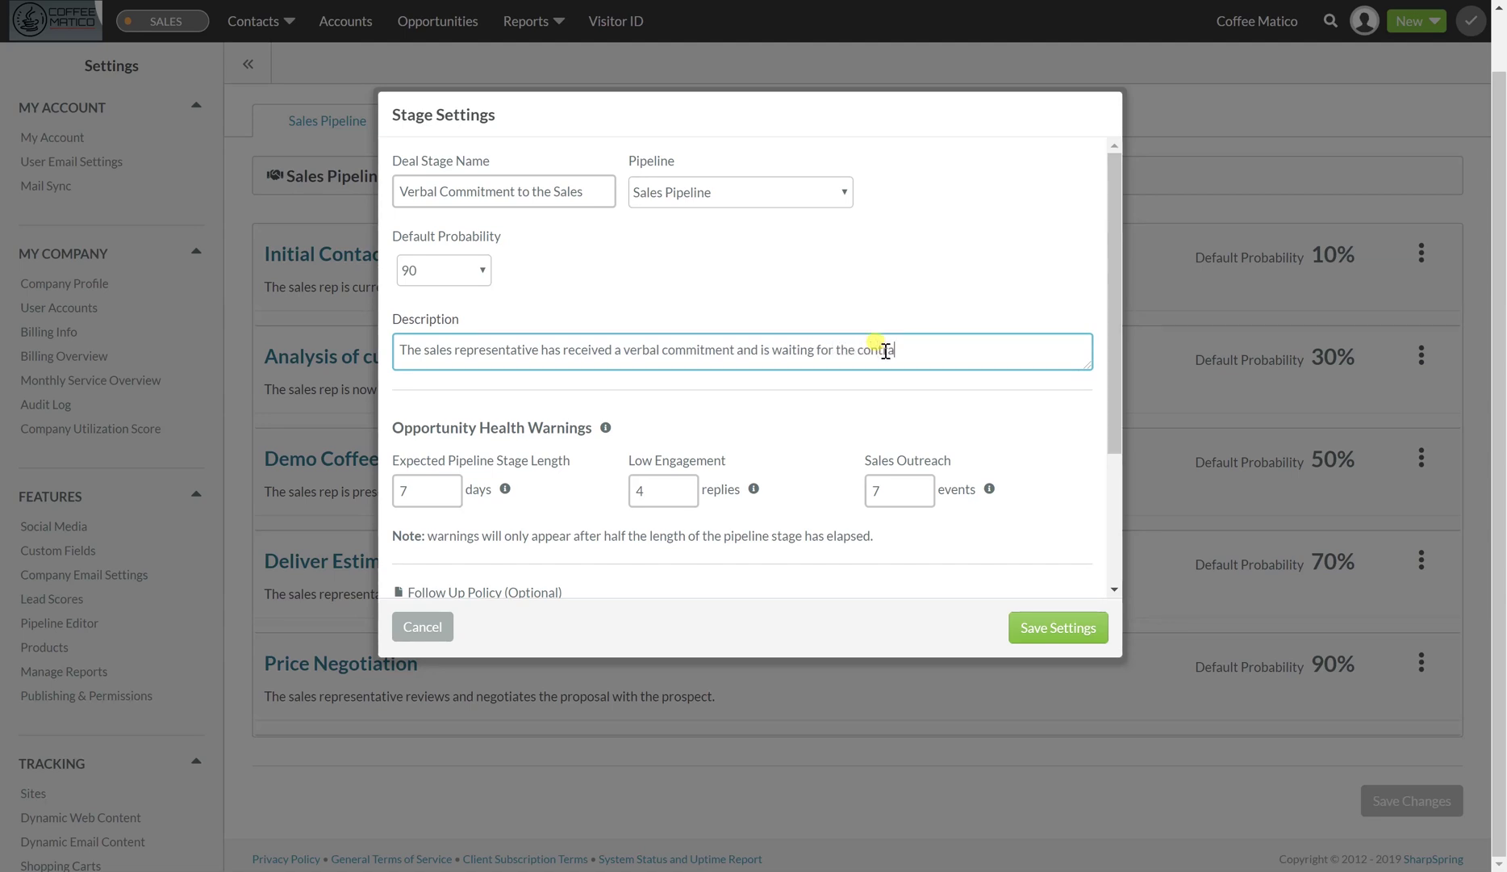
{"action": "type", "text": "ct to be submitted"}
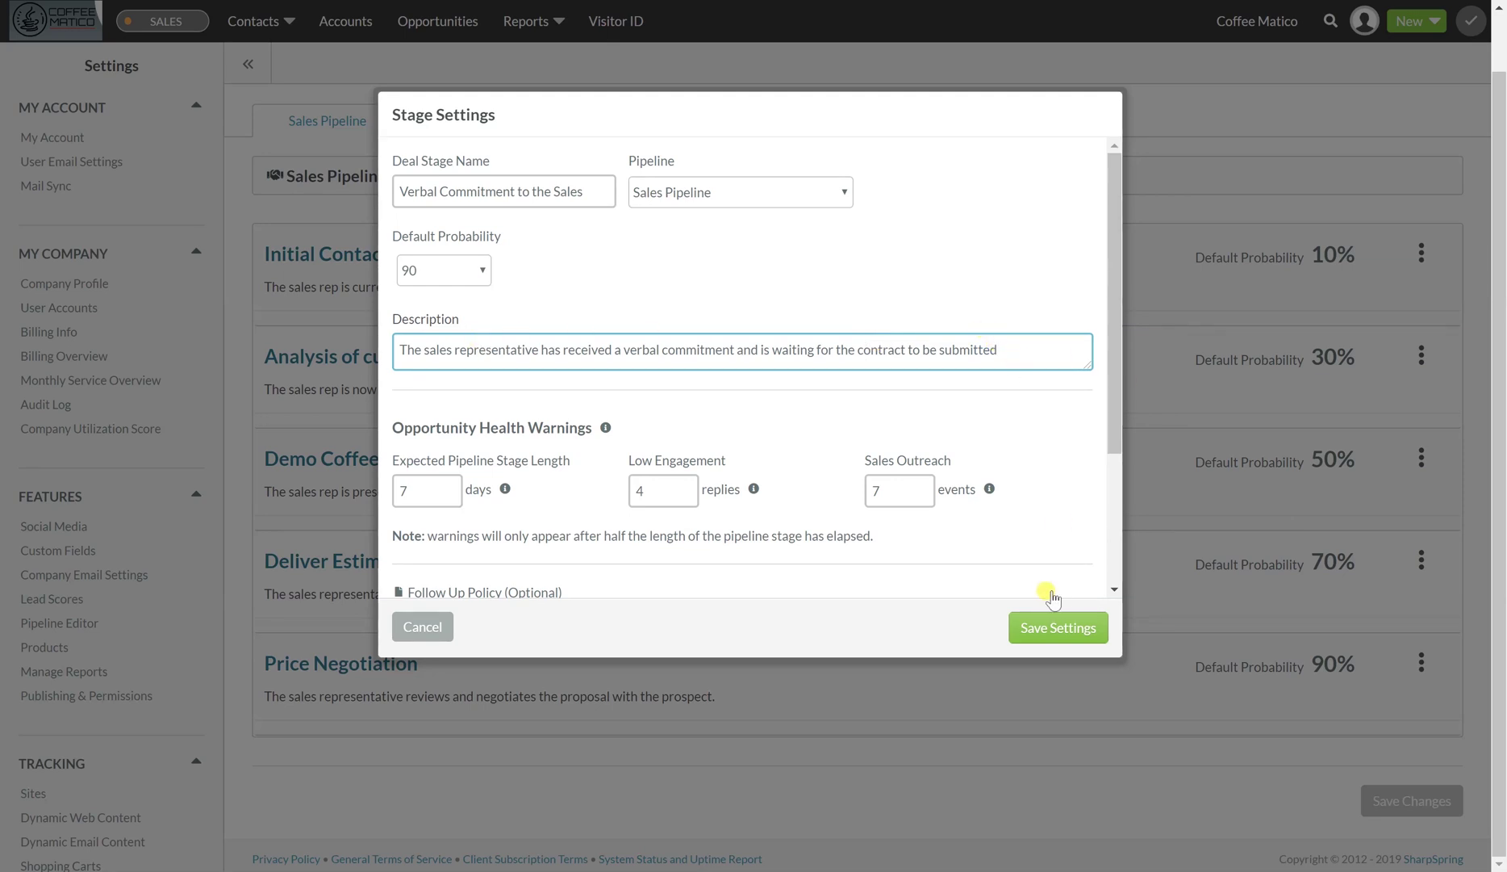
{"action": "left_click", "coordinate": [1030, 627]}
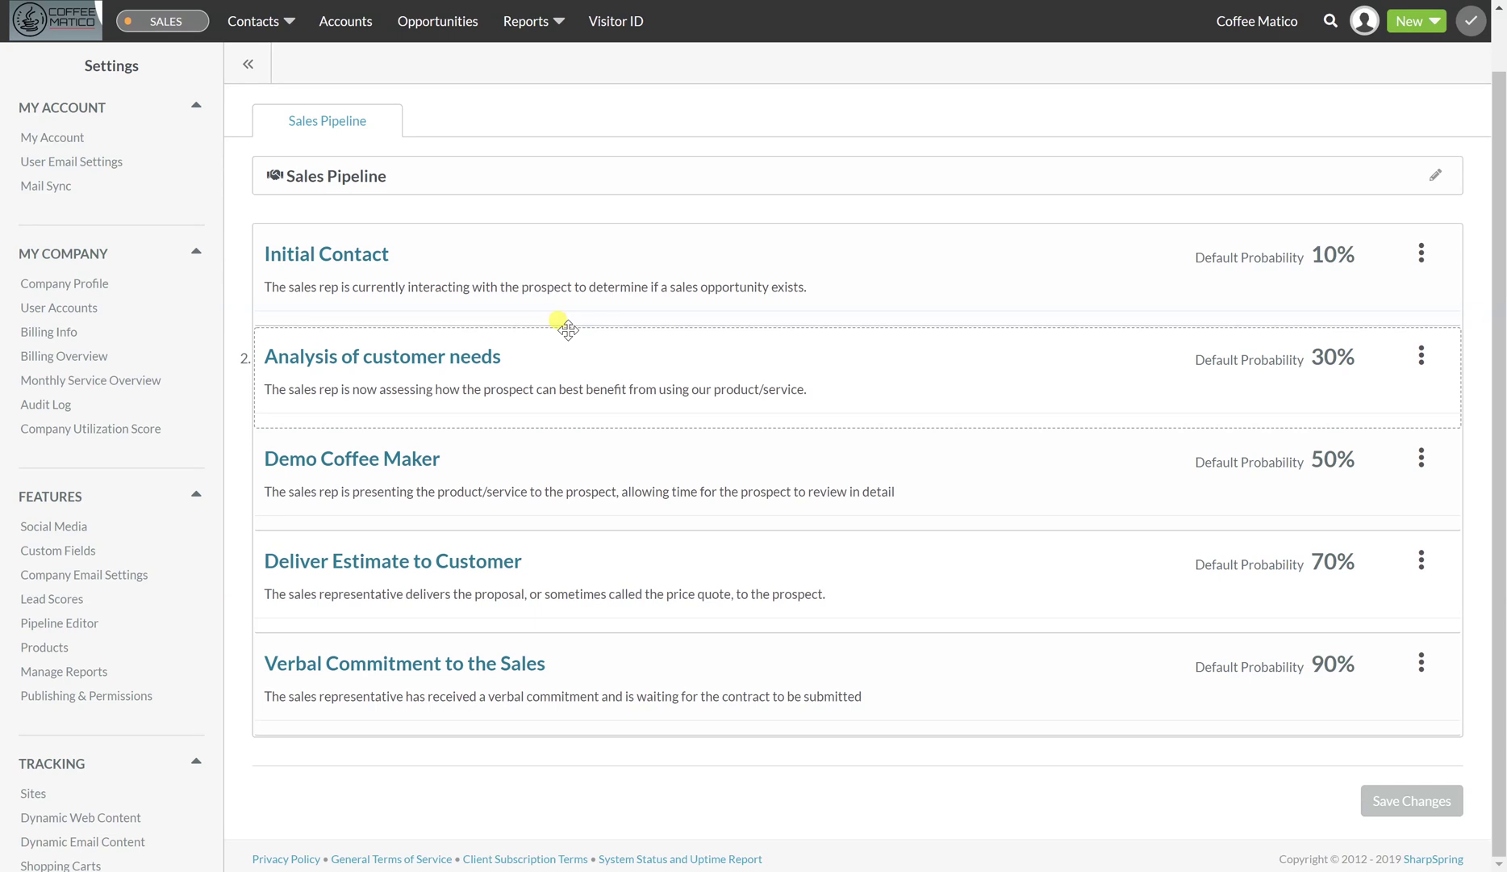
{"action": "left_click_drag", "start_coordinate": [568, 330], "coordinate": [569, 327]}
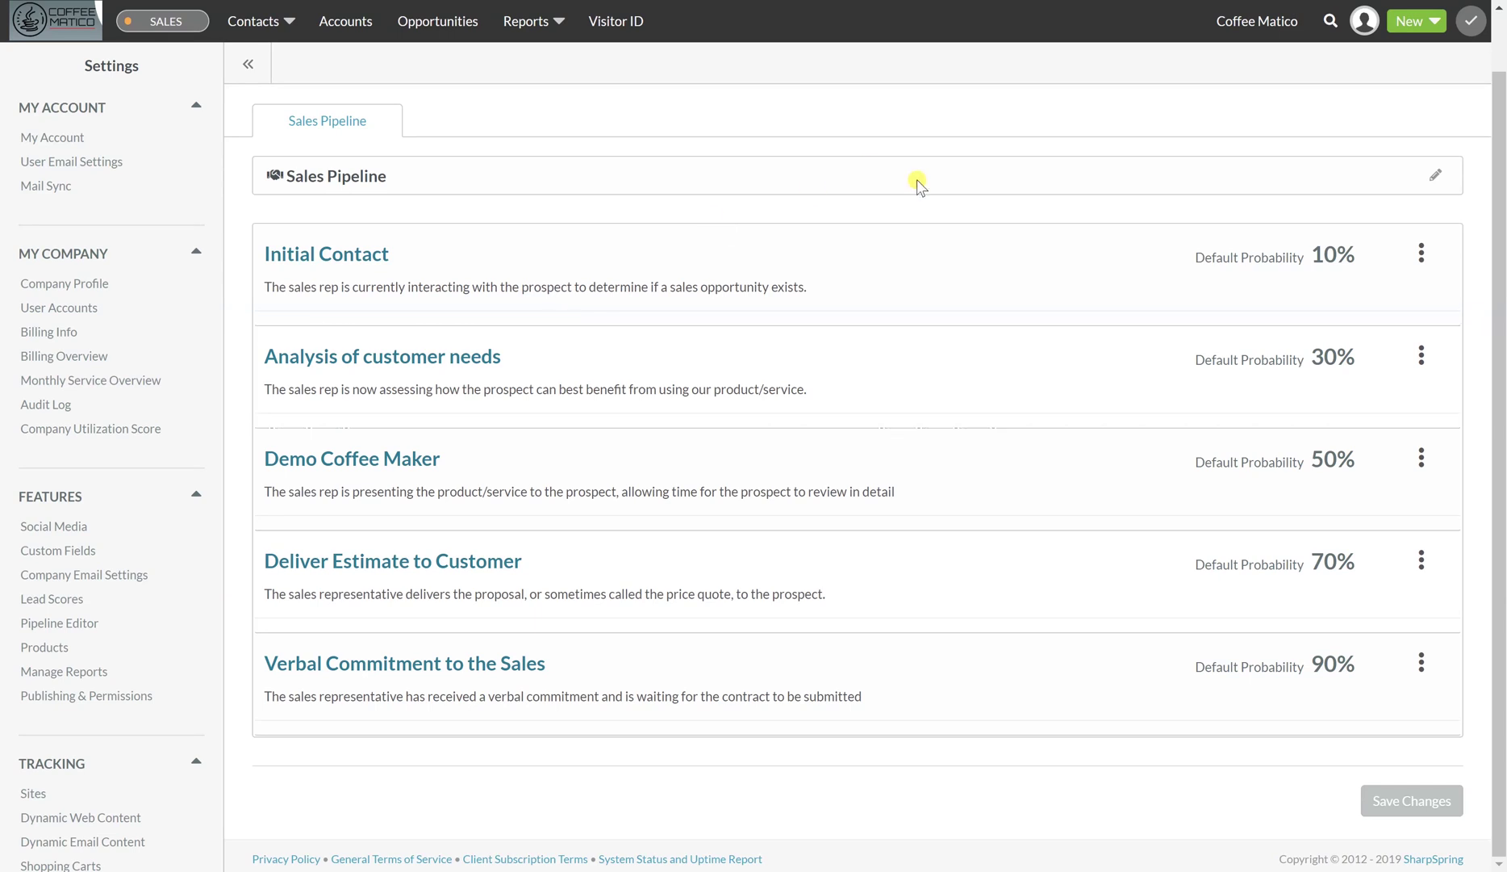
{"action": "scroll", "coordinate": [915, 181], "scroll_direction": "up", "scroll_amount": 1}
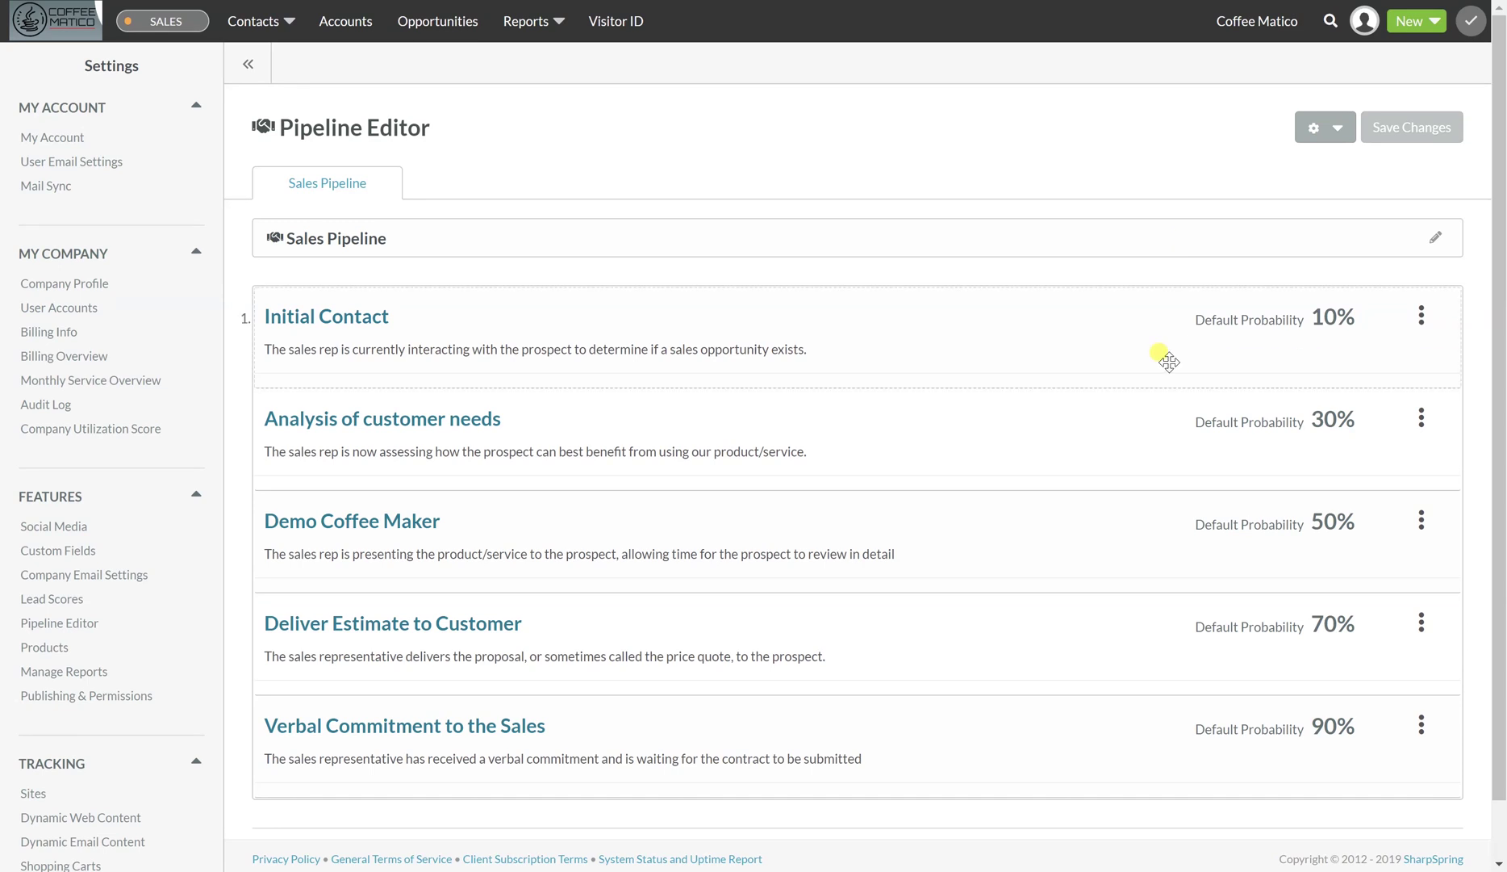
{"action": "scroll", "coordinate": [1168, 361], "scroll_direction": "down", "scroll_amount": 1}
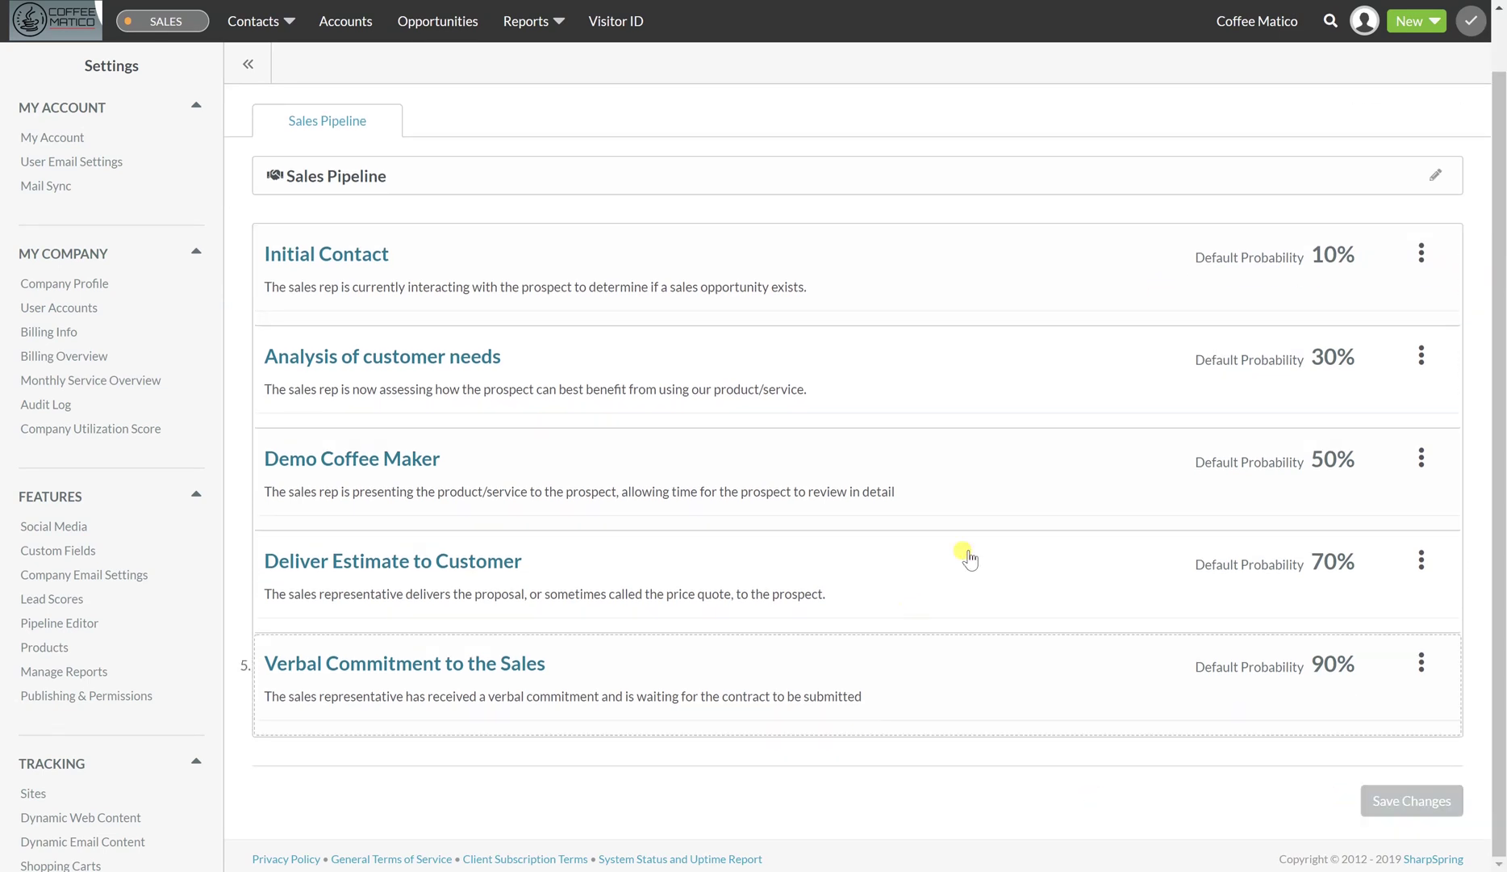
{"action": "scroll", "coordinate": [968, 549], "scroll_direction": "up", "scroll_amount": 1}
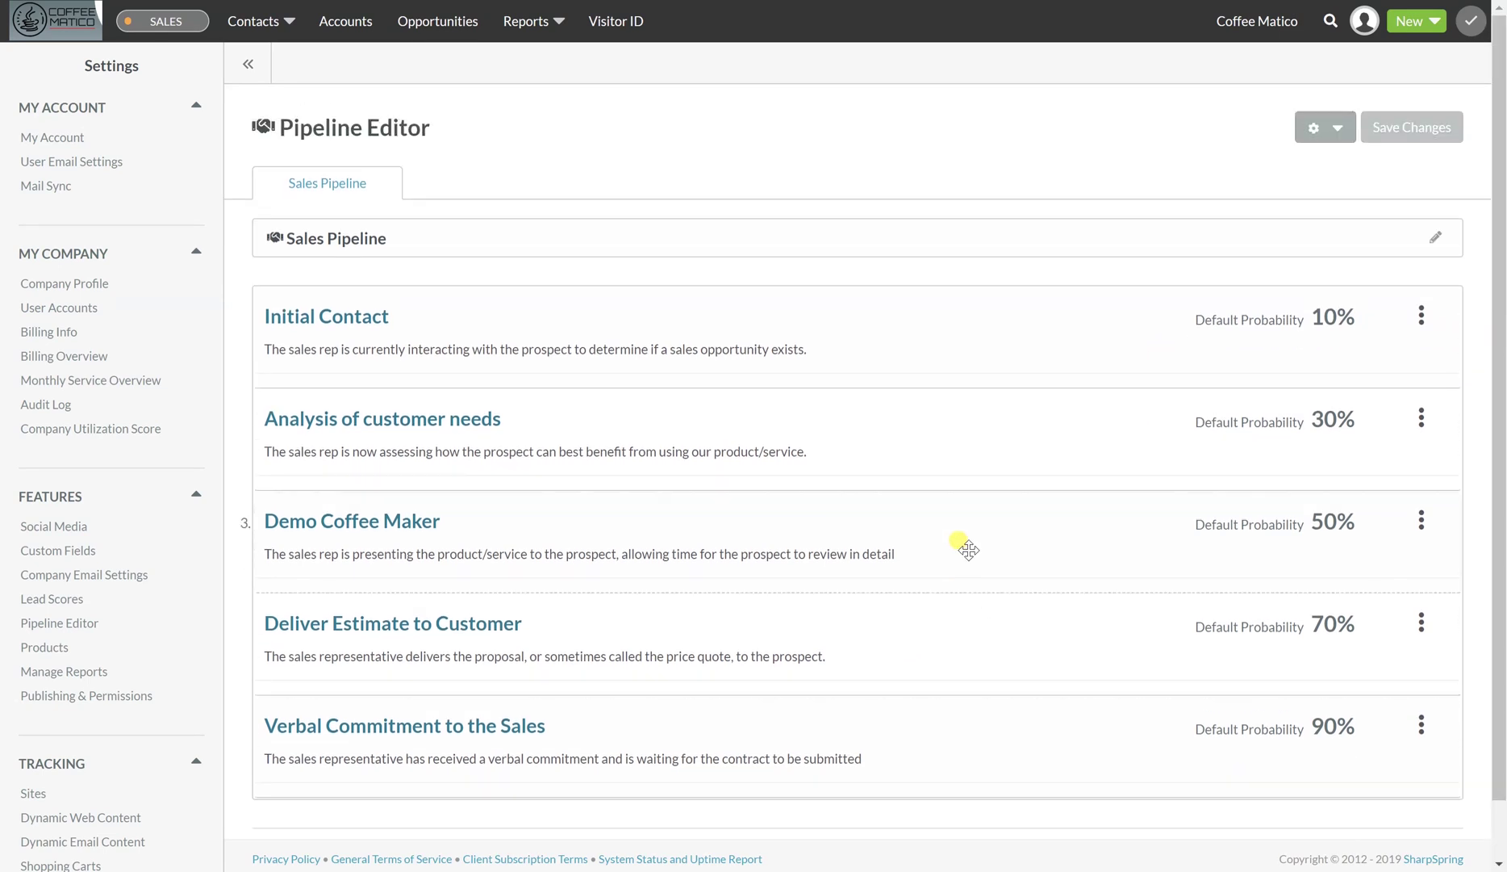
Open the Opportunities pipeline and choose Hide Empty Stages.
{"action": "left_click", "coordinate": [434, 24]}
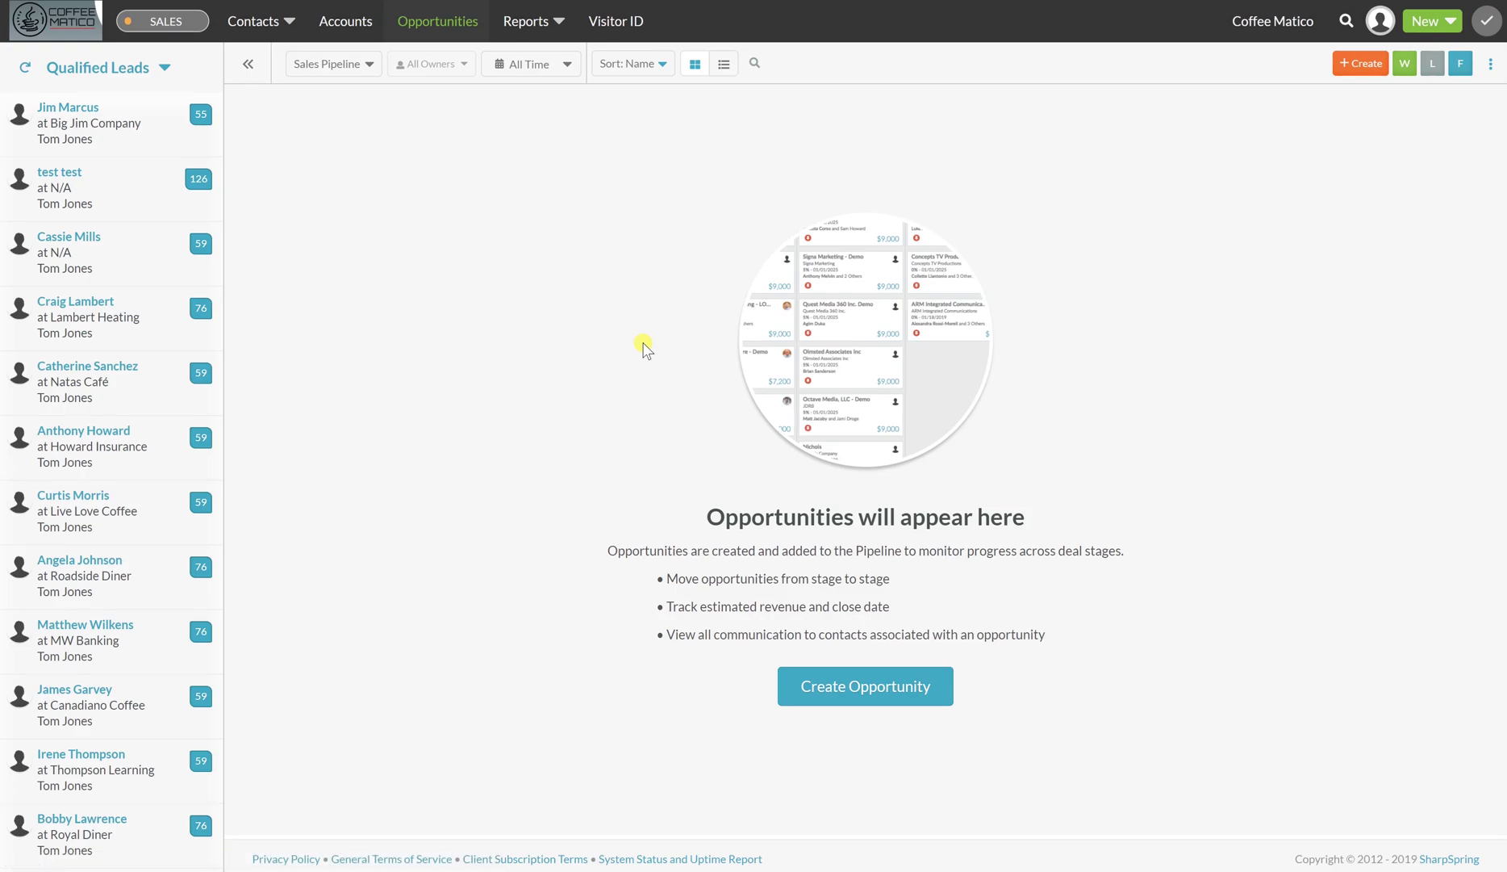
{"action": "left_click", "coordinate": [1490, 64]}
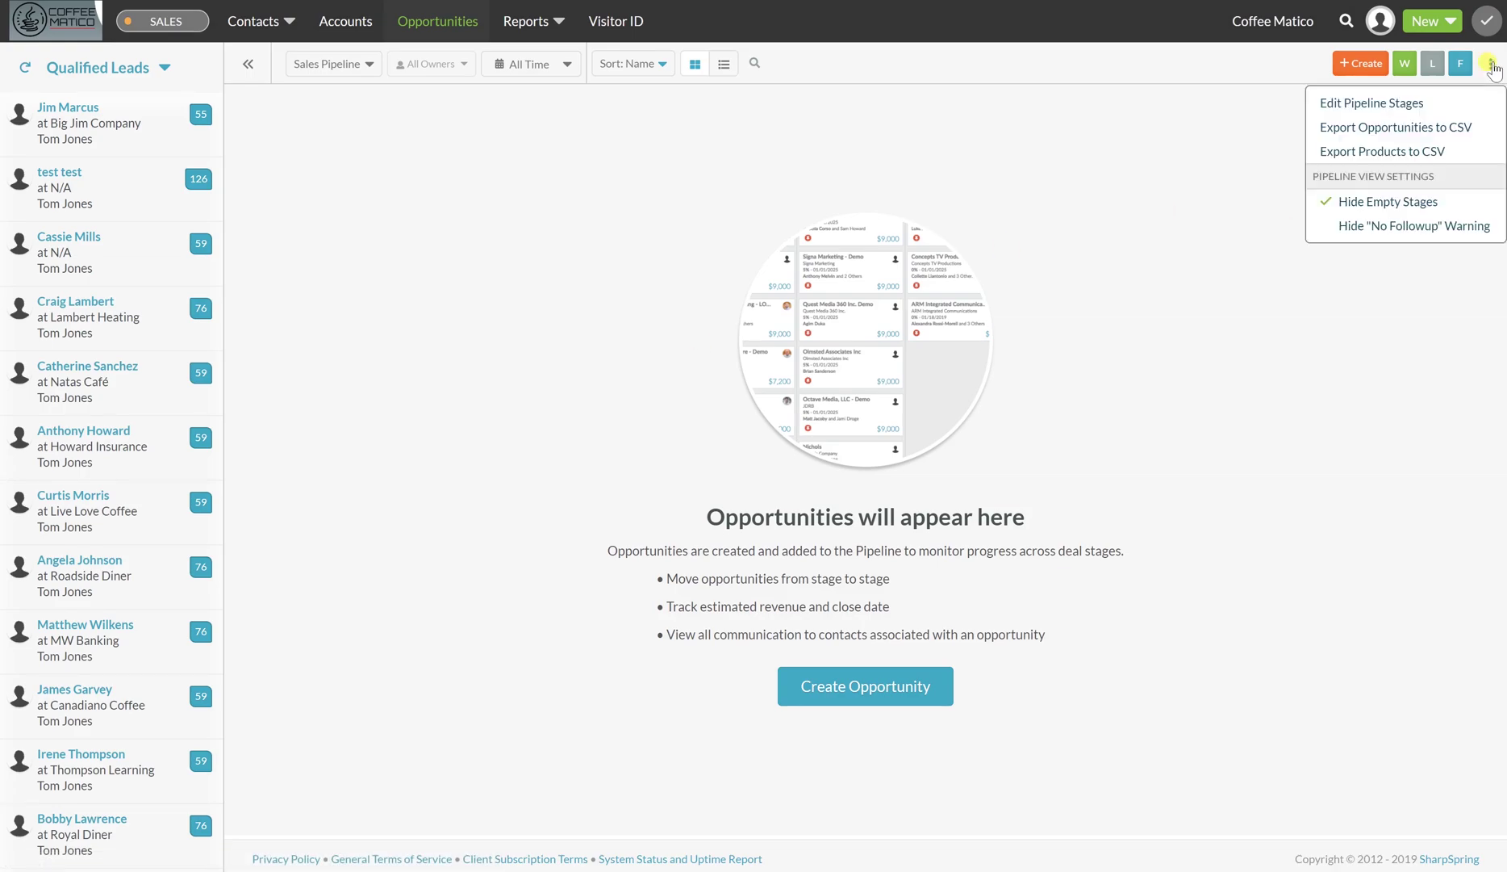
{"action": "left_click", "coordinate": [1383, 208]}
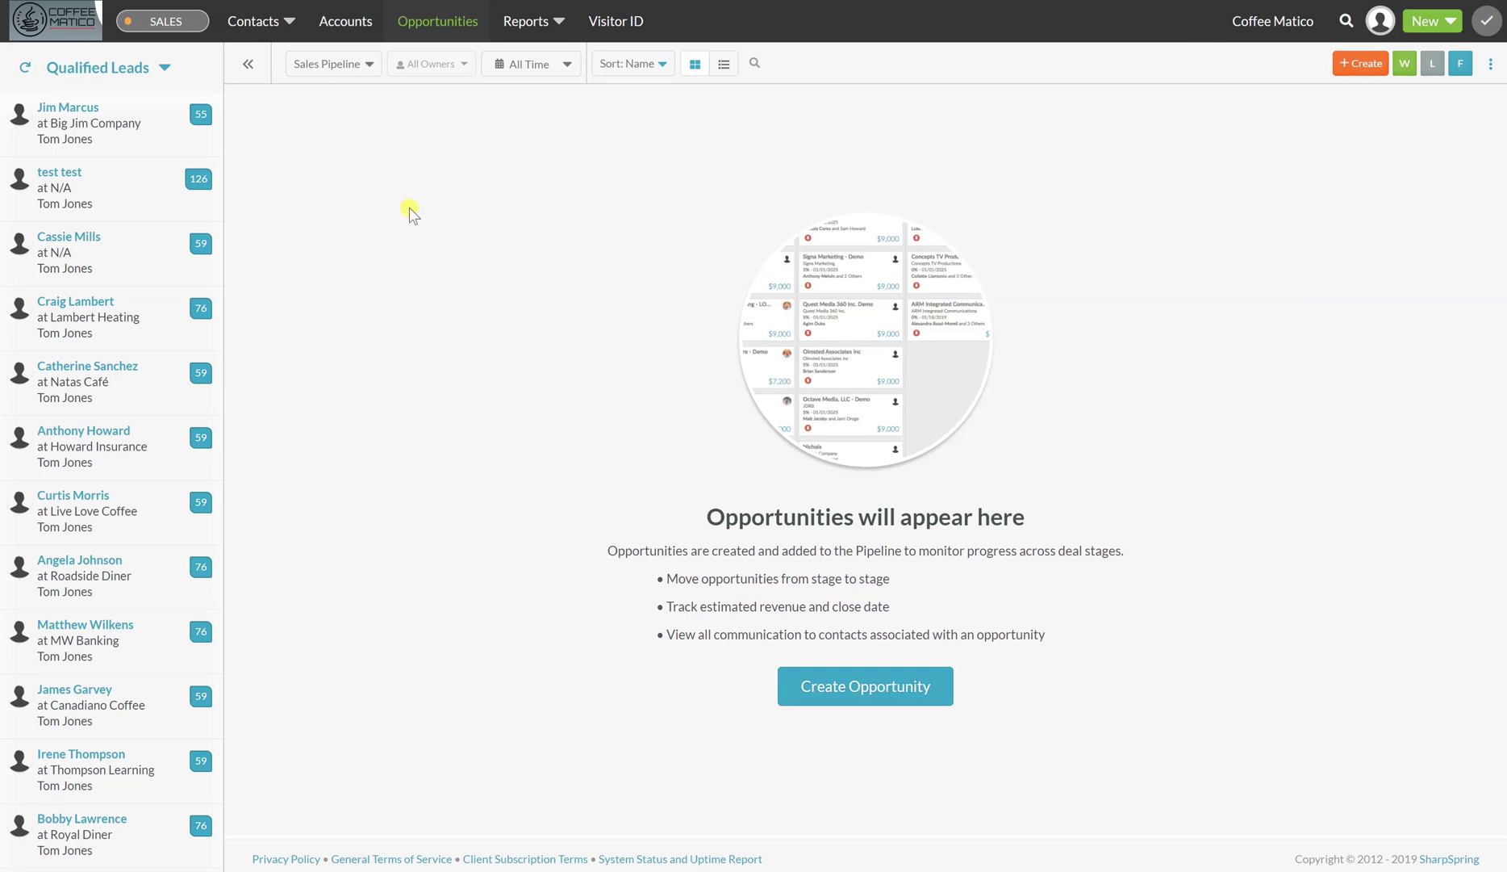
{"action": "mouse_move", "coordinate": [83, 135]}
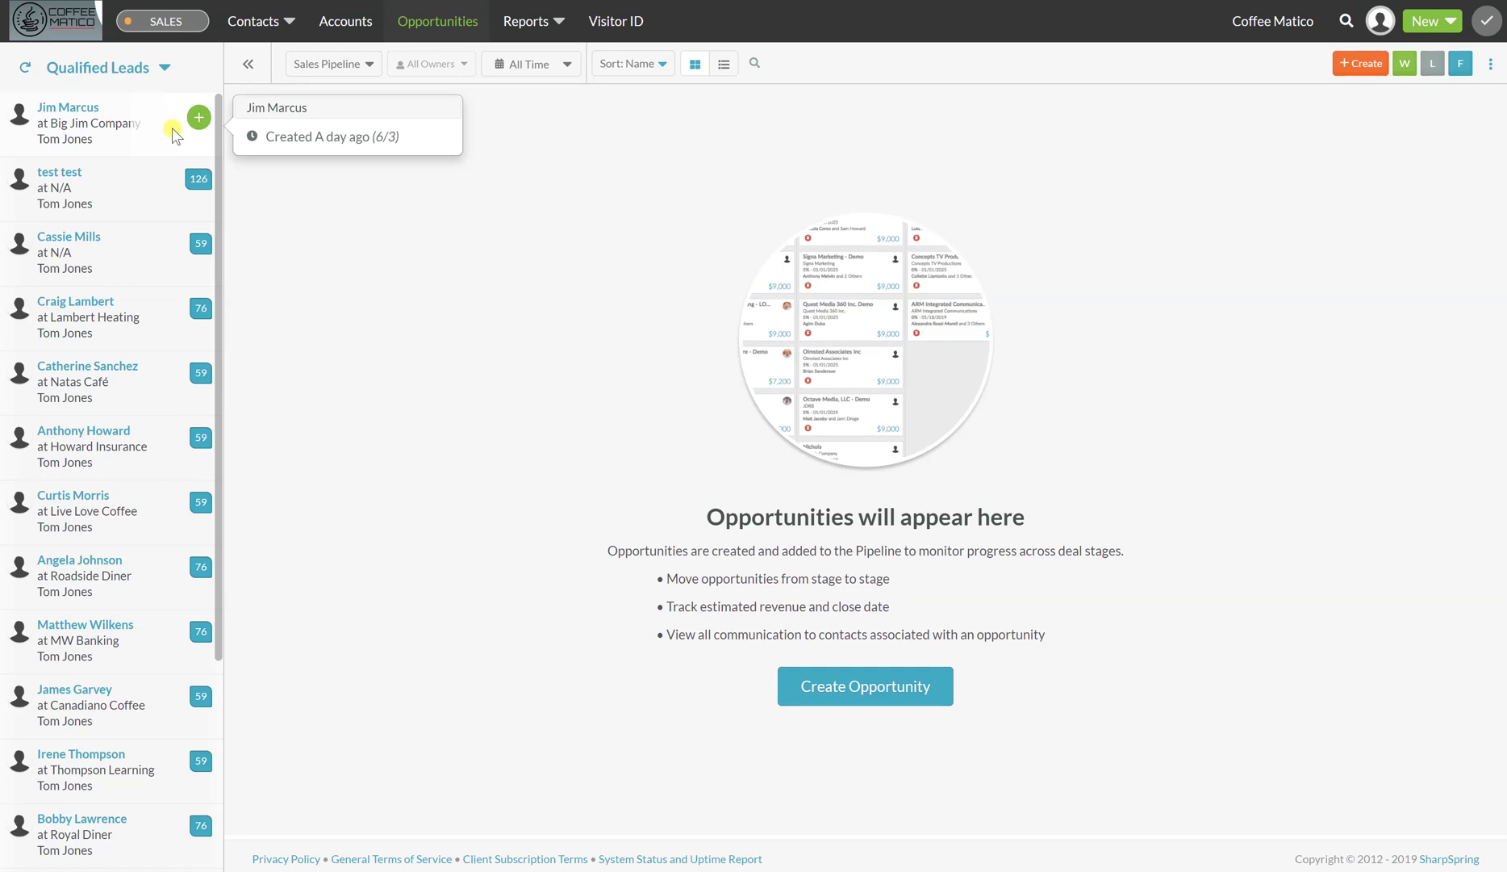
Create a $200 opportunity from the first qualified lead, closing 06/30/2019 in Initial Contact, and save it.
{"action": "left_click", "coordinate": [200, 118]}
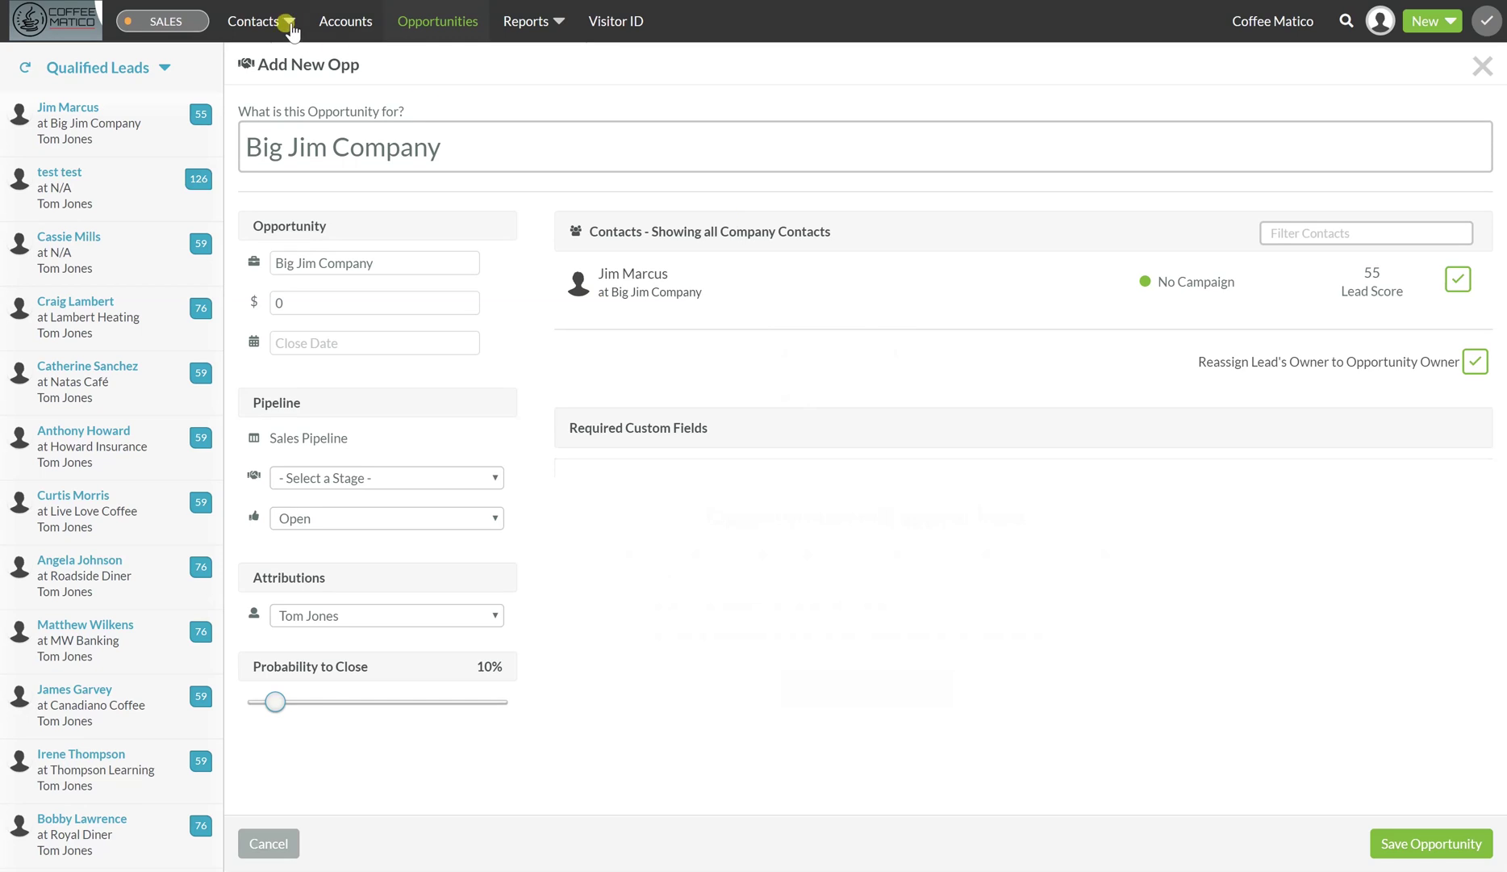
{"action": "mouse_move", "coordinate": [266, 18]}
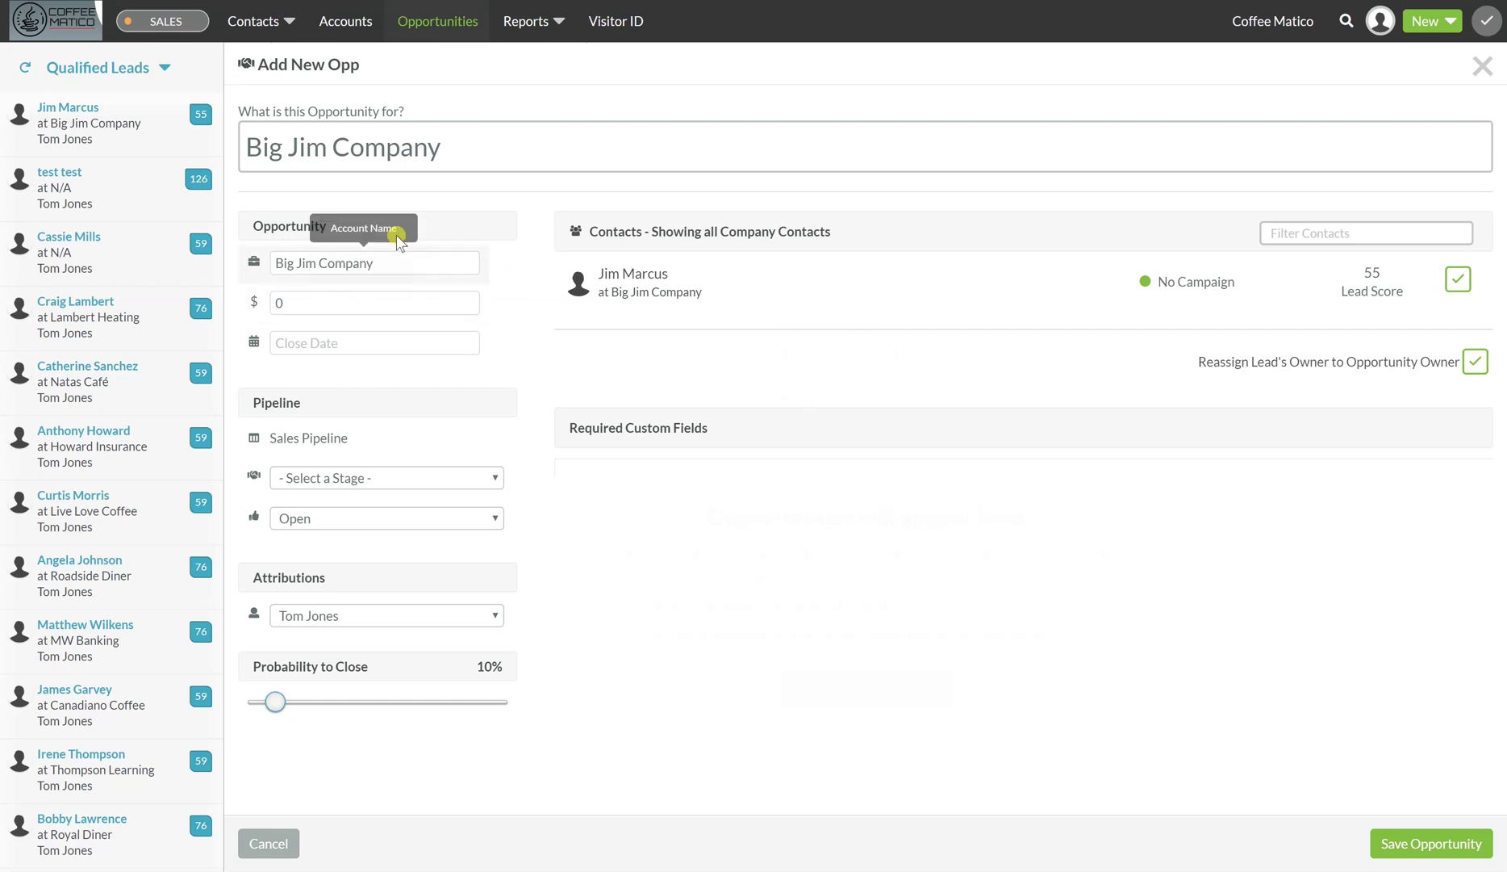
{"action": "left_click", "coordinate": [296, 303]}
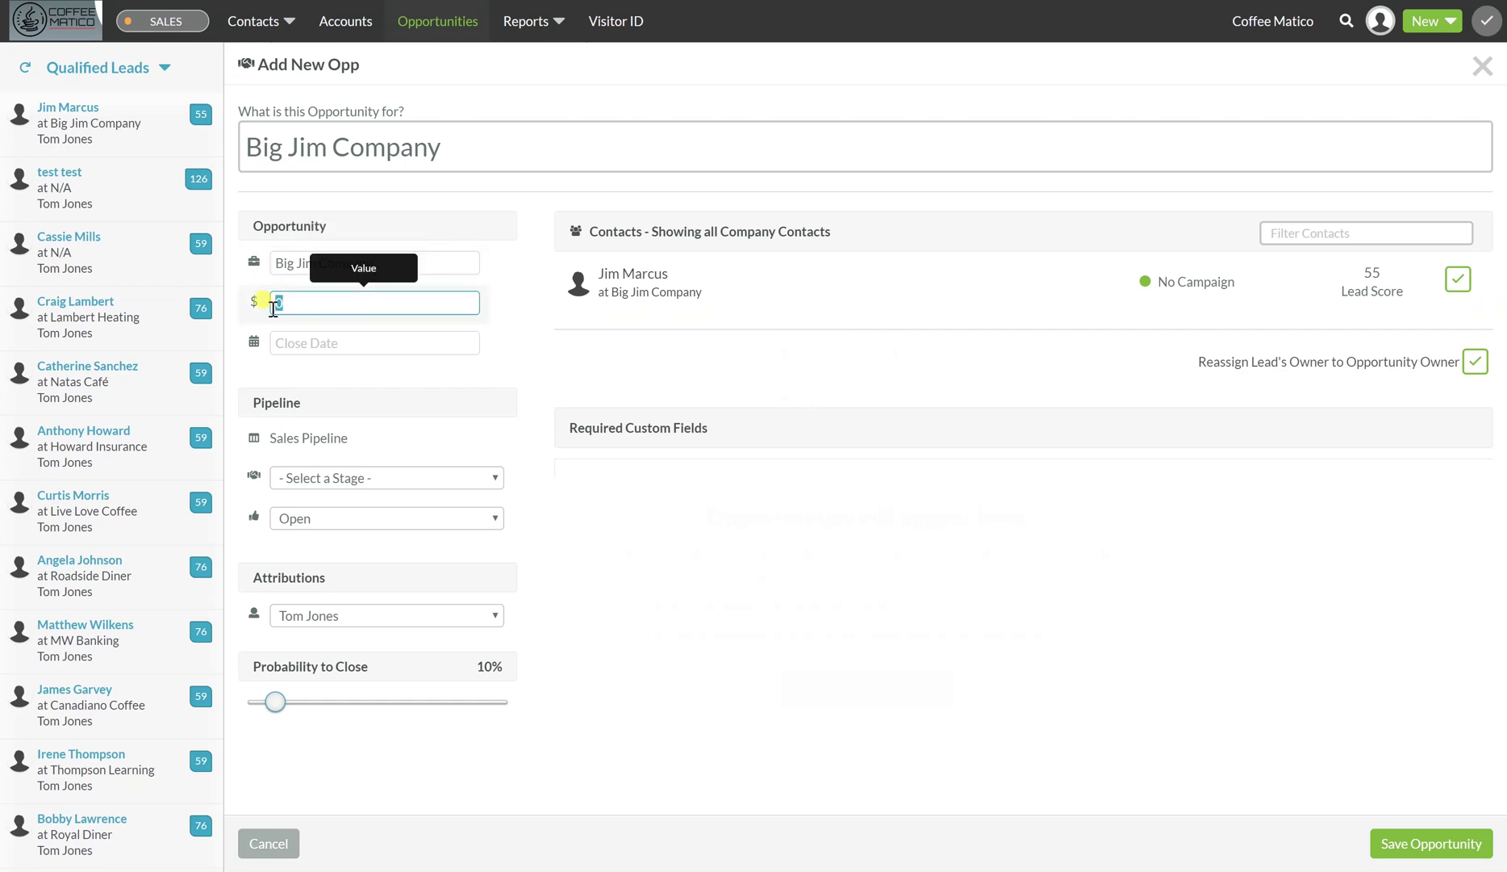
{"action": "type", "text": "200"}
{"action": "left_click", "coordinate": [283, 344]}
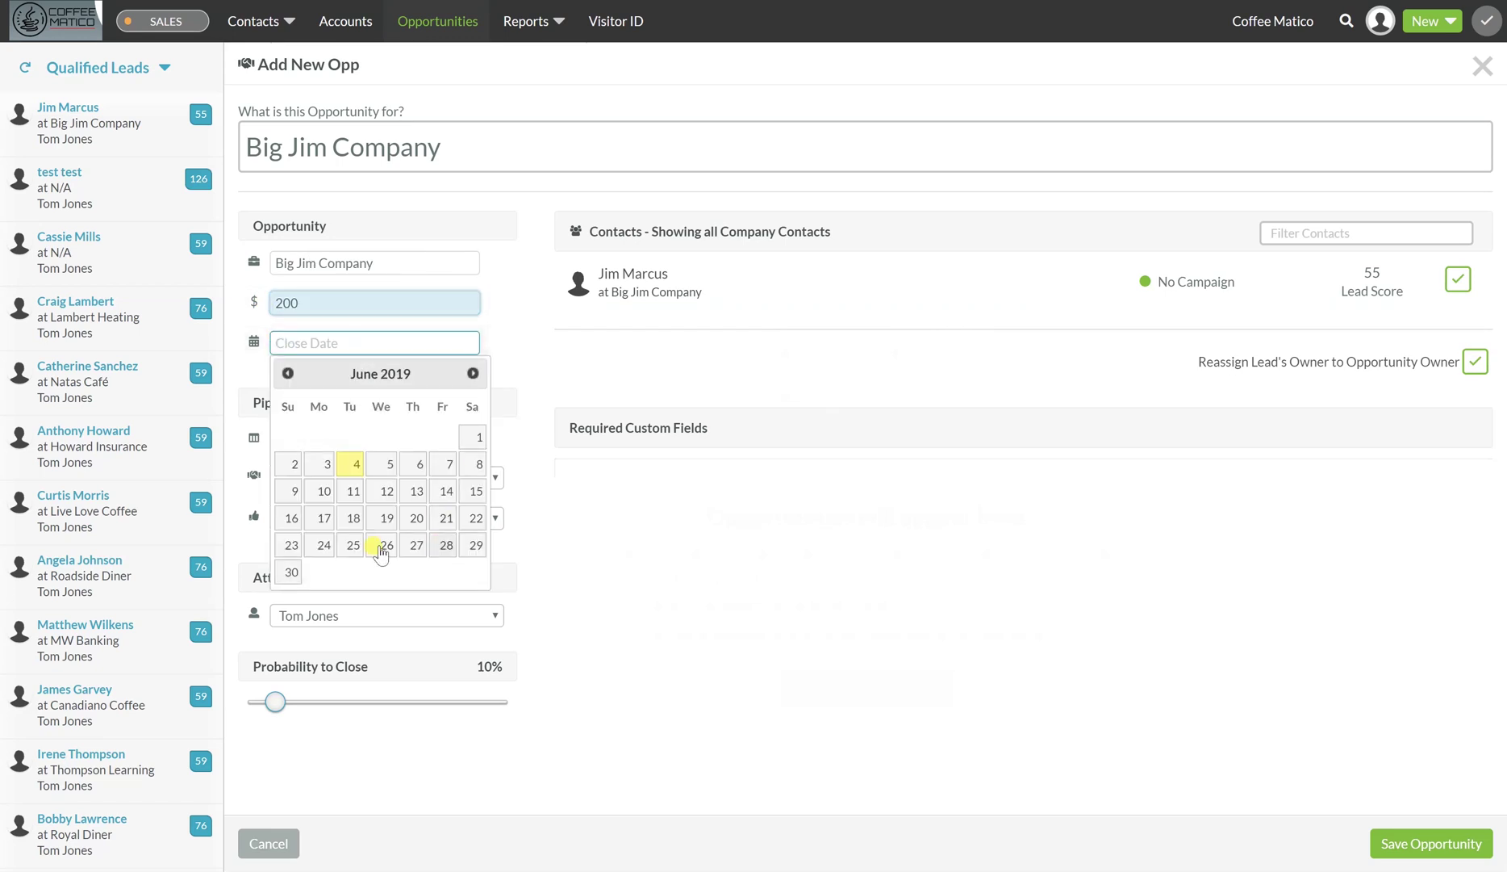
{"action": "left_click", "coordinate": [289, 571]}
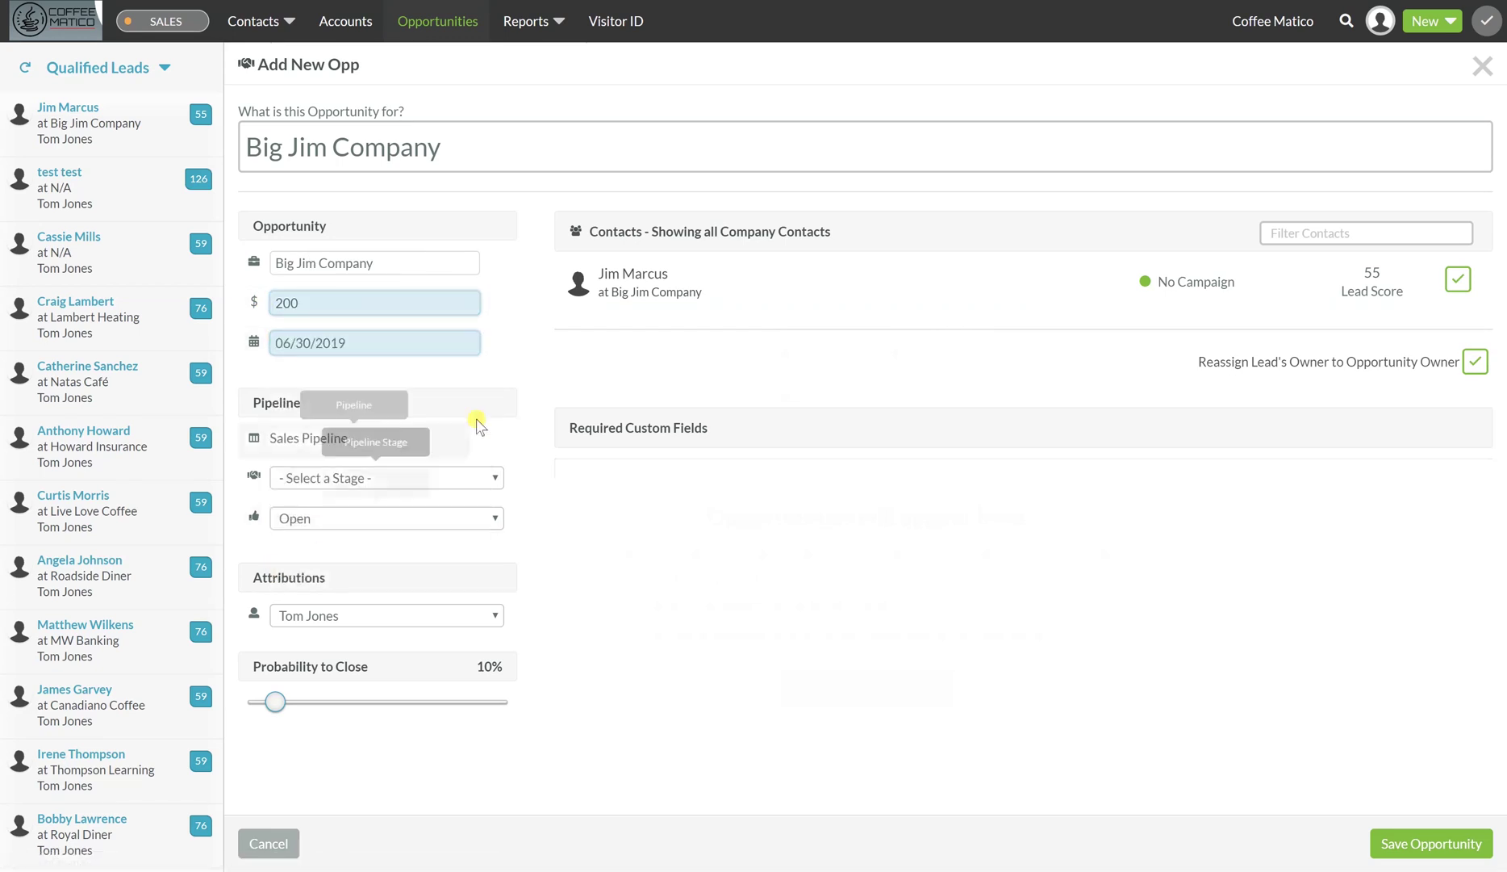
{"action": "left_click", "coordinate": [468, 478]}
{"action": "left_click", "coordinate": [427, 556]}
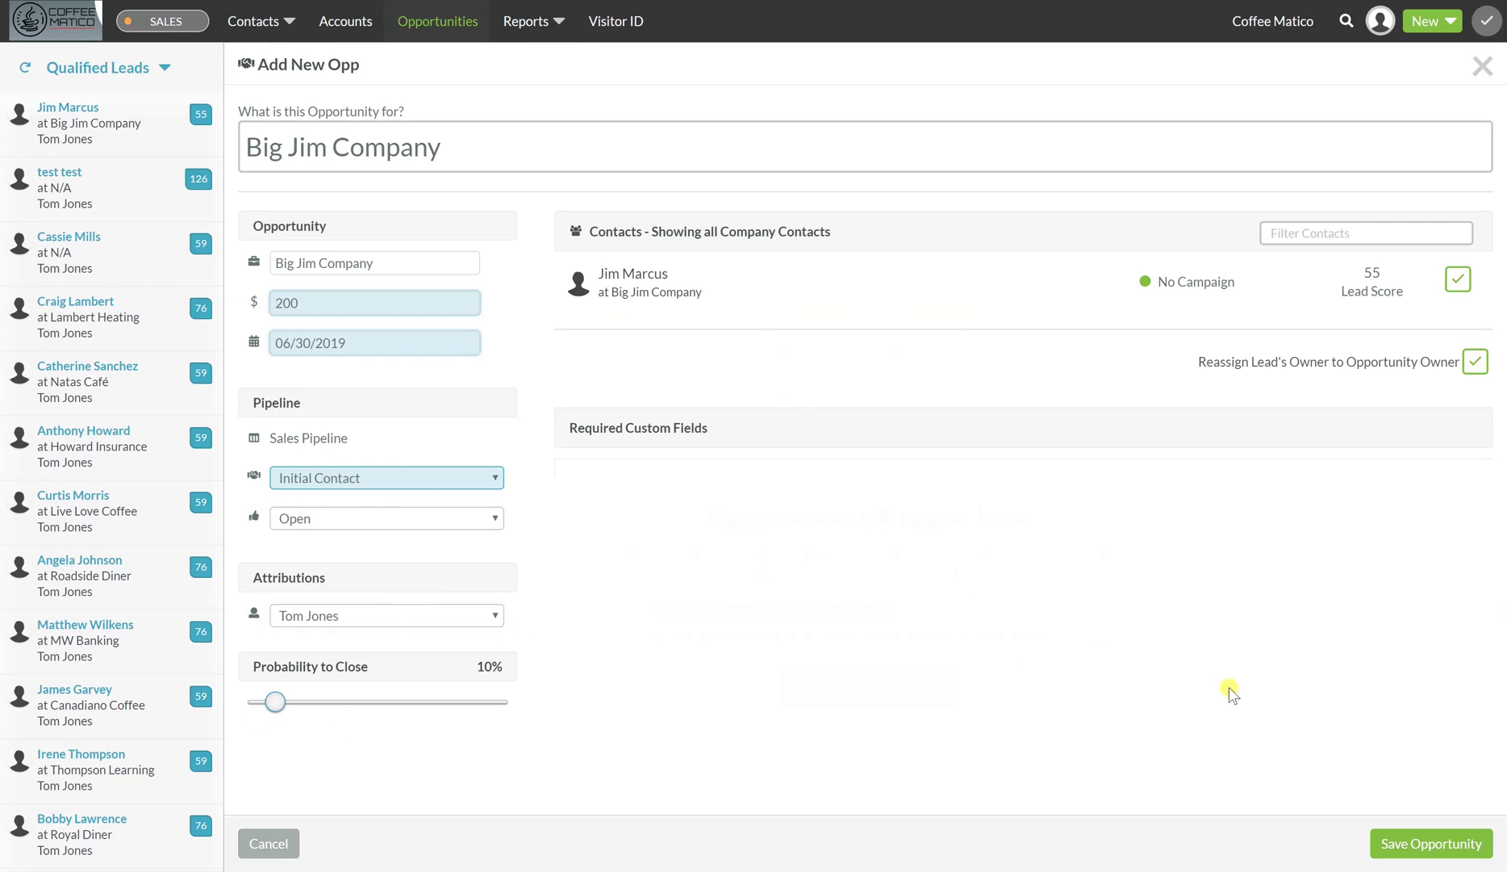
{"action": "left_click", "coordinate": [1424, 843]}
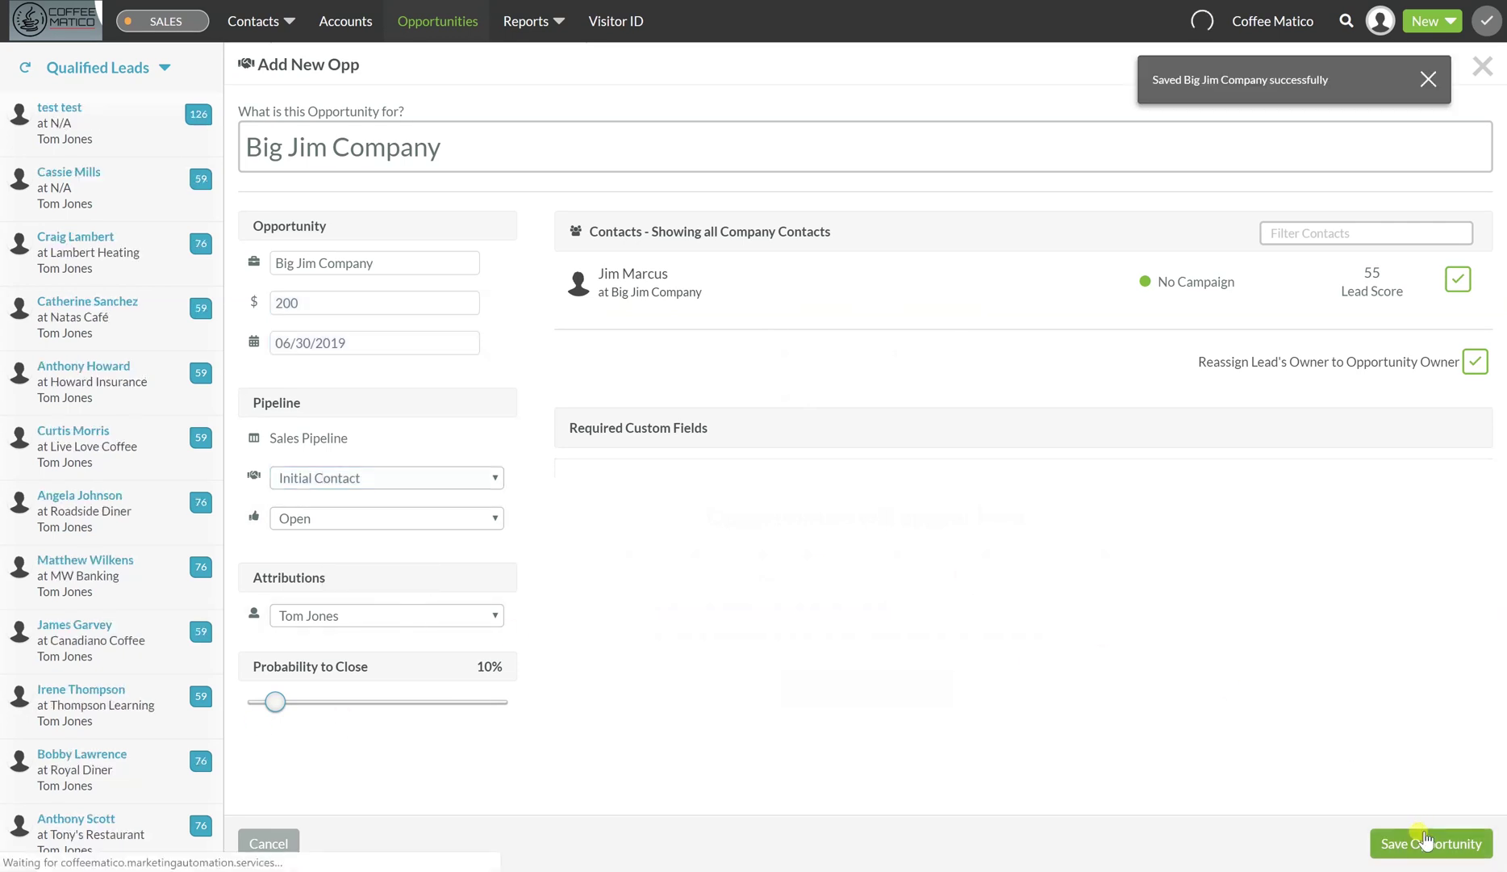
Move the Big Jim Company deal stage by stage to Verbal Commitment to the Sales at 90%.
{"action": "left_click", "coordinate": [426, 29]}
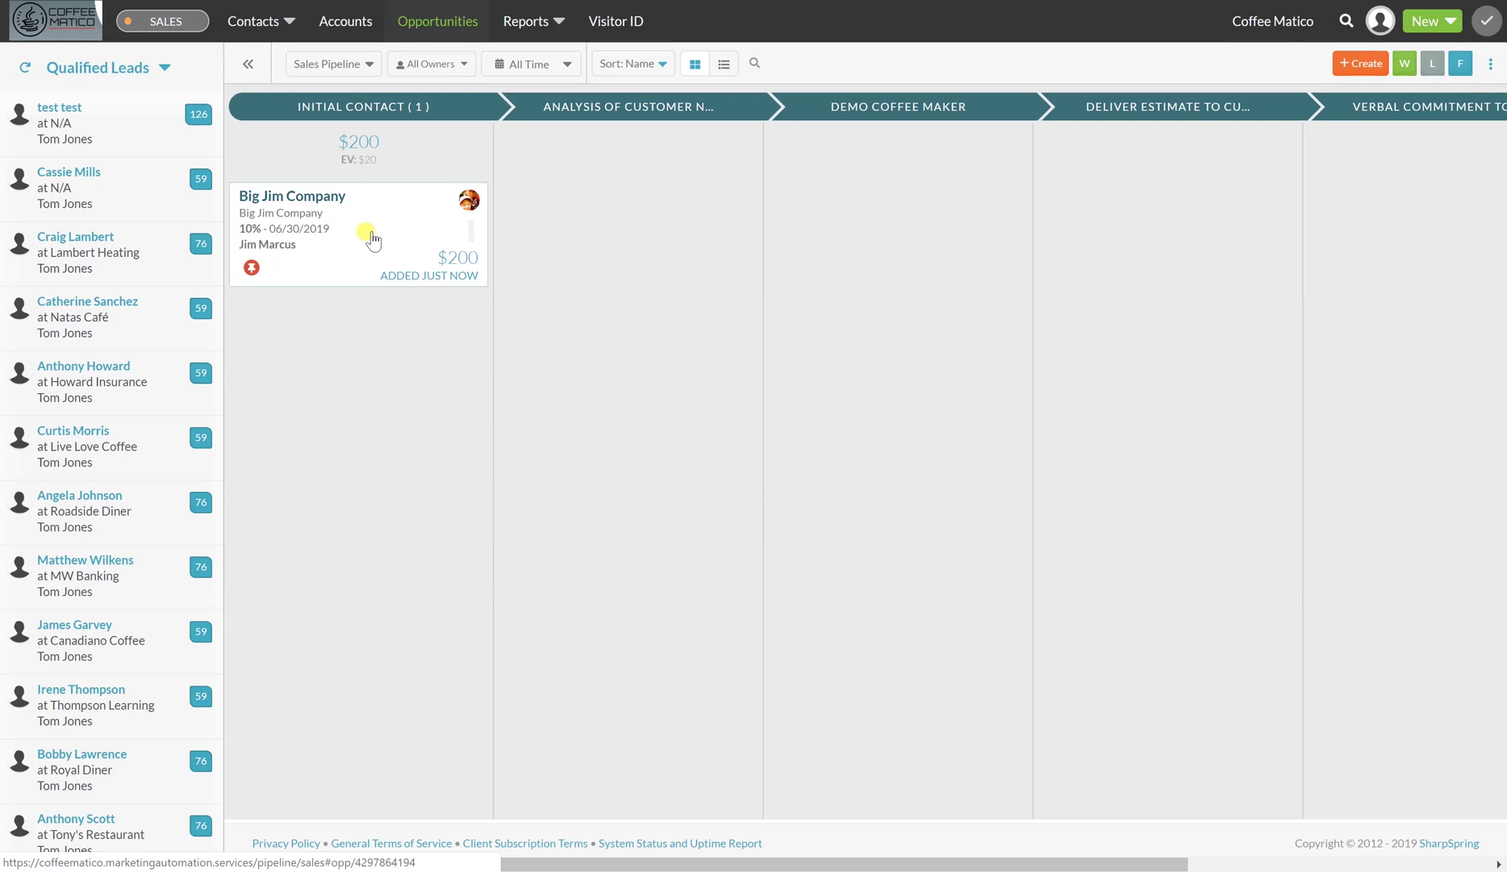
{"action": "left_click_drag", "start_coordinate": [373, 240], "coordinate": [660, 200]}
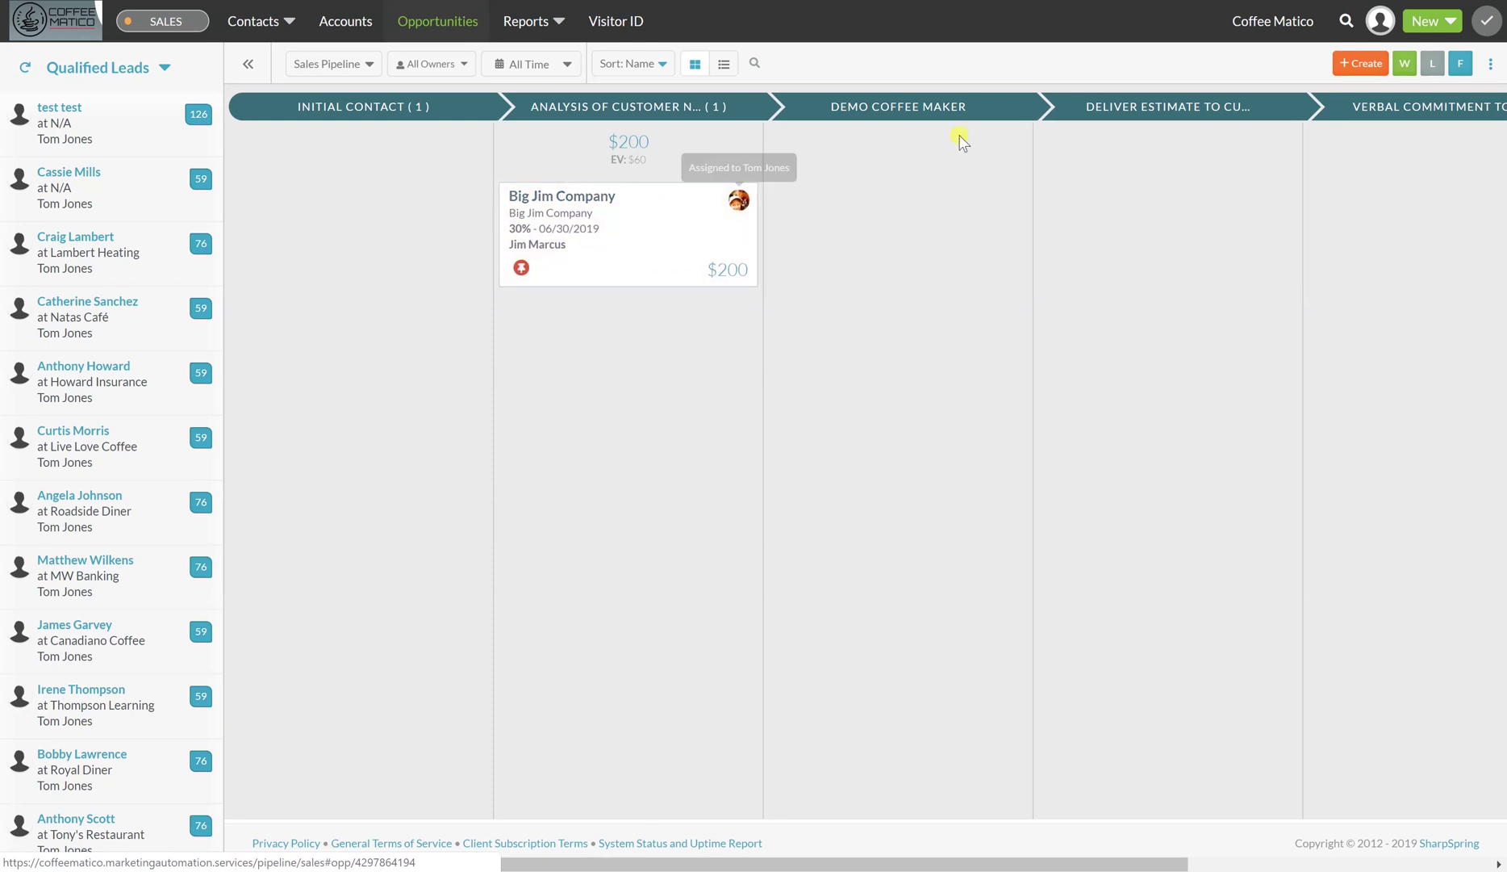
{"action": "left_click_drag", "start_coordinate": [743, 226], "coordinate": [918, 228]}
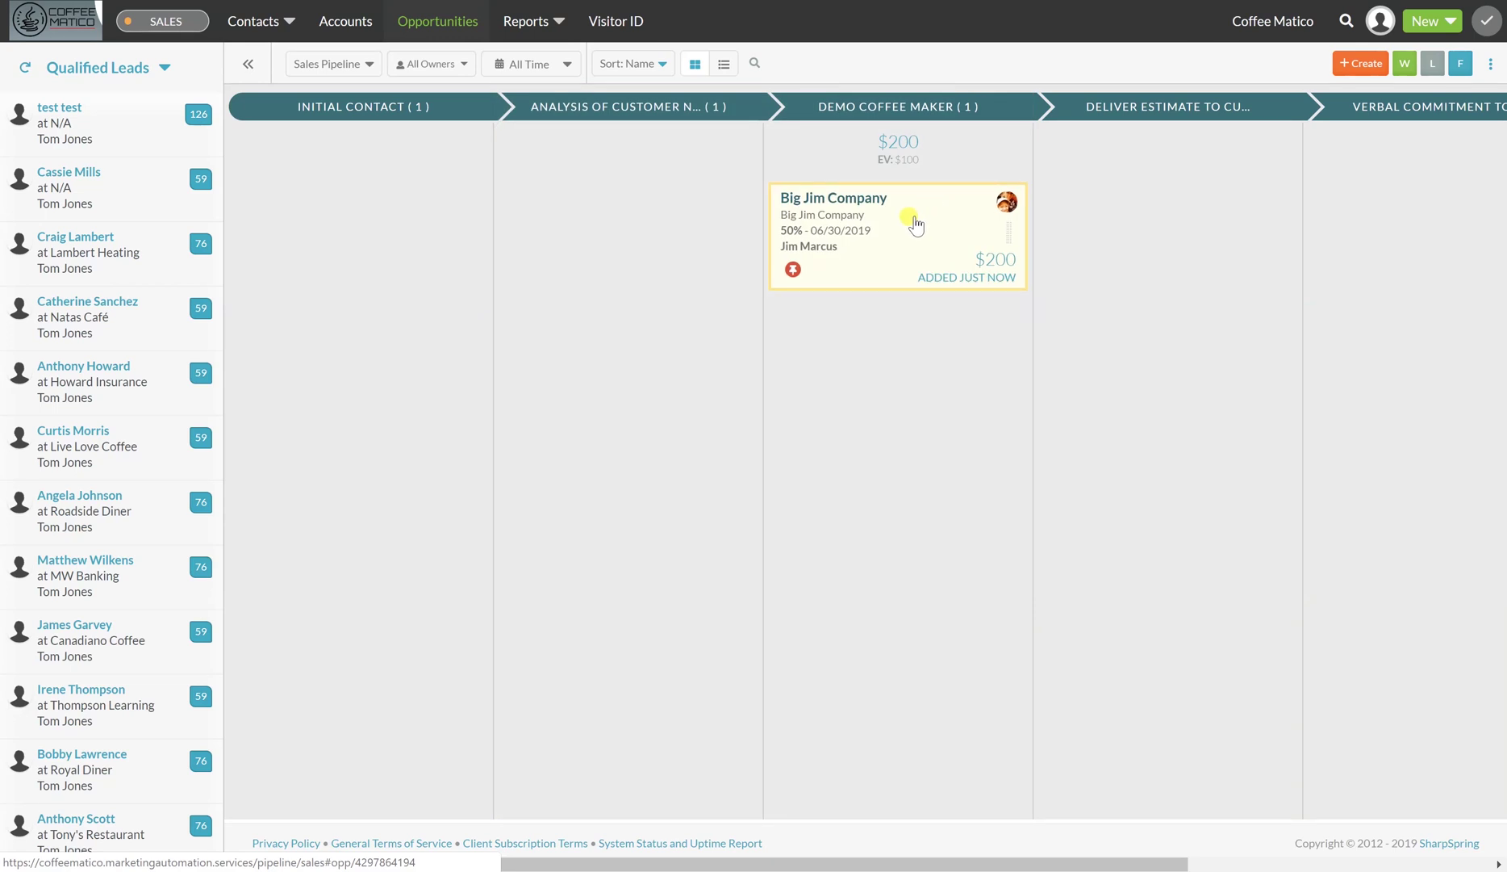
{"action": "left_click_drag", "start_coordinate": [1019, 266], "coordinate": [1162, 205]}
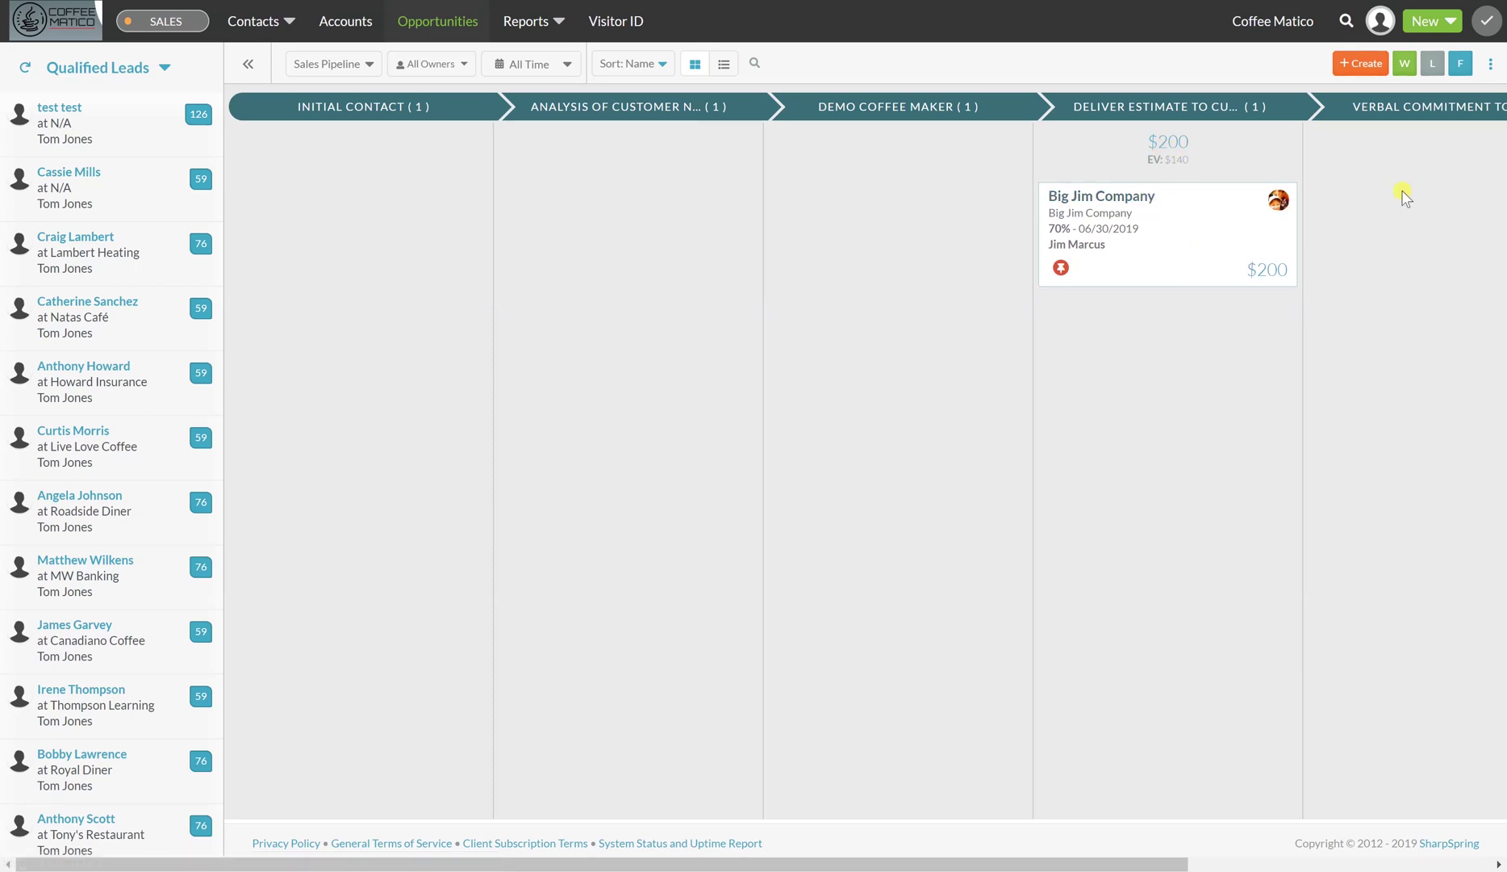
{"action": "left_click_drag", "start_coordinate": [1160, 258], "coordinate": [1407, 212]}
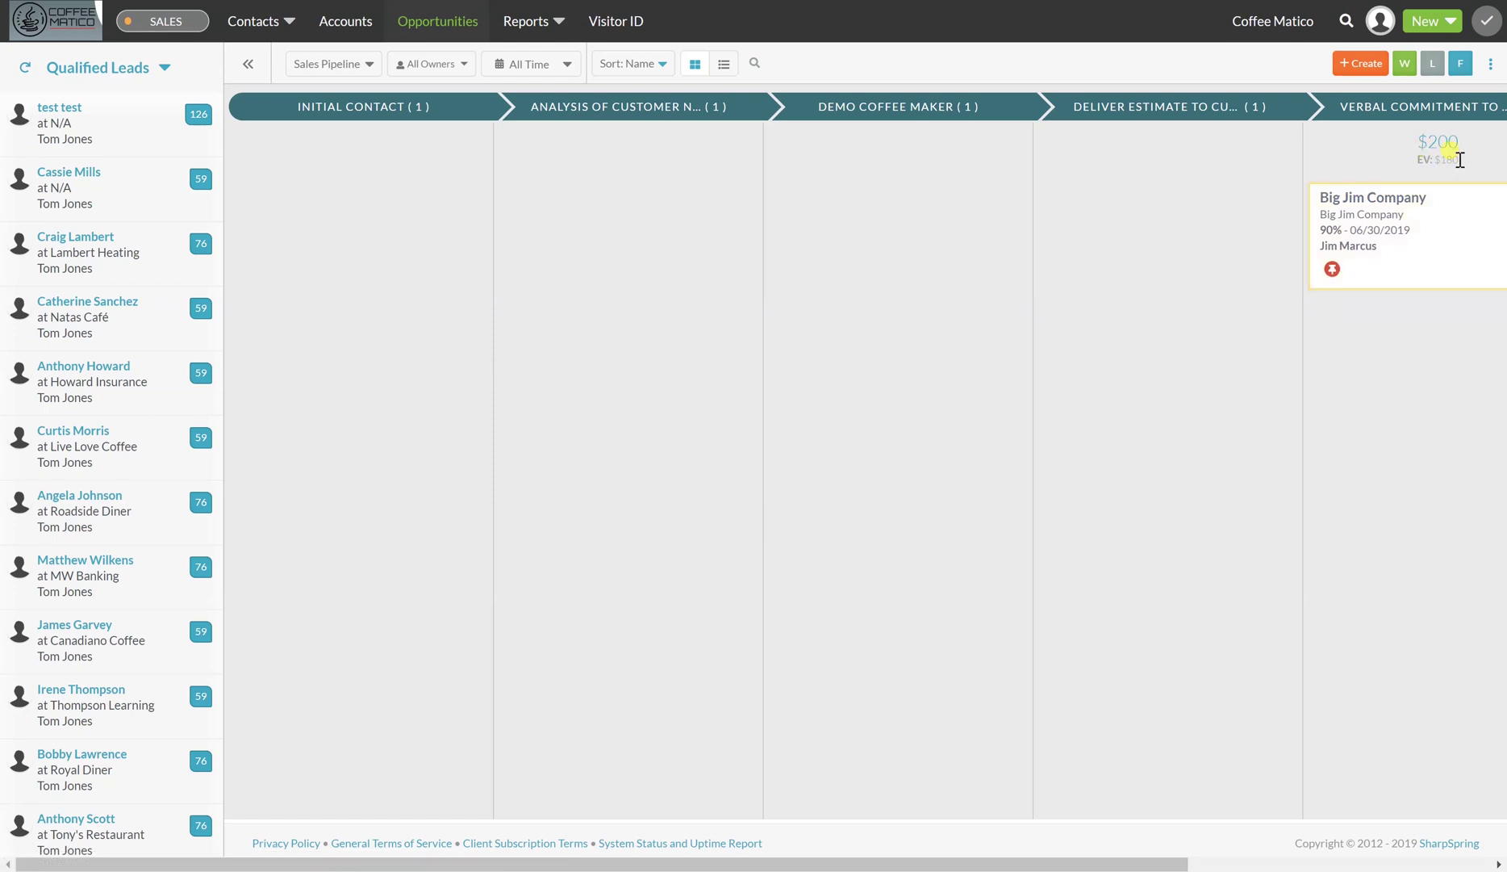
Save the Big Jim Company opportunity as Closed Won! for $200, then return to the pipeline board.
{"action": "left_click", "coordinate": [1452, 242]}
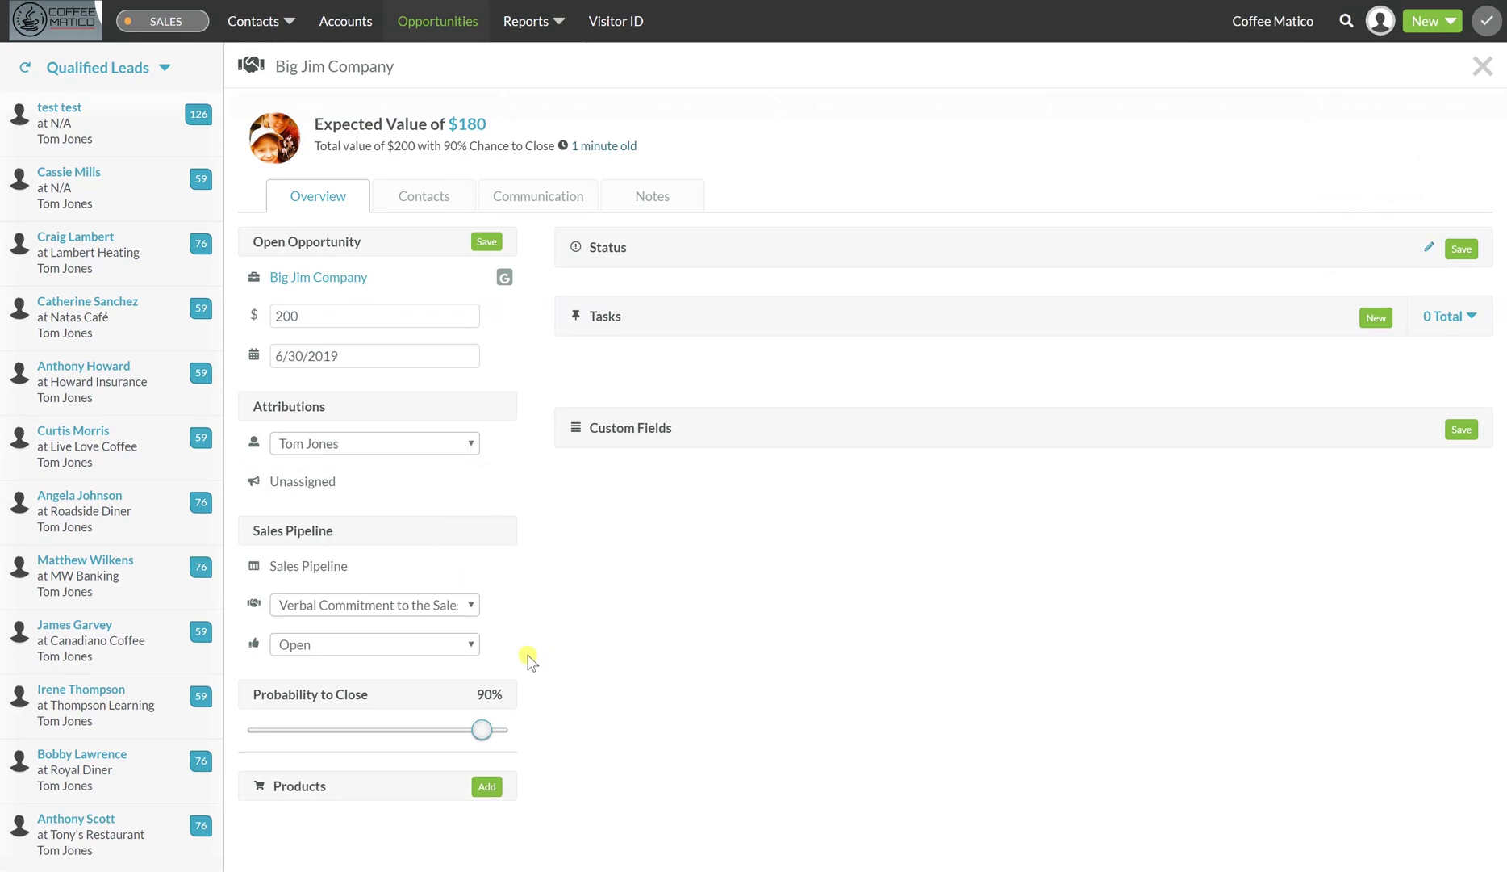
{"action": "left_click", "coordinate": [453, 606]}
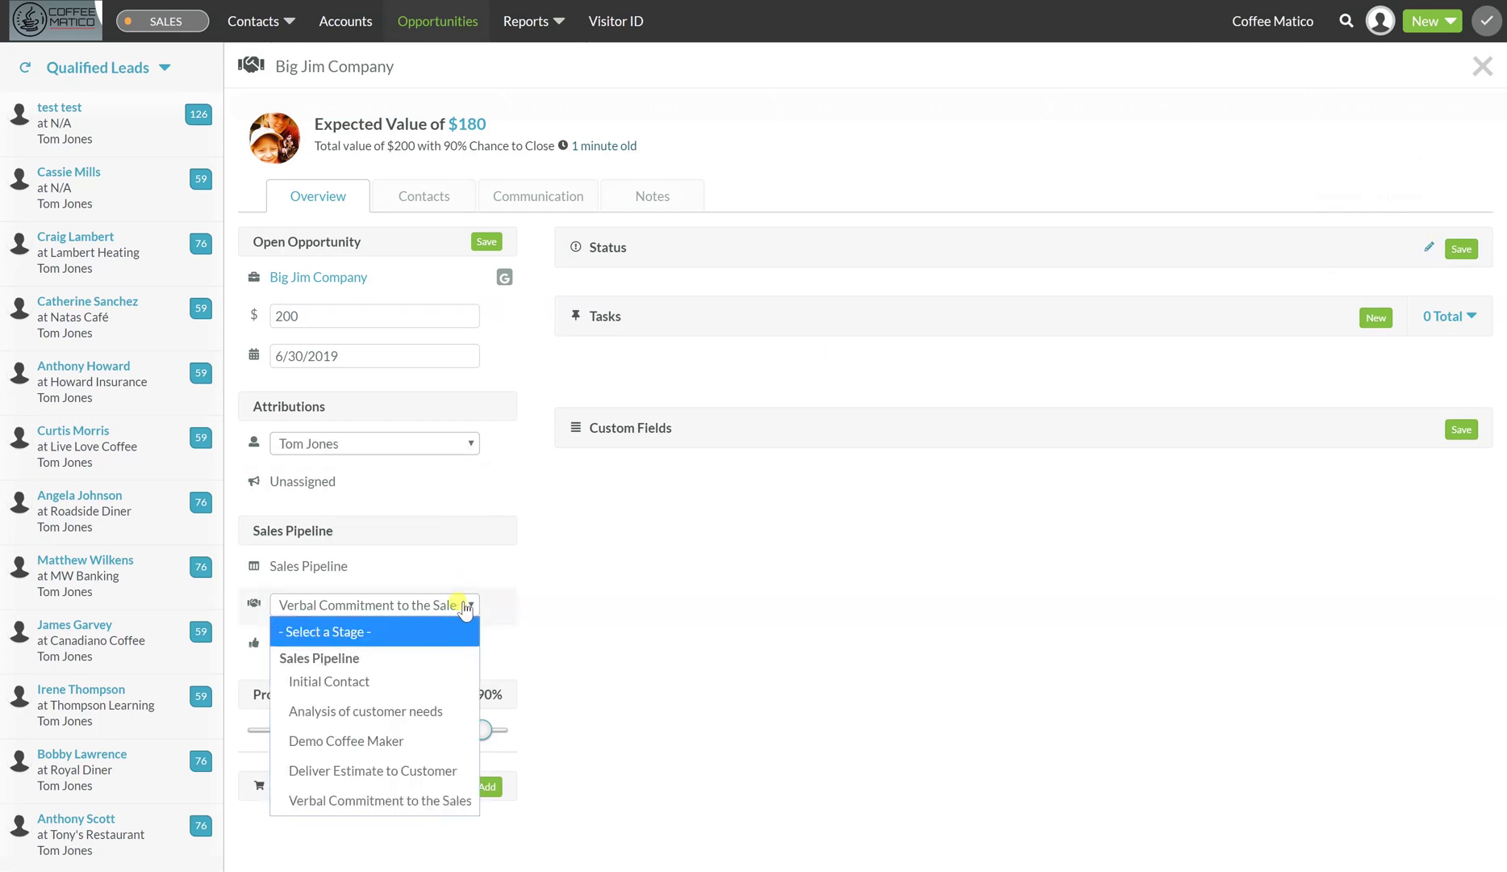
{"action": "left_click", "coordinate": [462, 604]}
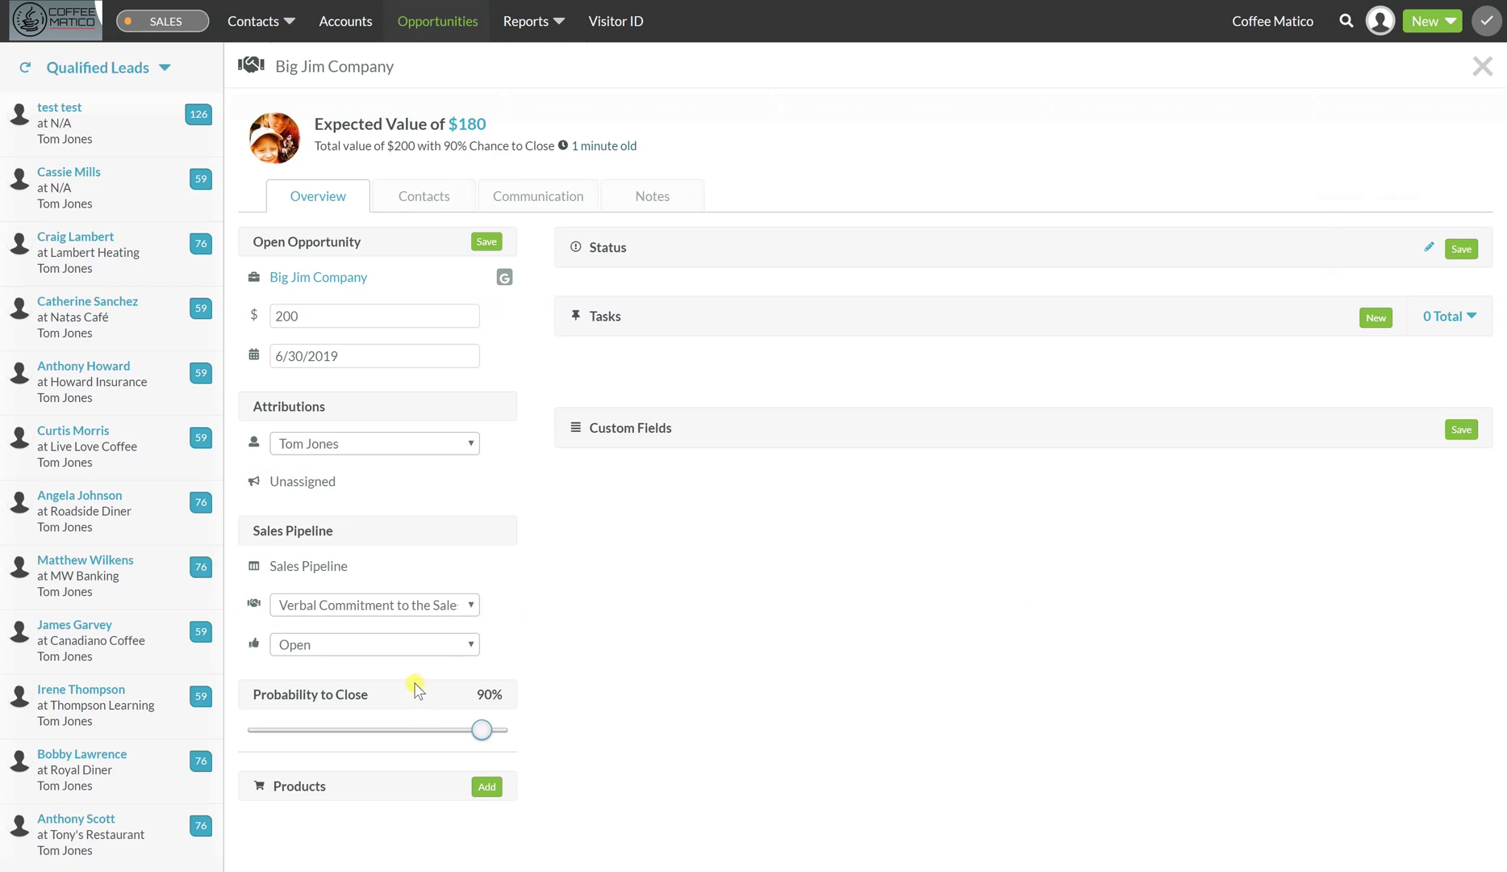
{"action": "left_click", "coordinate": [393, 646]}
{"action": "left_click", "coordinate": [307, 700]}
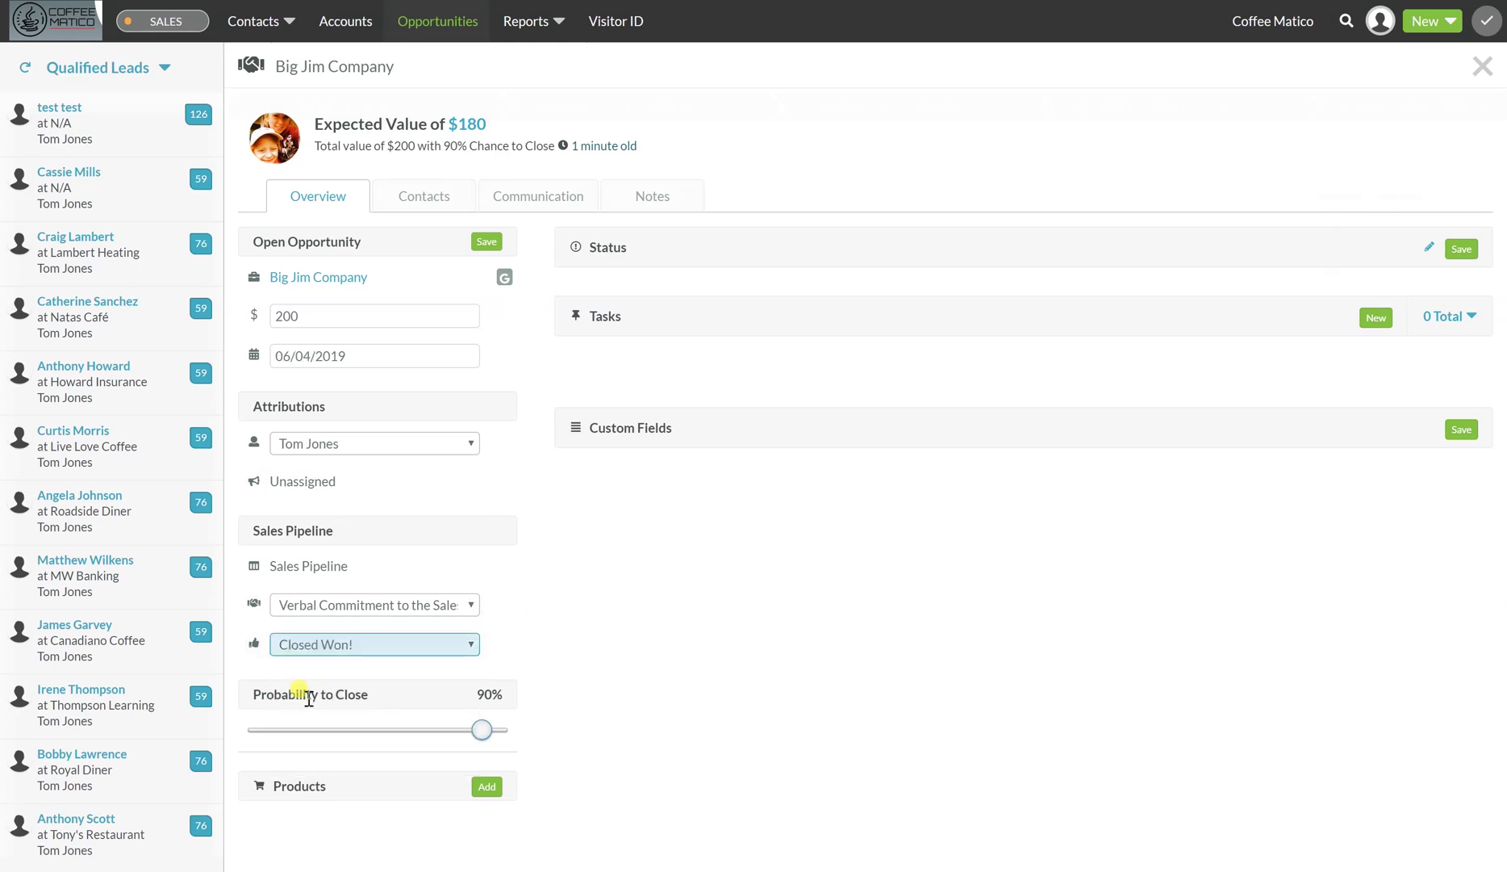
{"action": "left_click", "coordinate": [486, 242]}
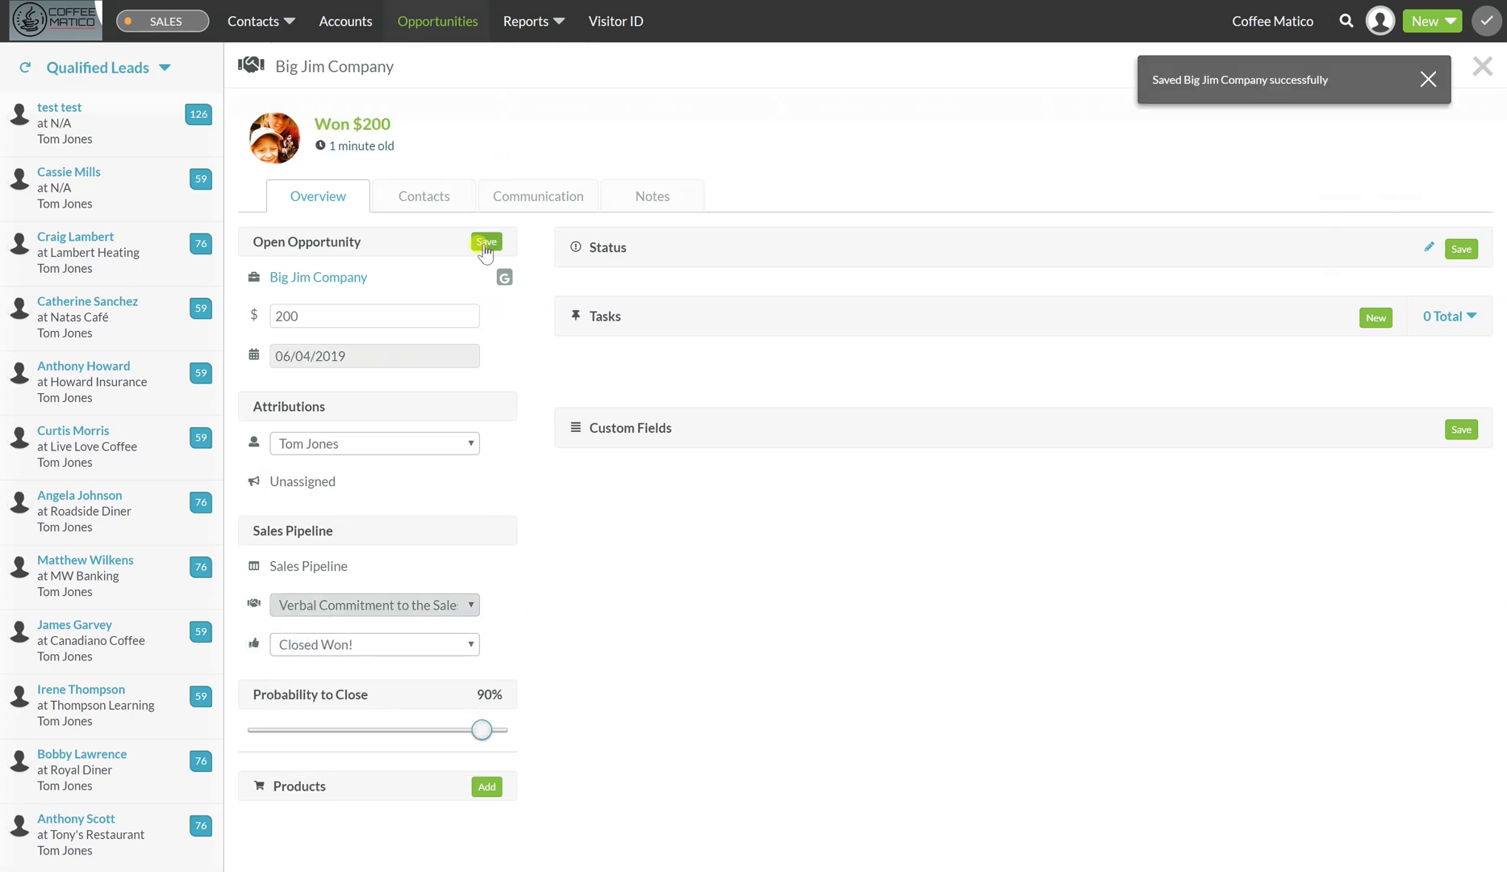
{"action": "left_click", "coordinate": [430, 19]}
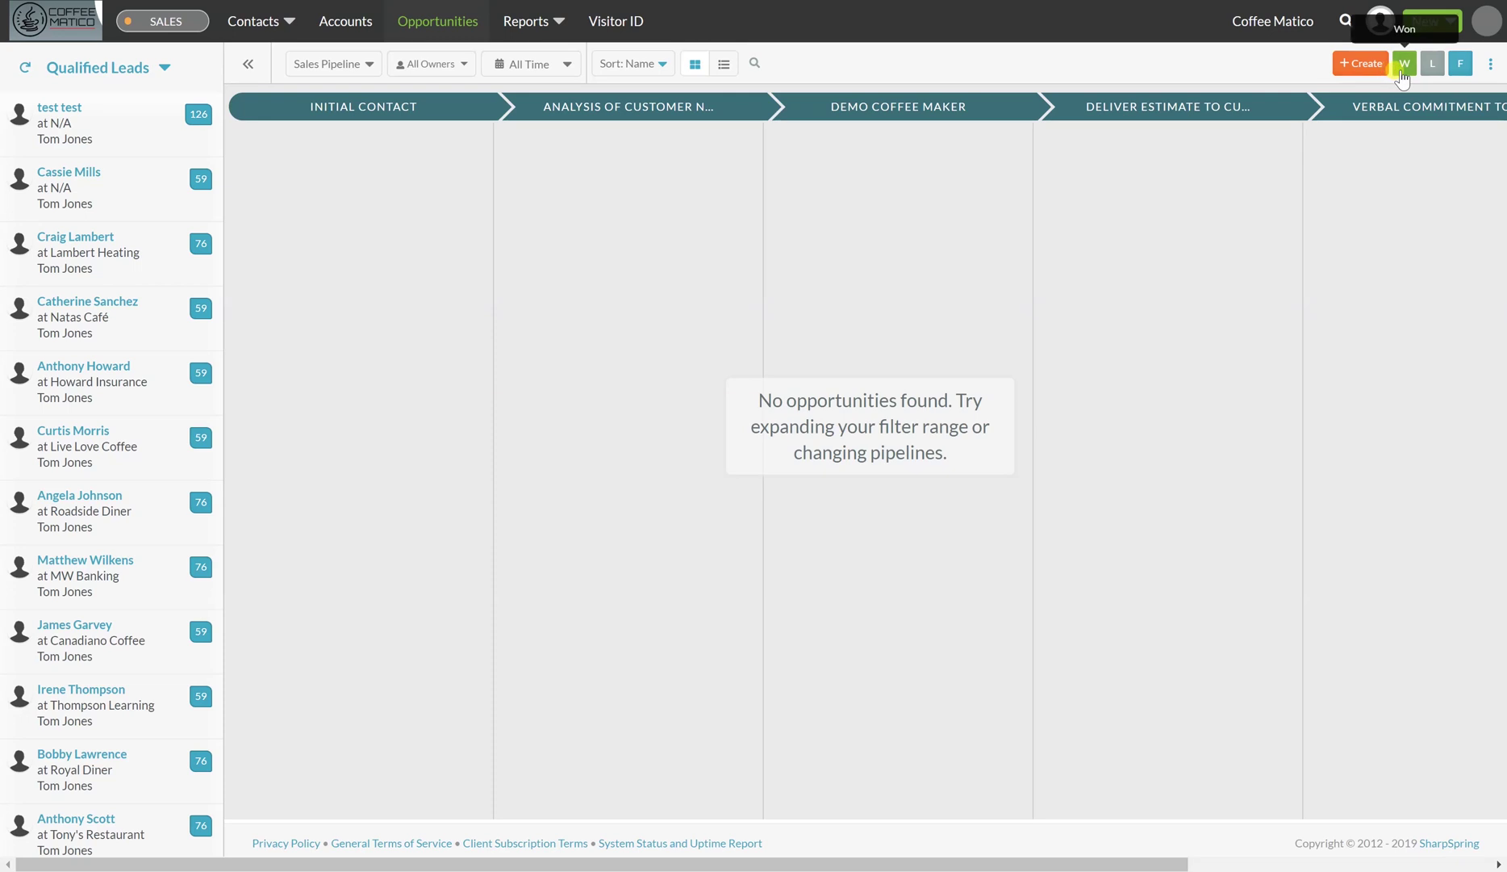
Show the Won and Lost columns and check the Sales Forecast: 1 won deal, $200.
{"action": "left_click", "coordinate": [1403, 69]}
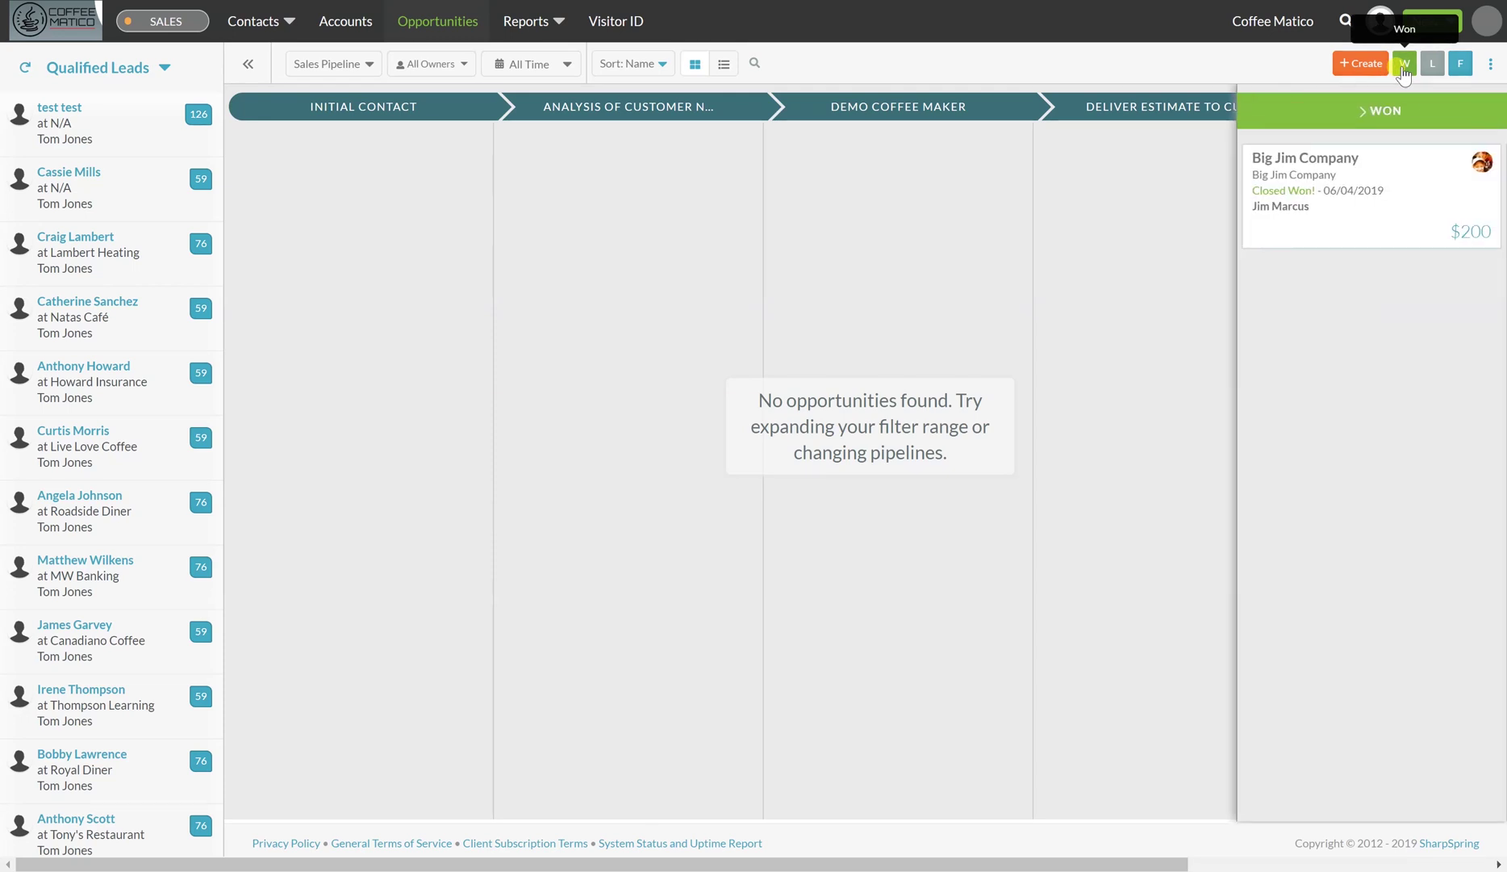
{"action": "left_click", "coordinate": [1433, 64]}
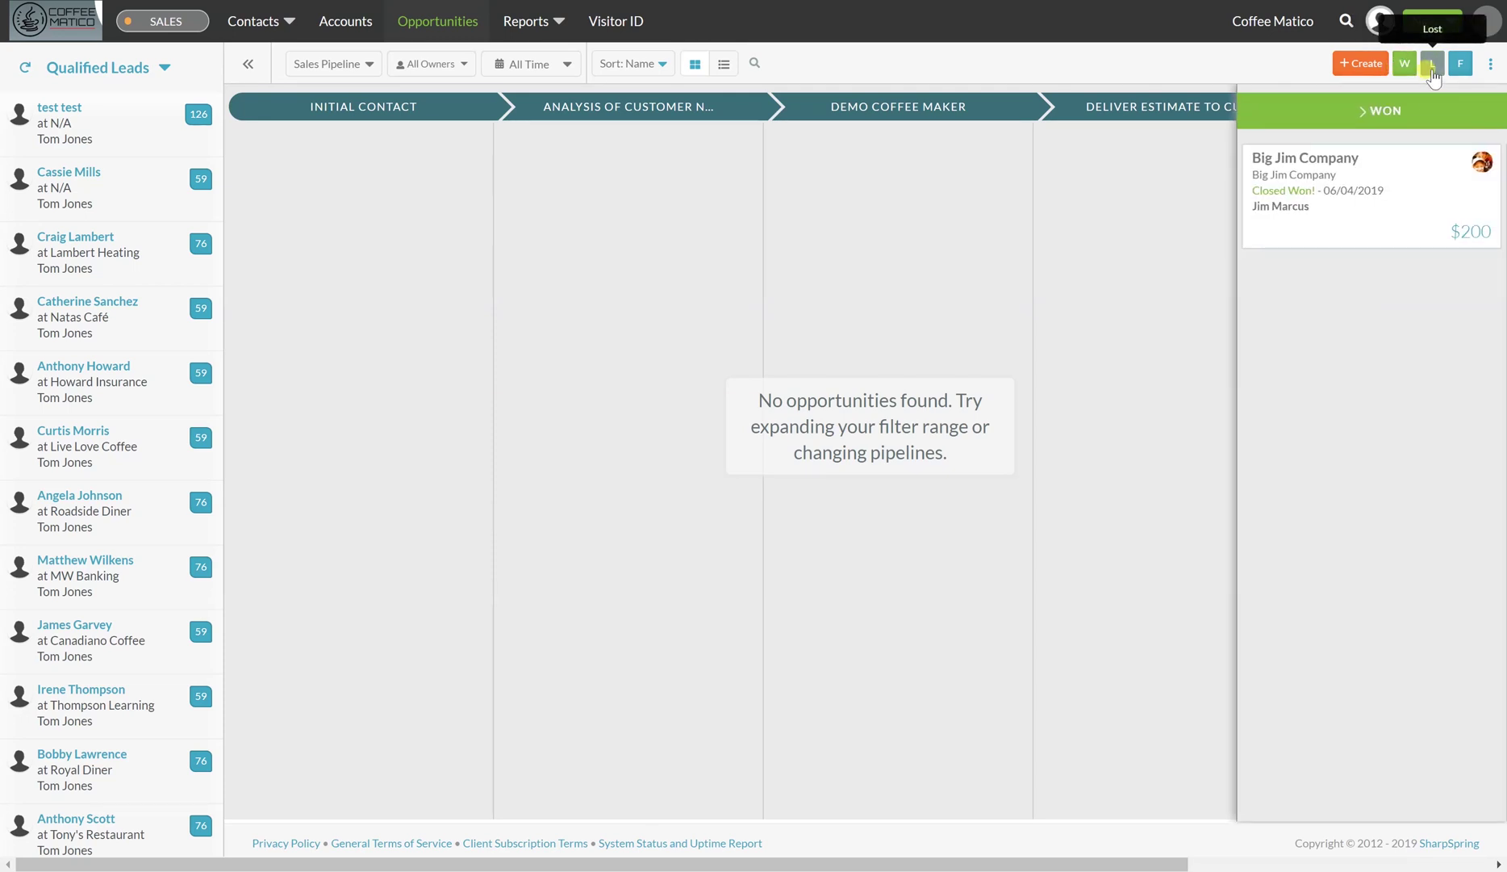
{"action": "left_click", "coordinate": [1459, 65]}
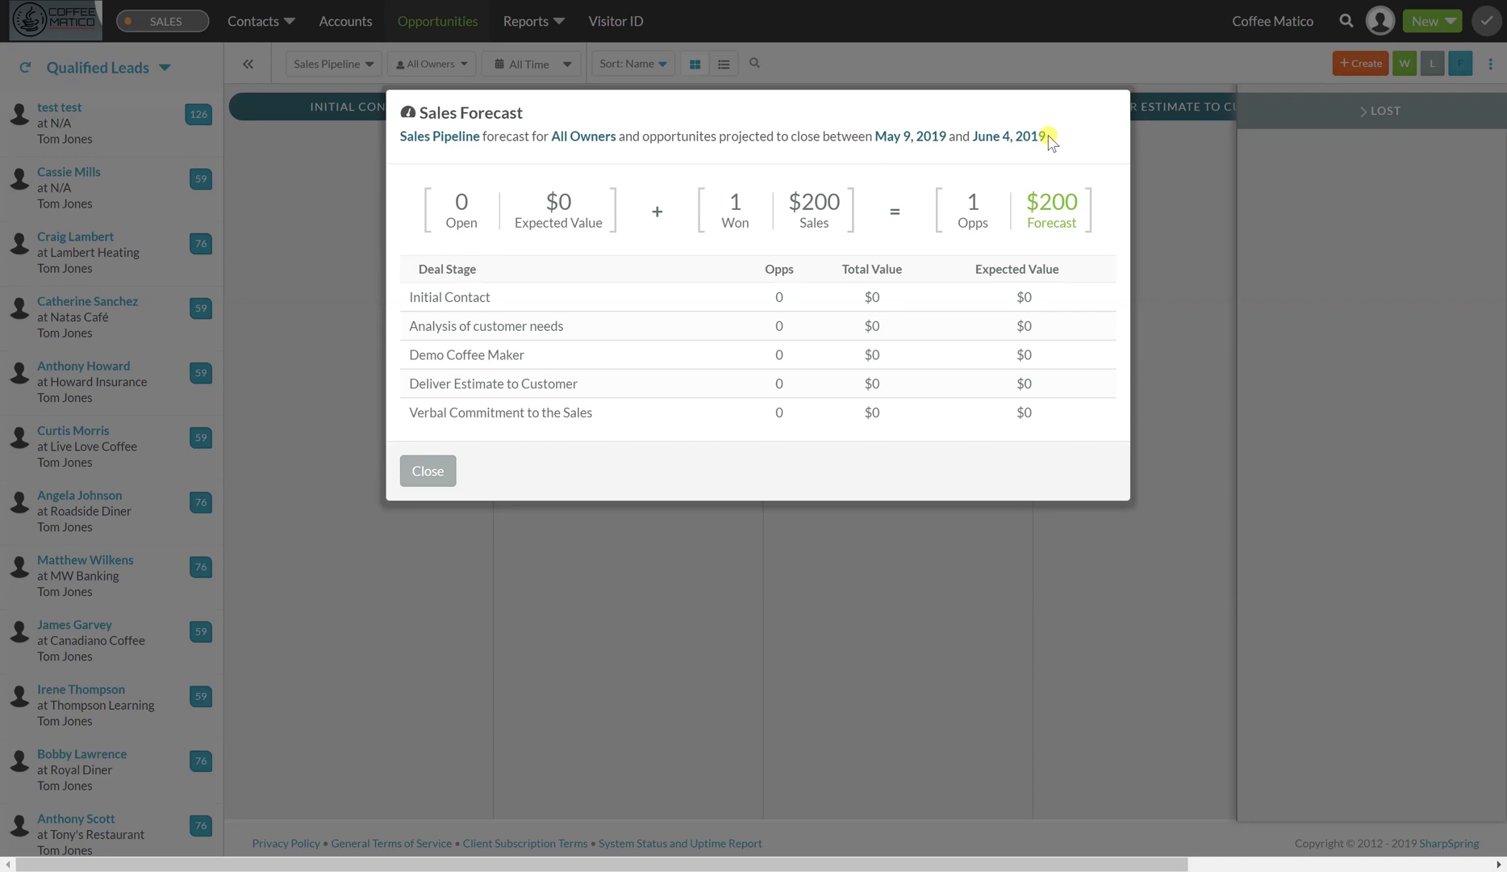
{"action": "left_click", "coordinate": [417, 481]}
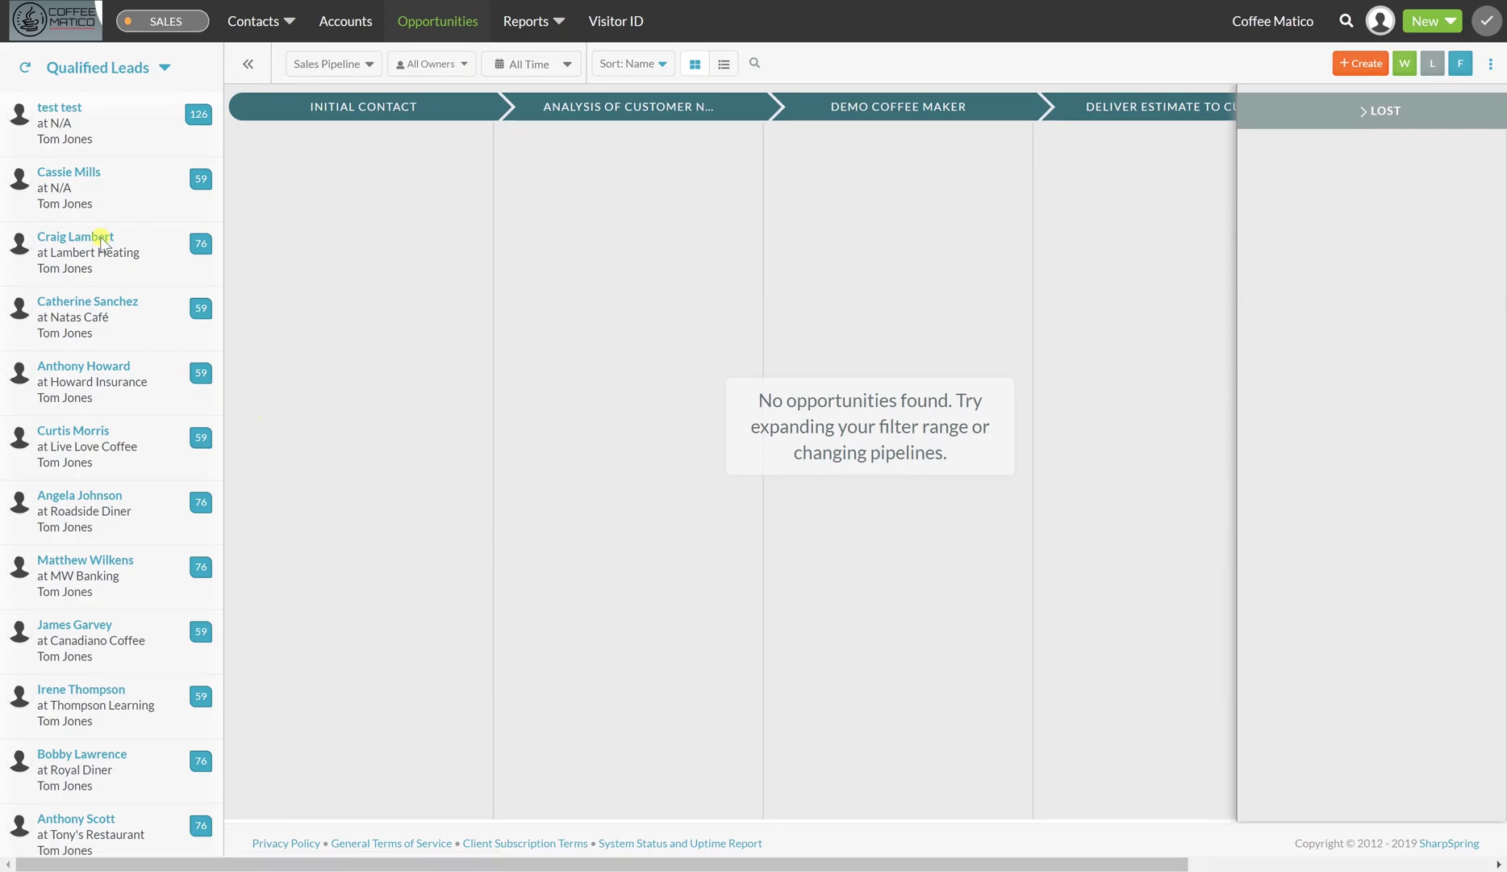
In Contact Manager, open the Lambert Heating contact's lead record.
{"action": "left_click", "coordinate": [273, 37]}
{"action": "left_click", "coordinate": [268, 67]}
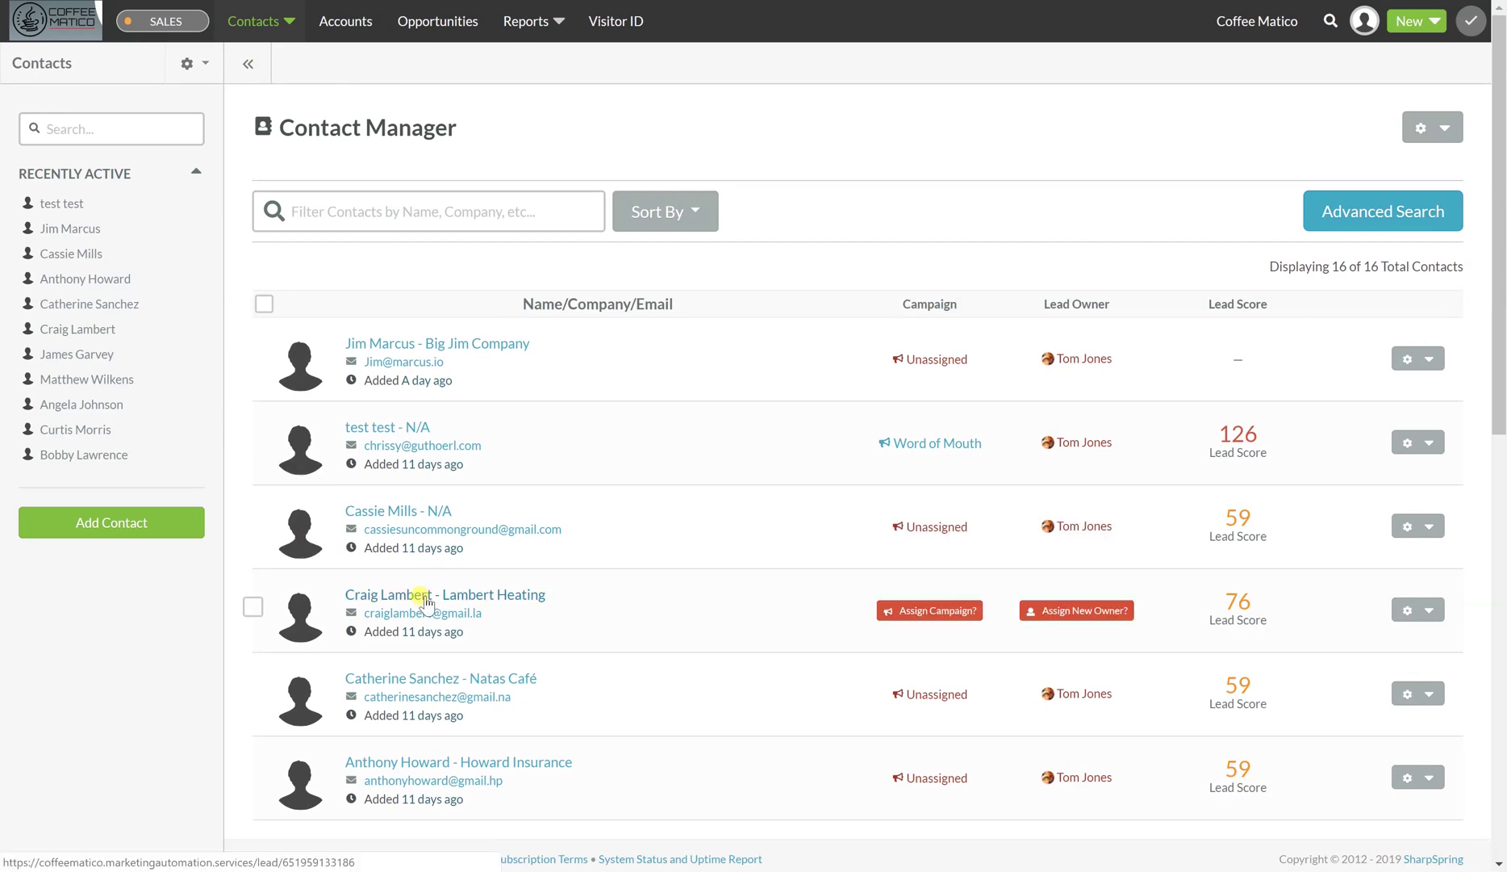
{"action": "left_click", "coordinate": [406, 596]}
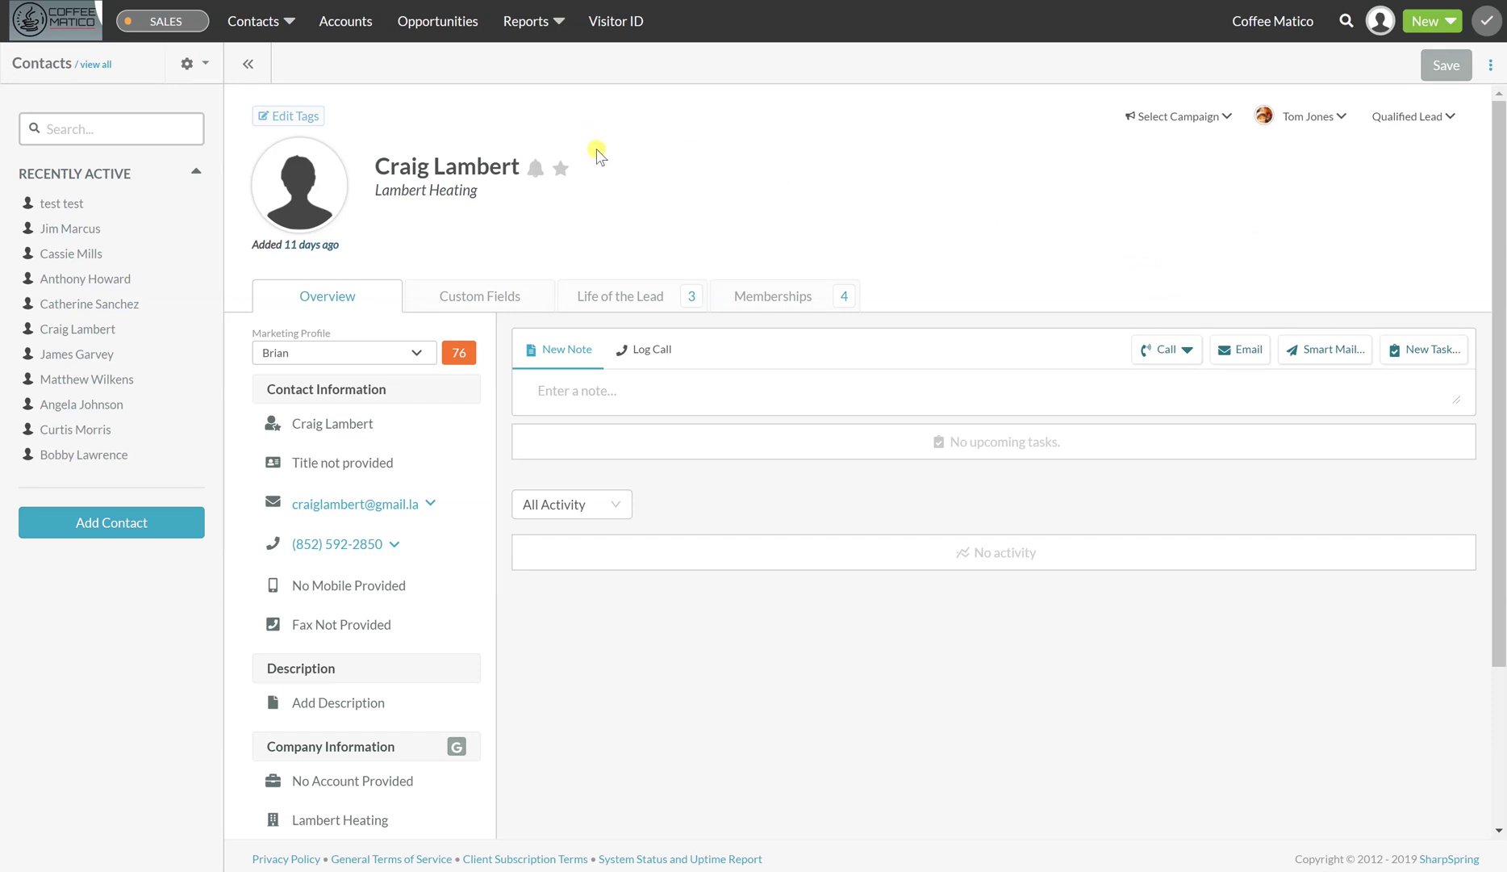
Confirm the Office/Lunchroom persona for the Lambert Heating lead.
{"action": "left_click", "coordinate": [535, 168]}
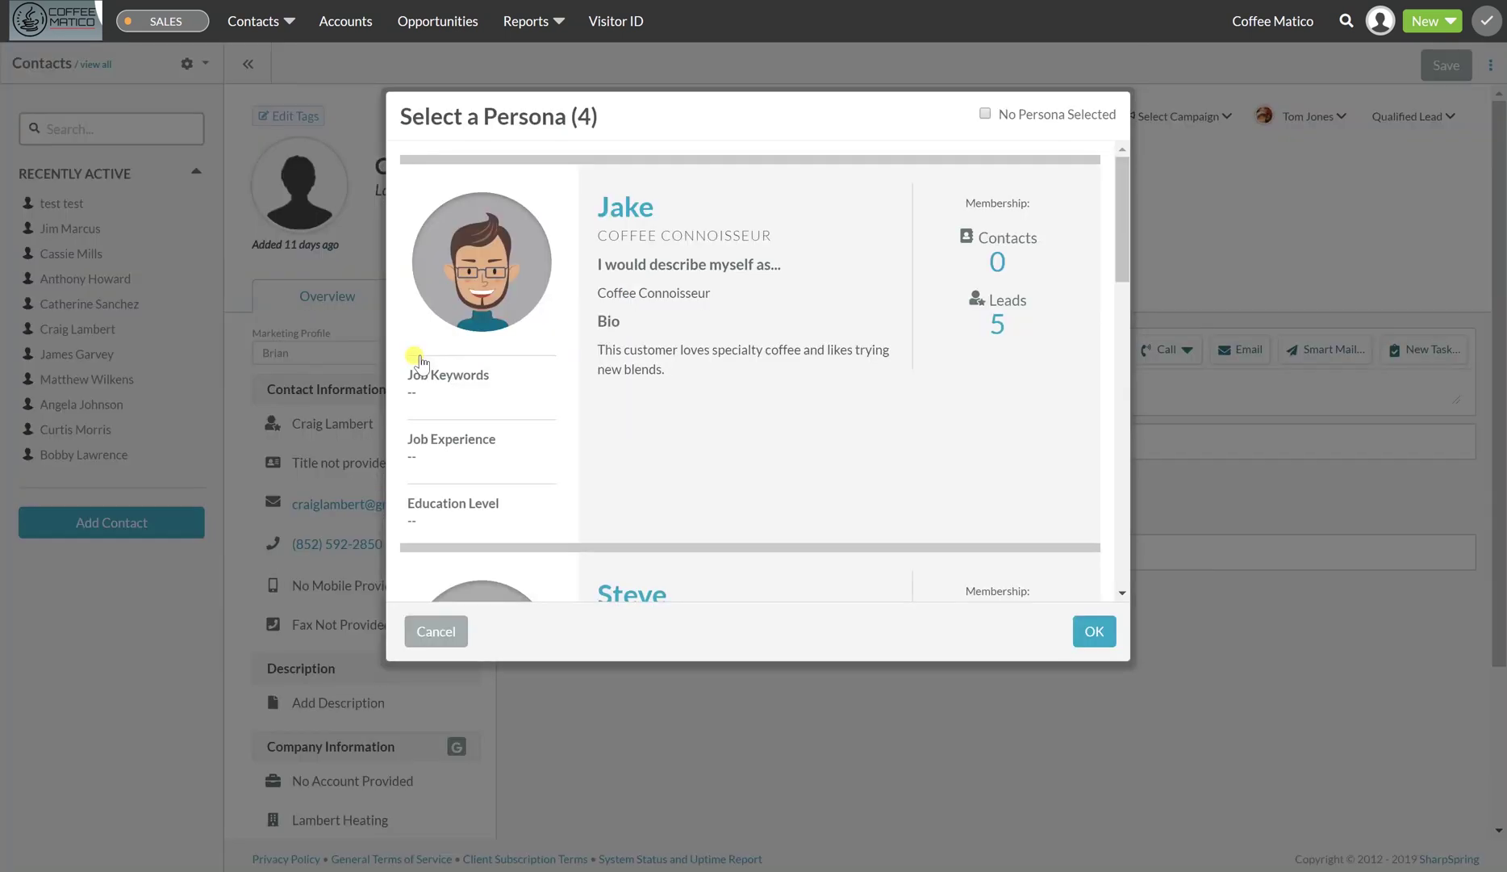
{"action": "scroll", "coordinate": [708, 432], "scroll_direction": "down", "scroll_amount": 12}
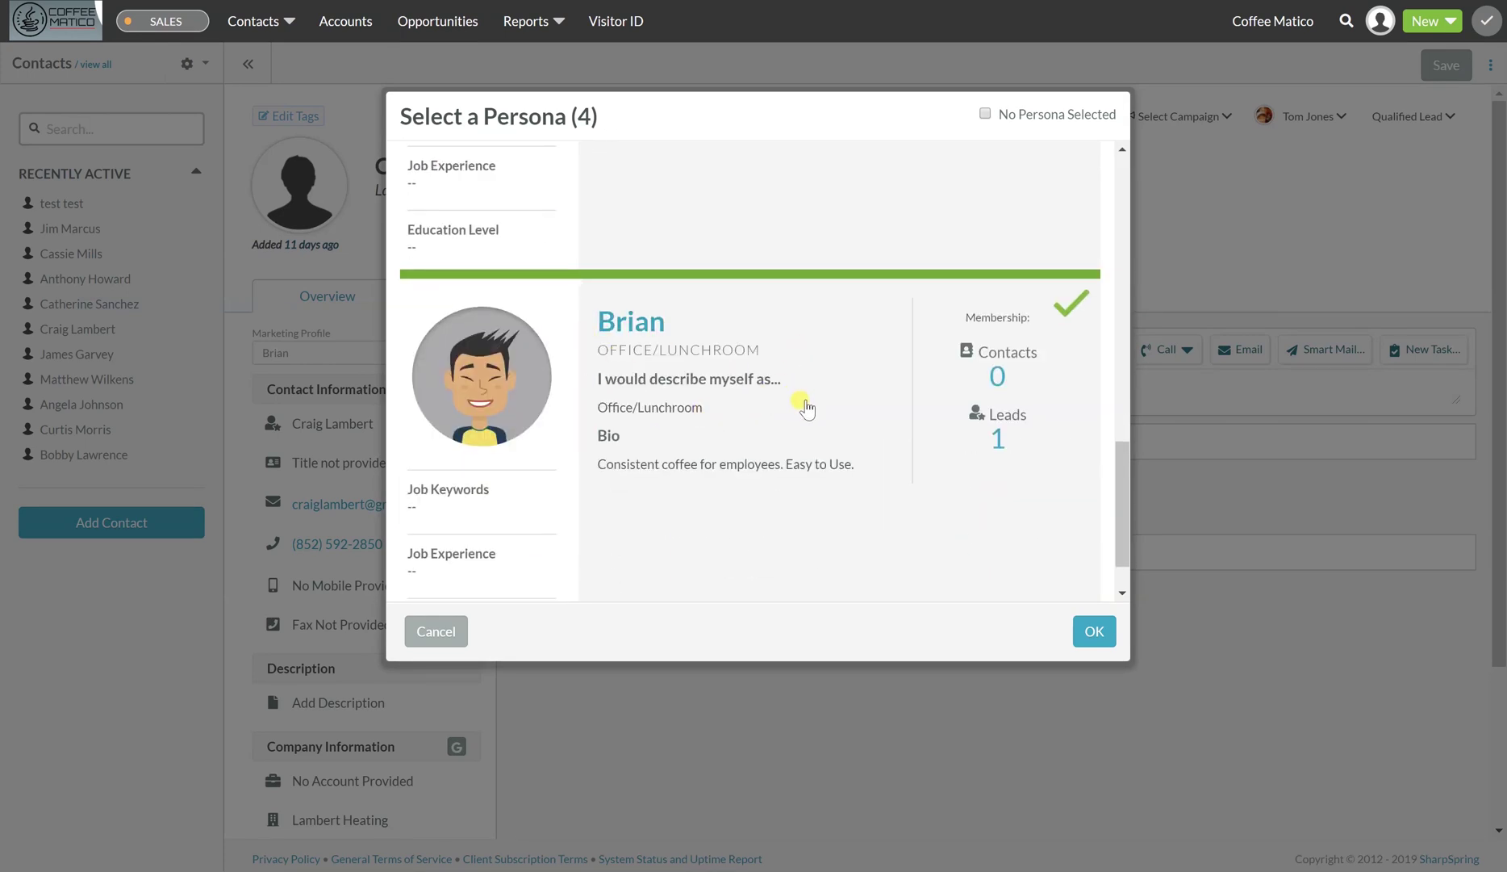
{"action": "left_click", "coordinate": [1095, 630]}
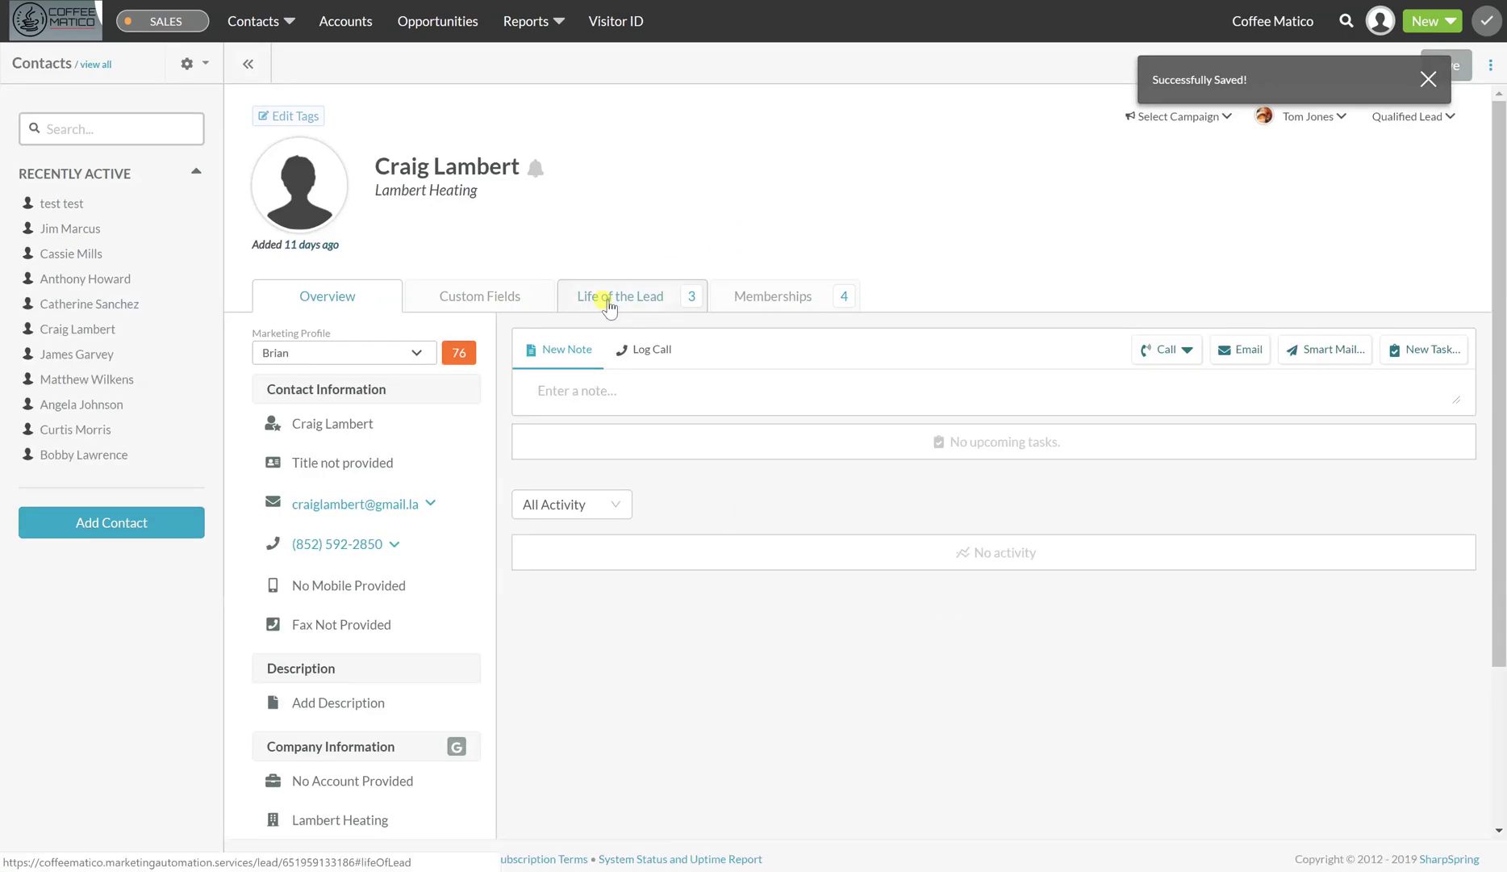
Review the lead's Life of the Lead timeline and Custom Fields, then return to Overview.
{"action": "left_click", "coordinate": [609, 301]}
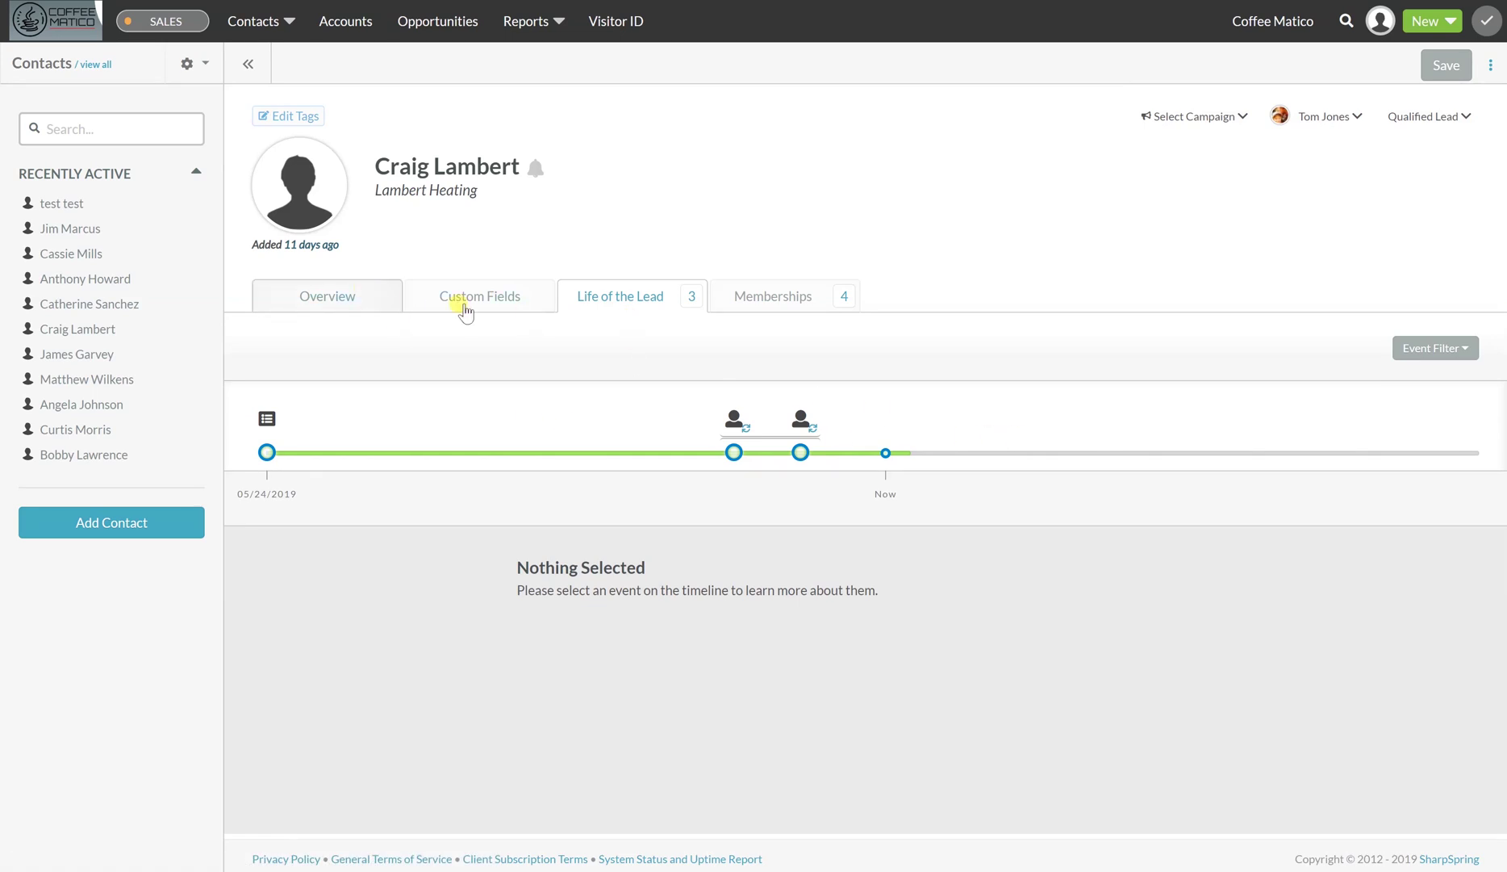
{"action": "left_click", "coordinate": [468, 311]}
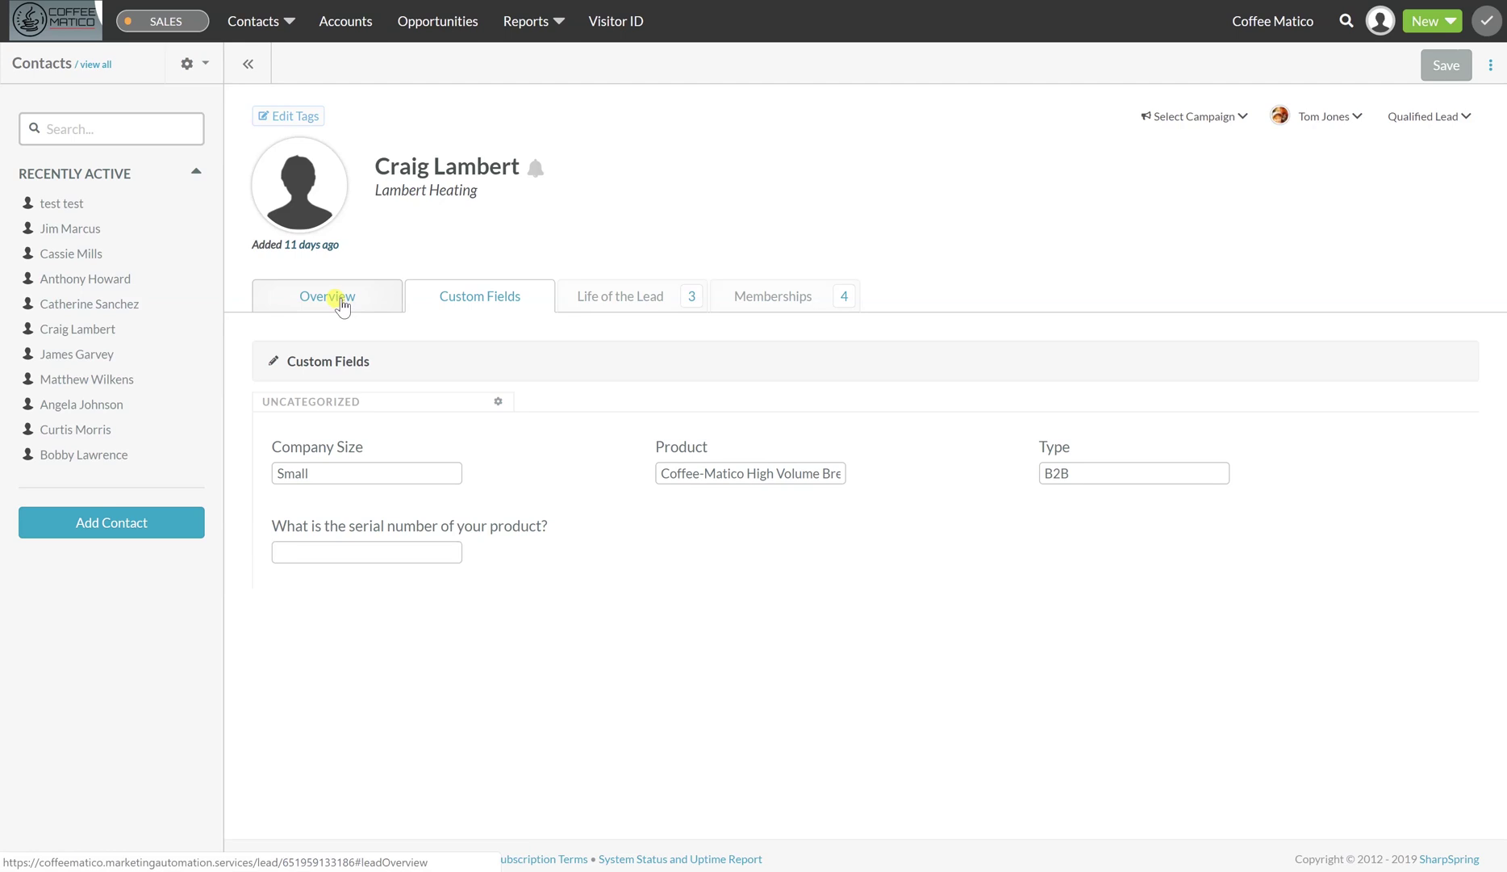
{"action": "left_click", "coordinate": [340, 301]}
{"action": "scroll", "coordinate": [448, 630], "scroll_direction": "down", "scroll_amount": 3}
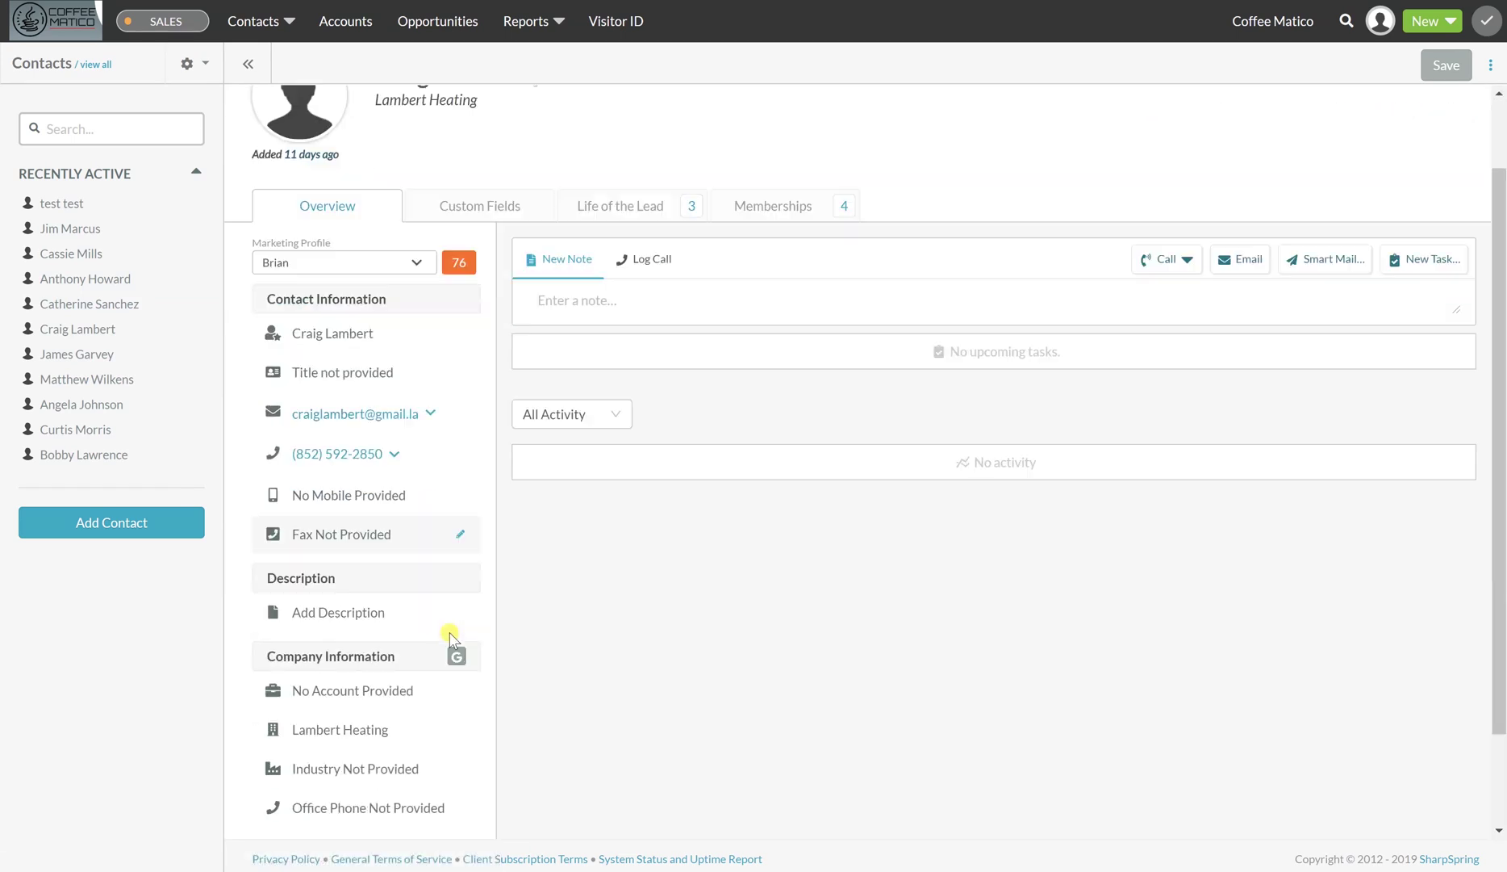
{"action": "scroll", "coordinate": [450, 640], "scroll_direction": "up", "scroll_amount": 3}
{"action": "left_click", "coordinate": [1490, 65]}
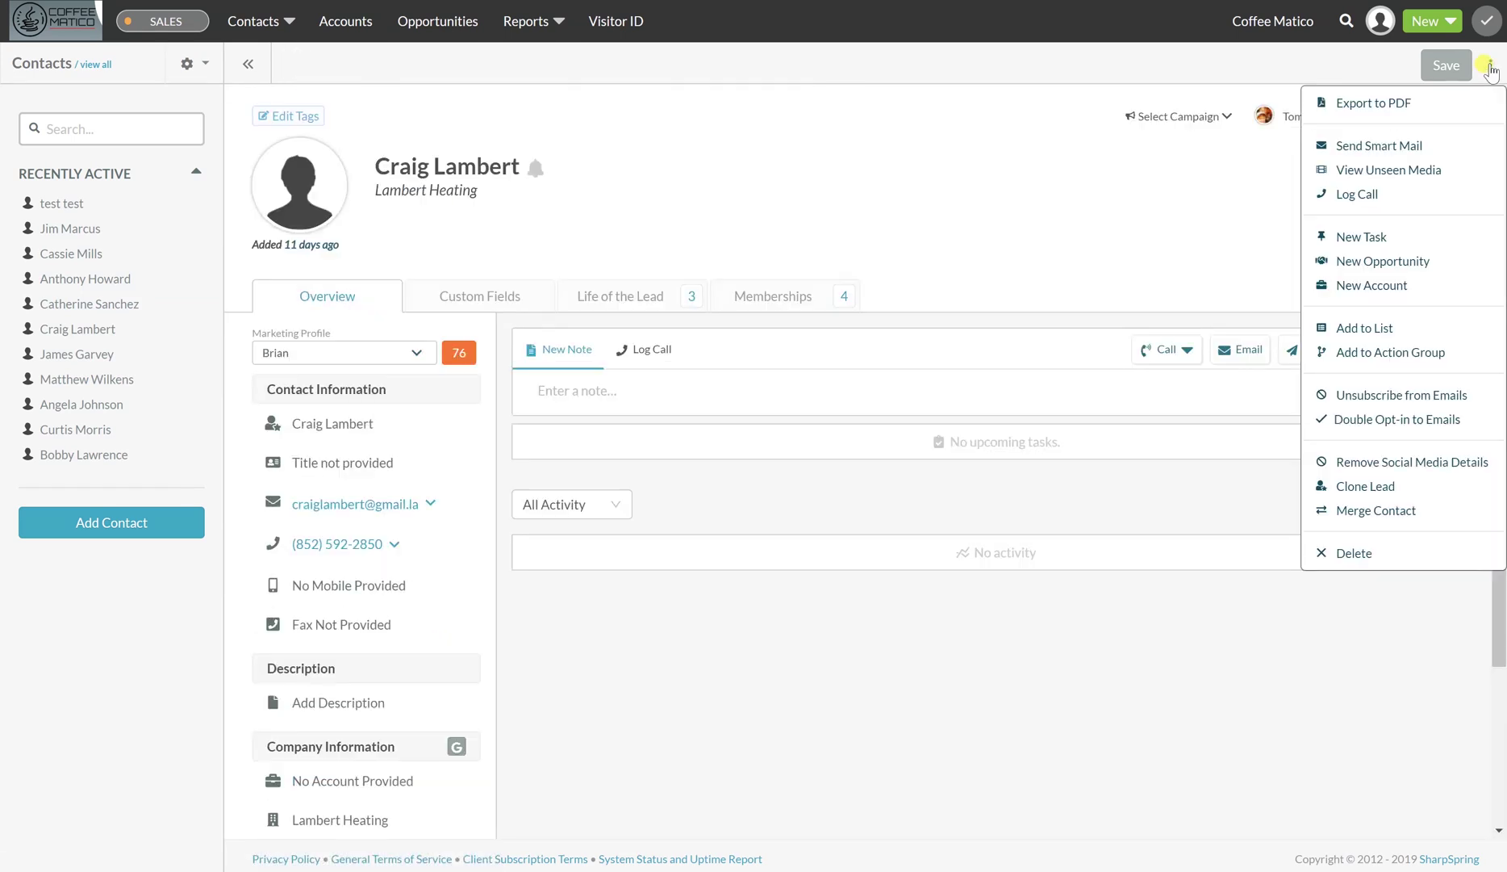
Save a $500 Lambert Heating opportunity closing 08/31/2019 at the Initial Contact stage.
{"action": "left_click", "coordinate": [1414, 263]}
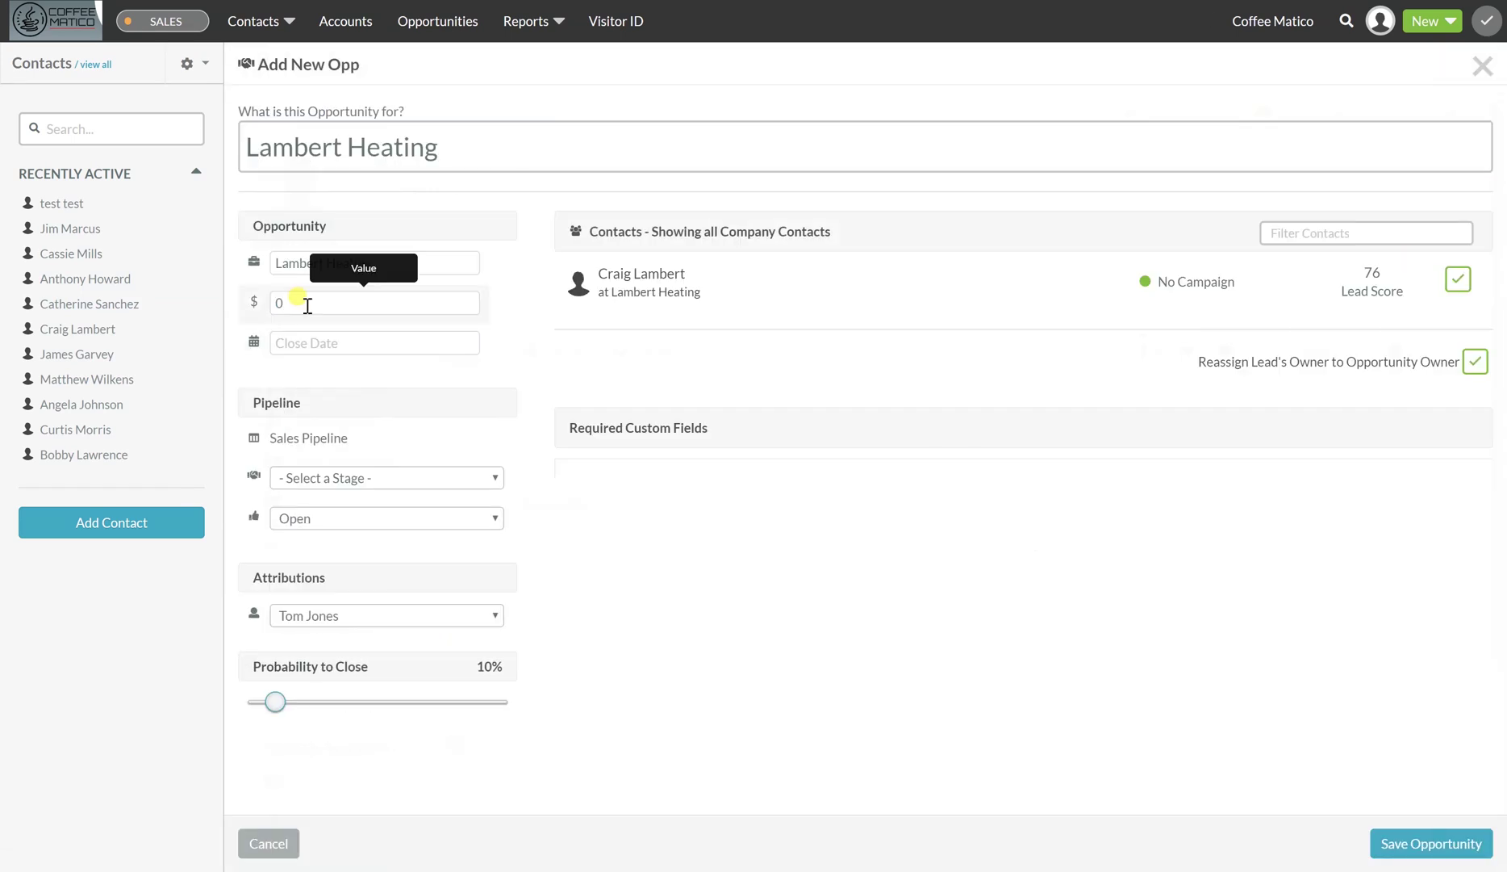
{"action": "left_click", "coordinate": [284, 304]}
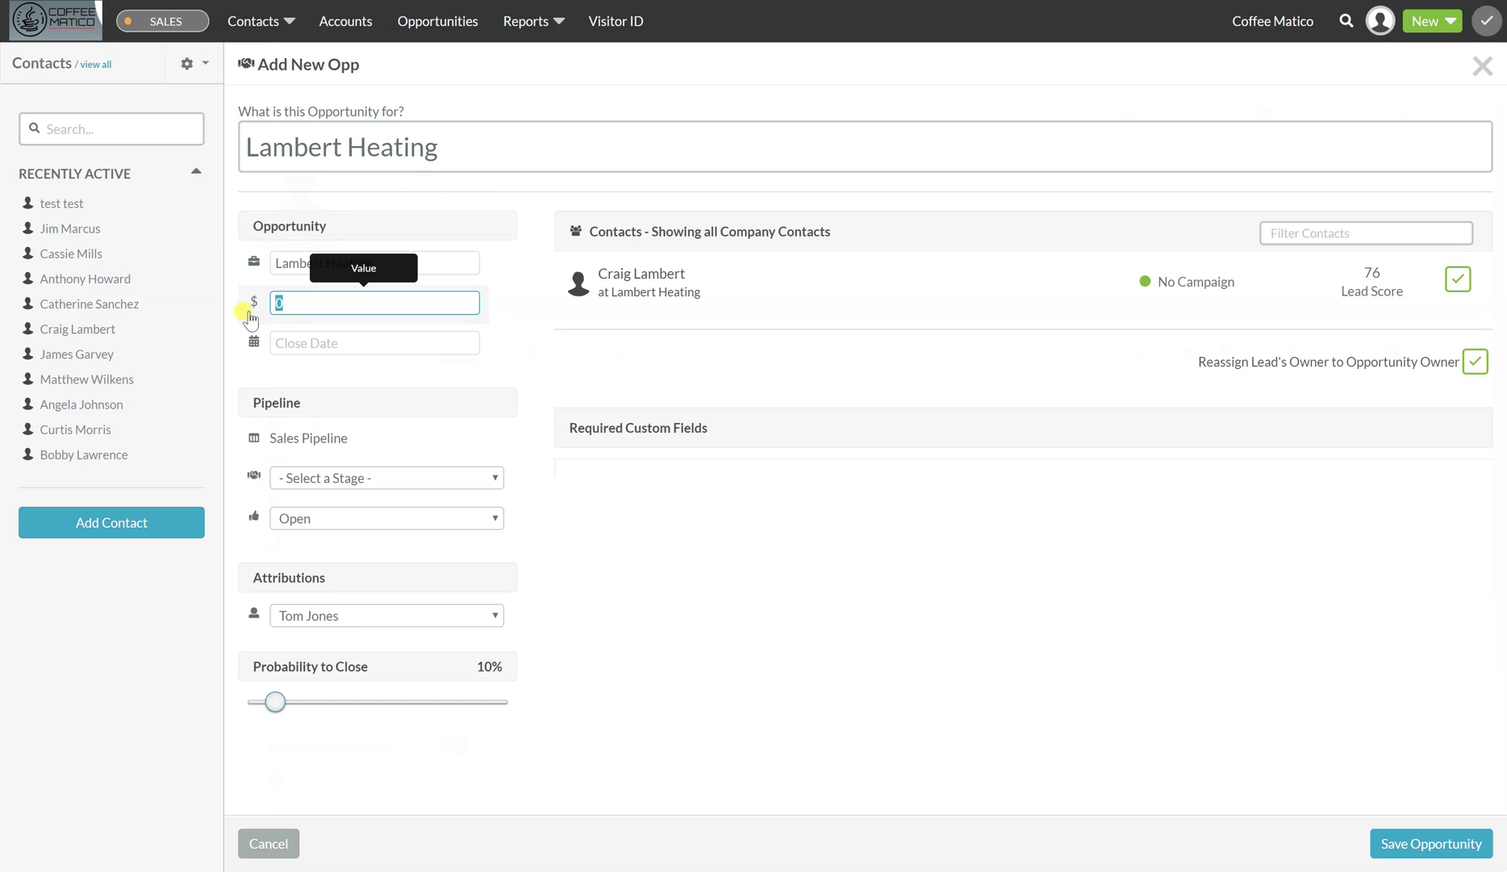
{"action": "type", "text": "500"}
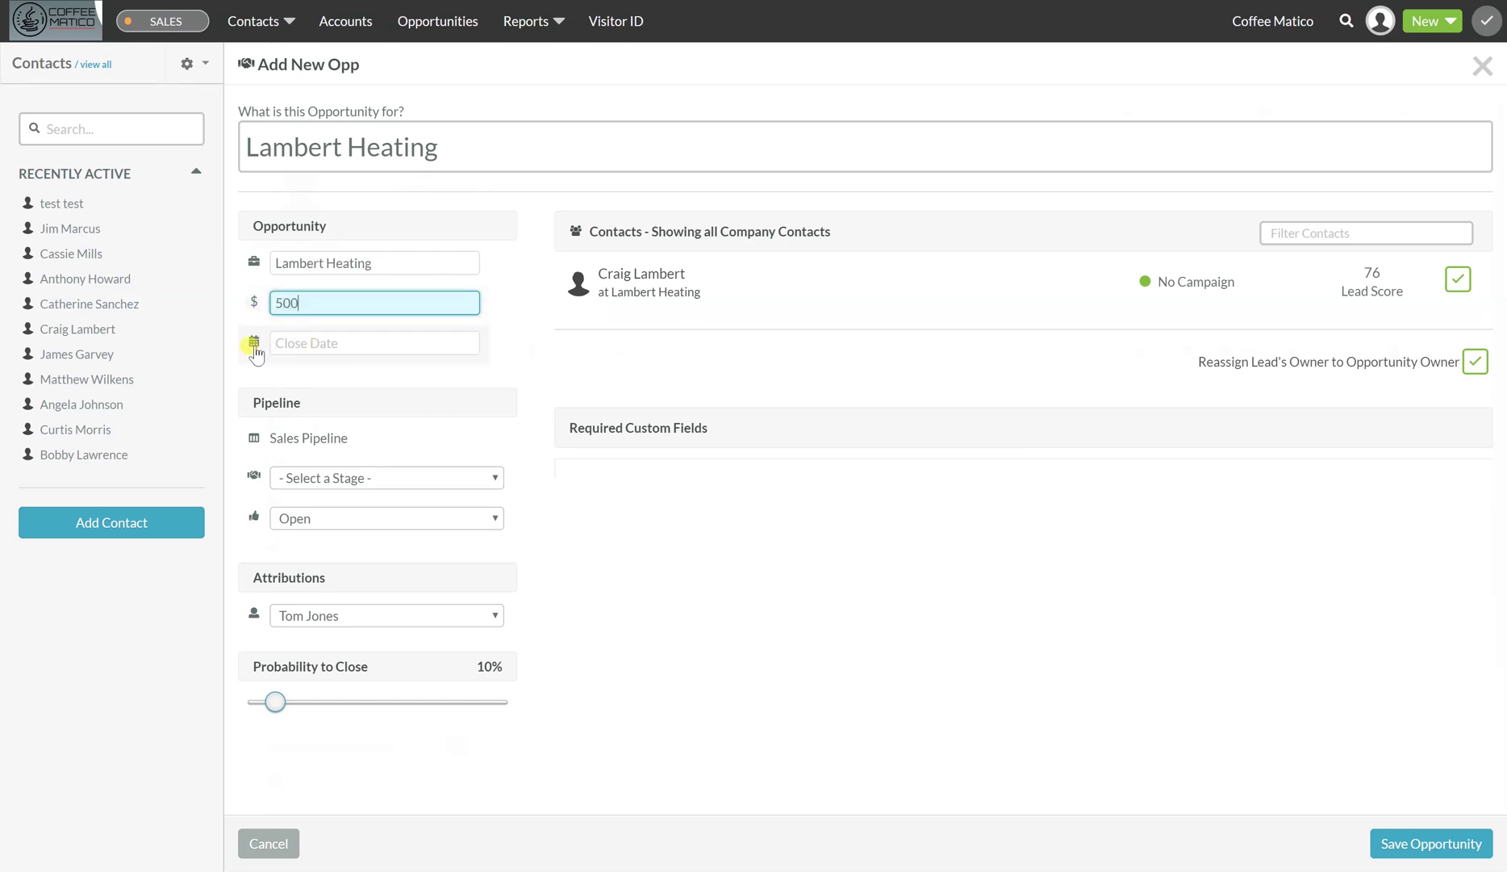
{"action": "left_click", "coordinate": [254, 347]}
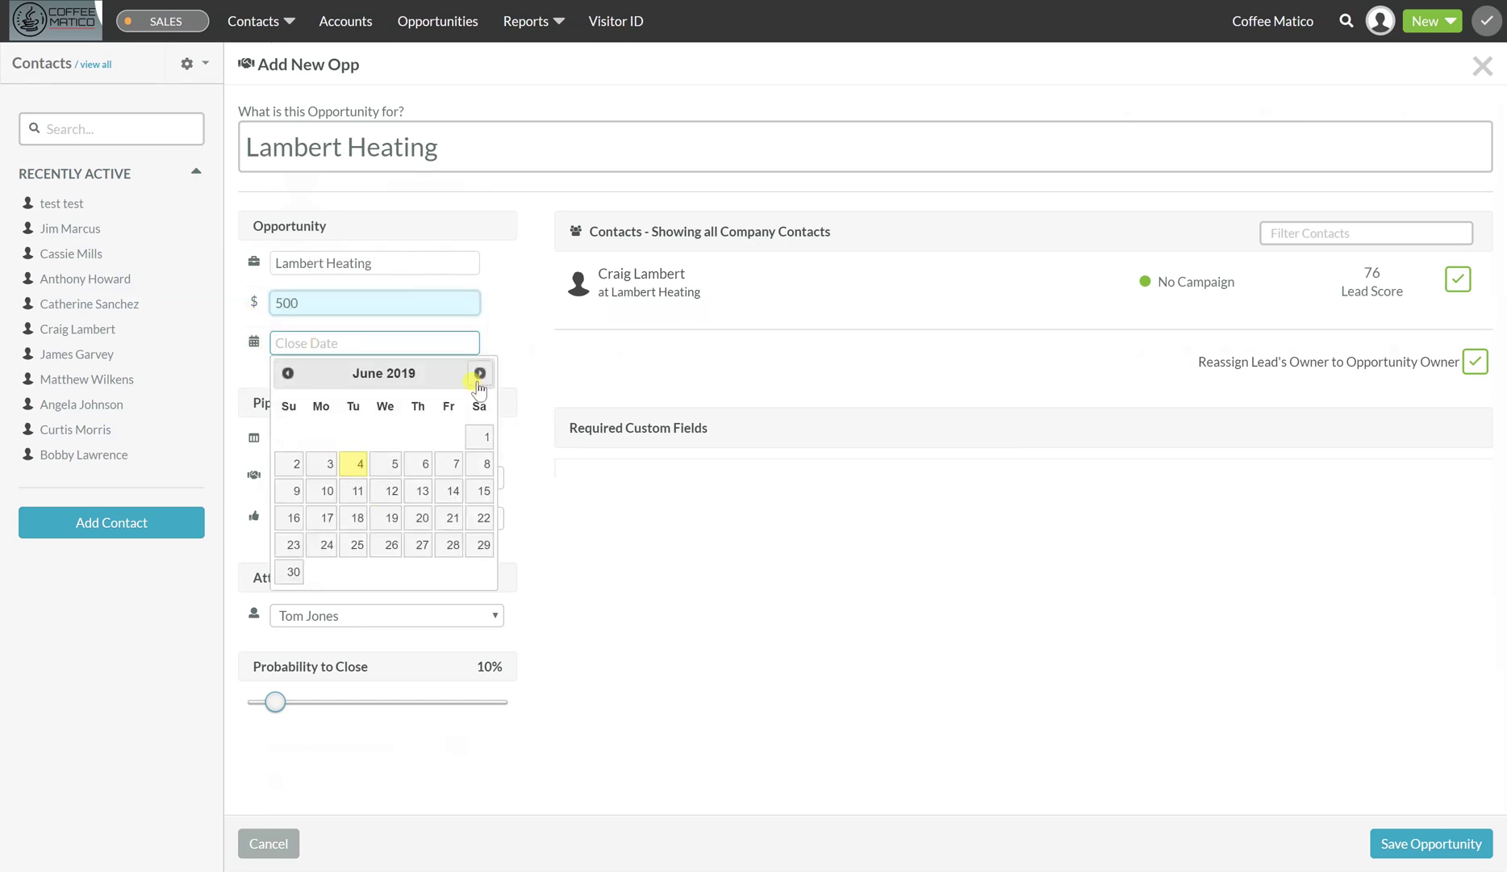
{"action": "left_click", "coordinate": [479, 373]}
{"action": "left_click", "coordinate": [480, 373]}
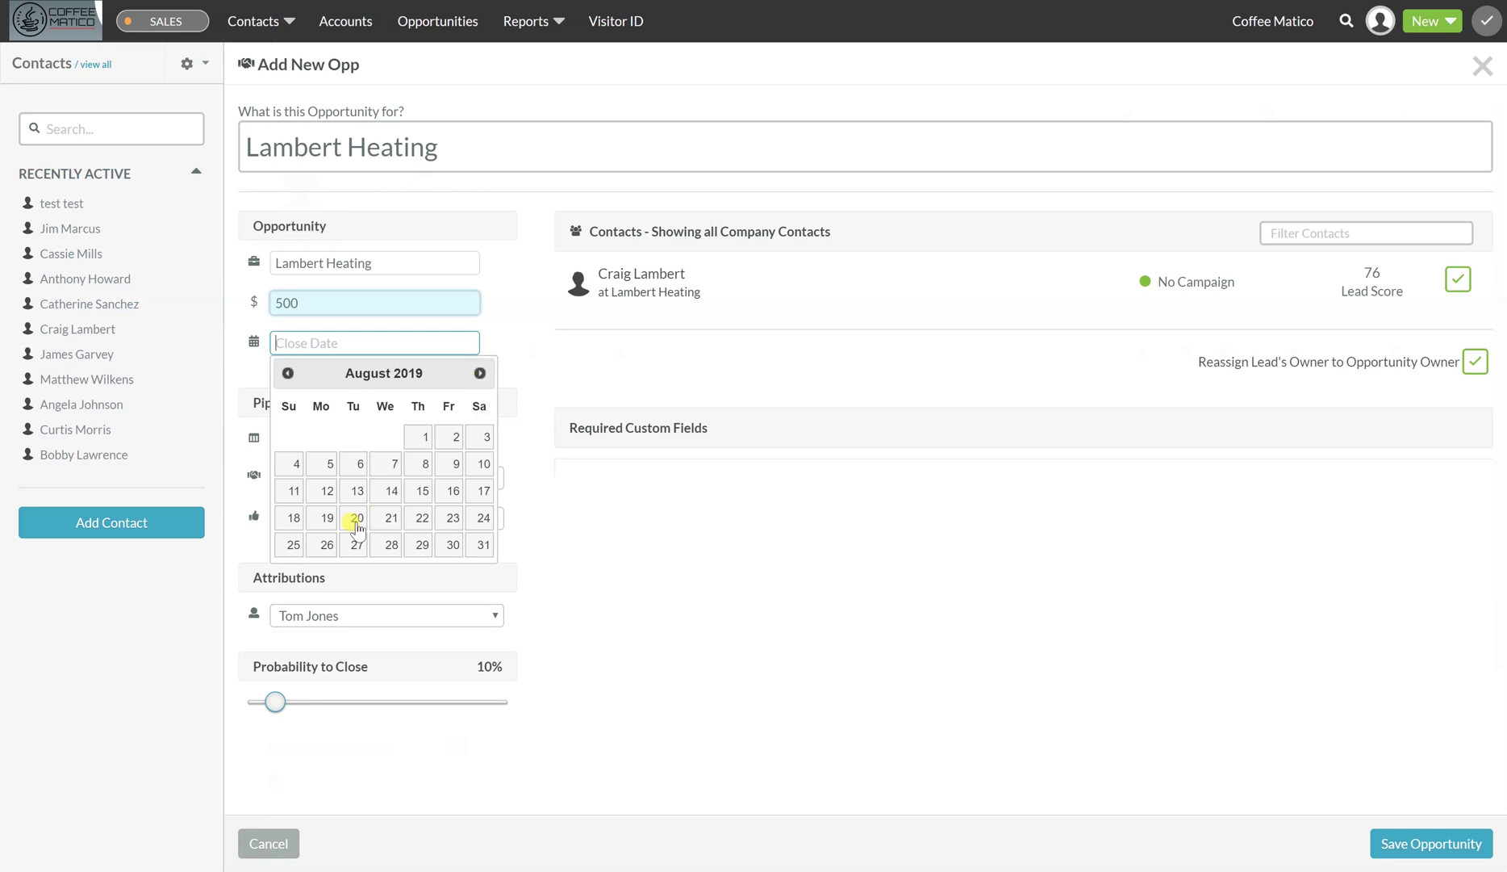
{"action": "left_click", "coordinate": [483, 547]}
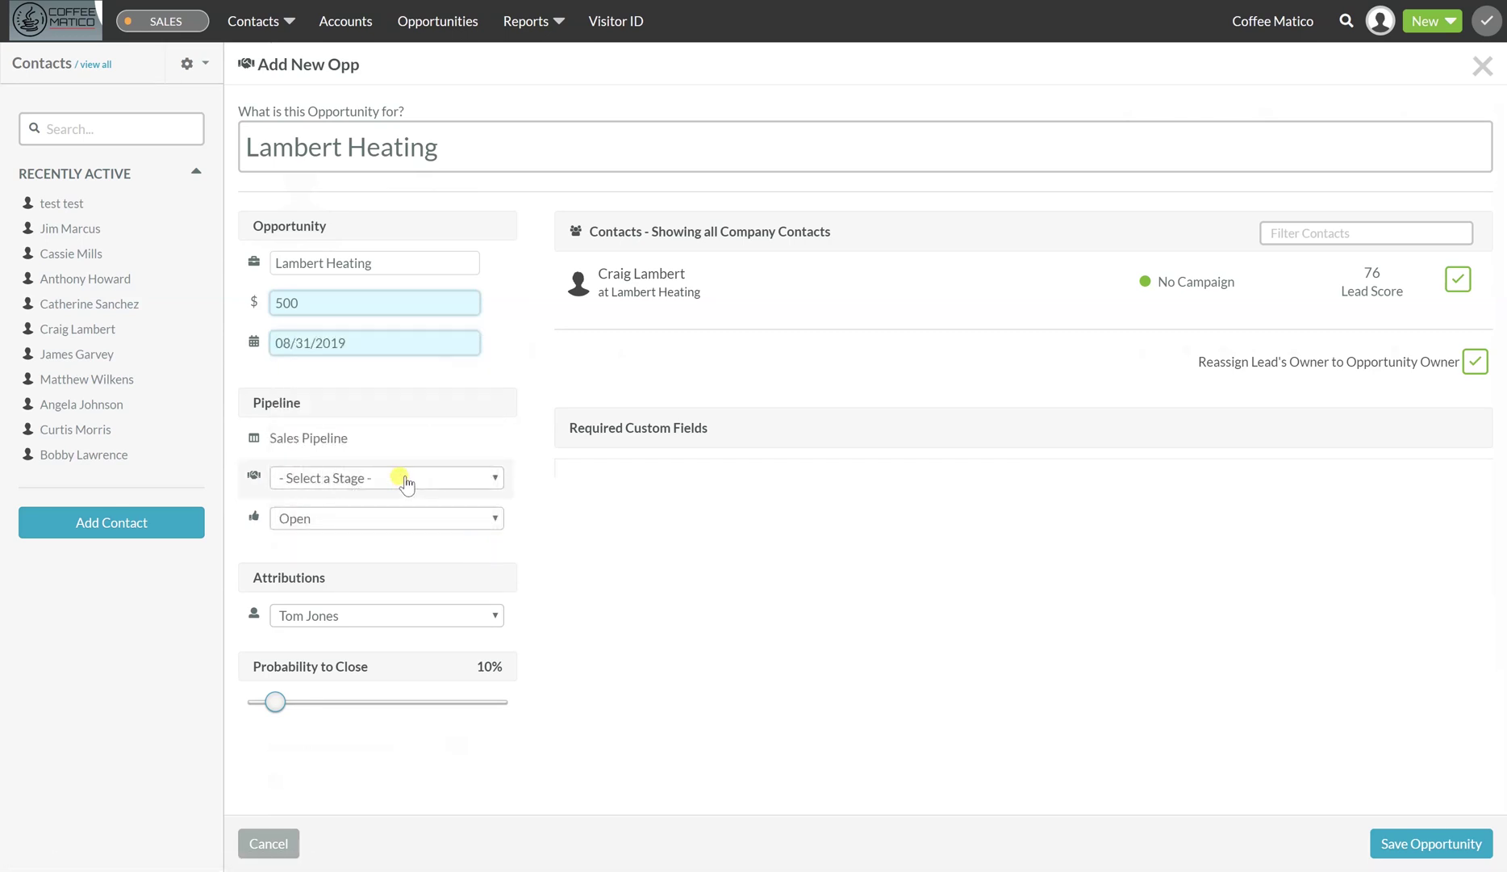
{"action": "left_click", "coordinate": [406, 481]}
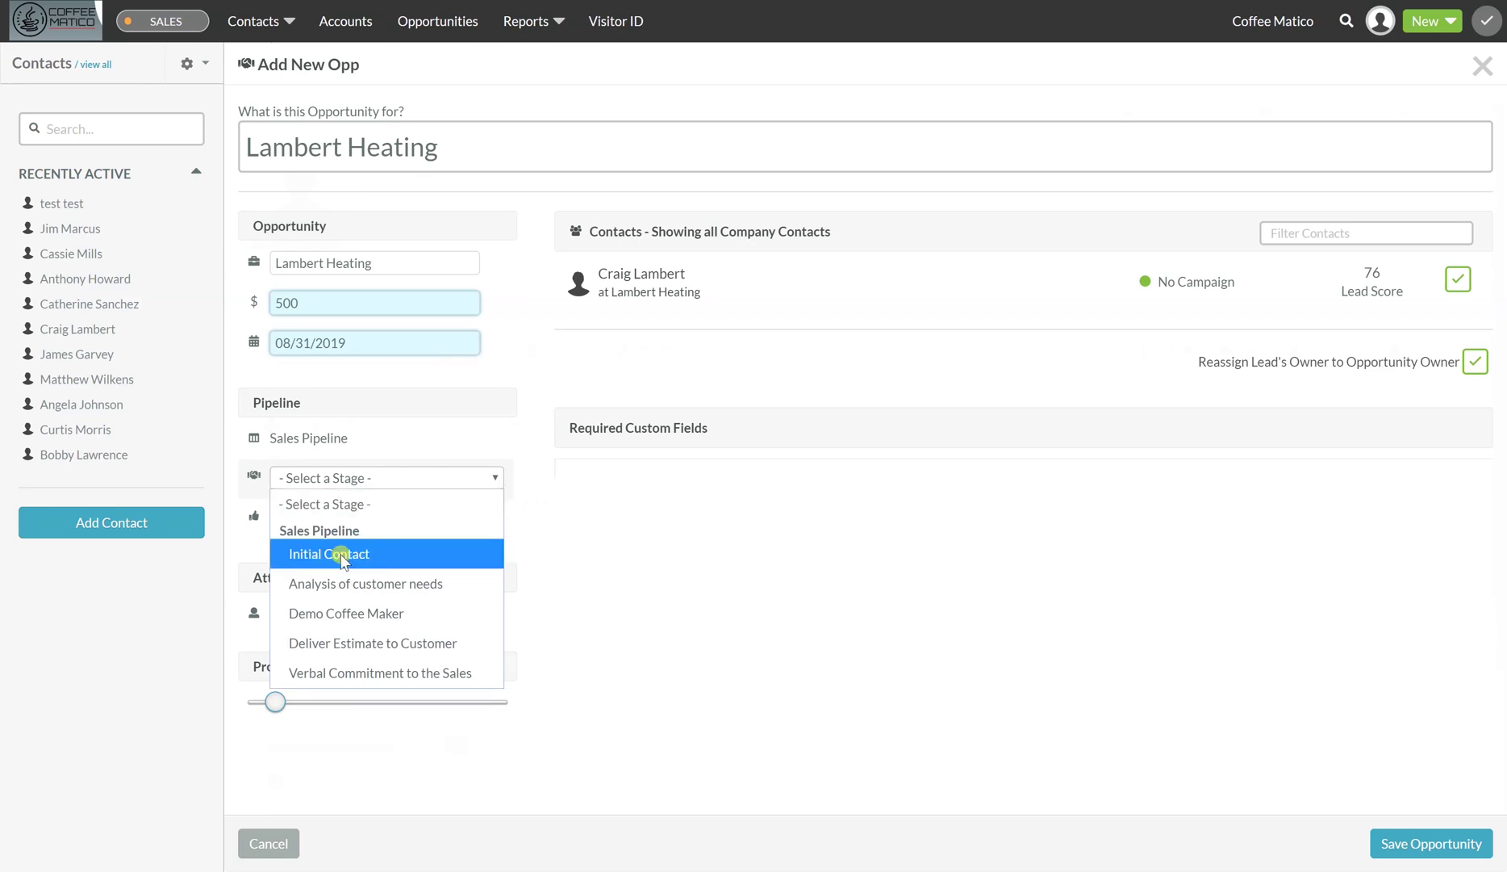
{"action": "left_click", "coordinate": [337, 554]}
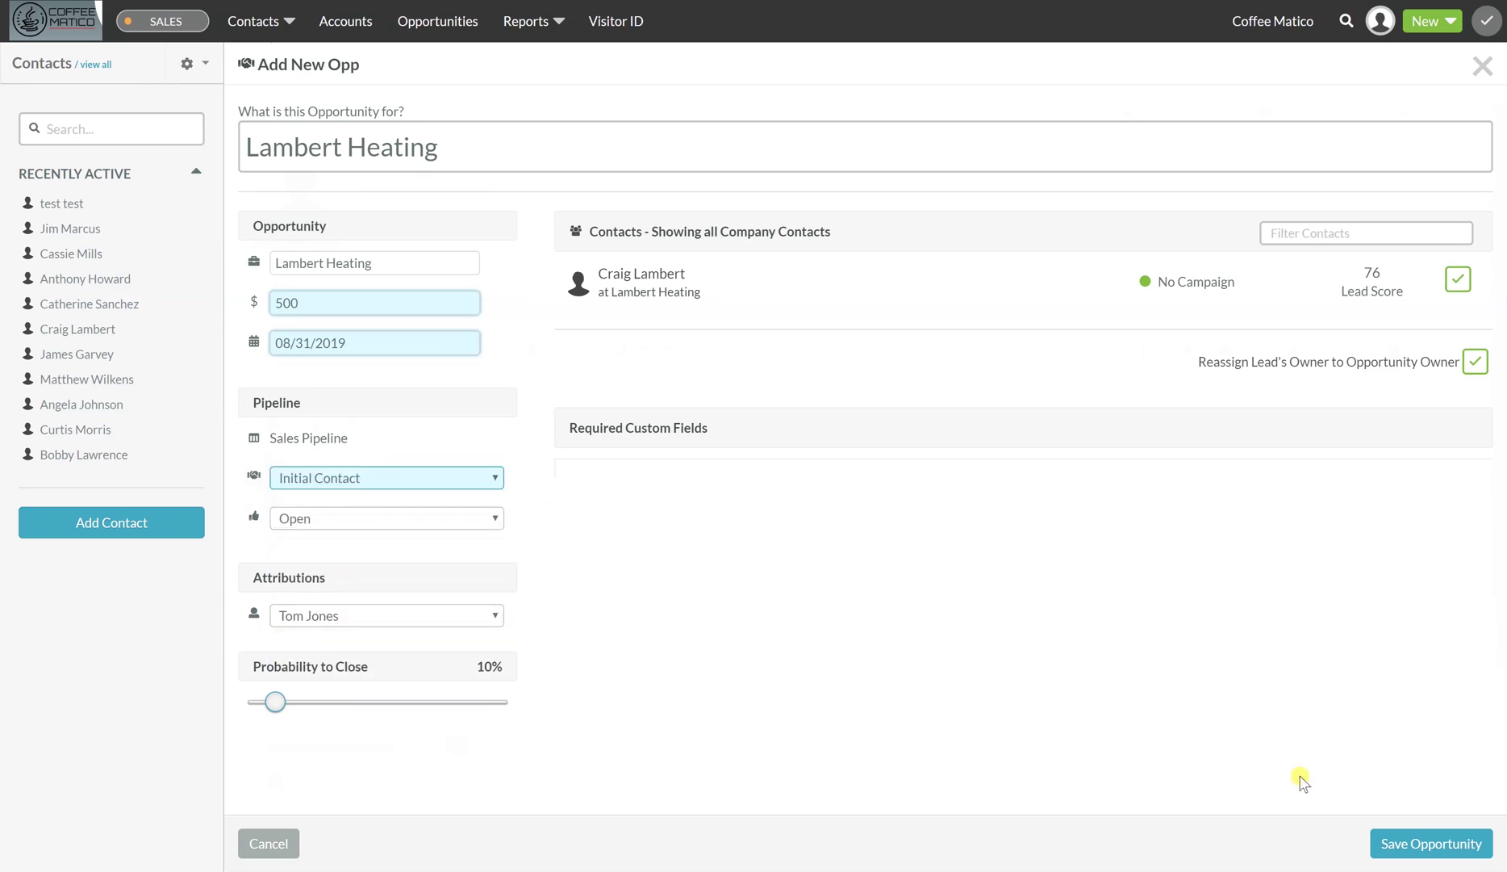
{"action": "left_click", "coordinate": [1450, 845]}
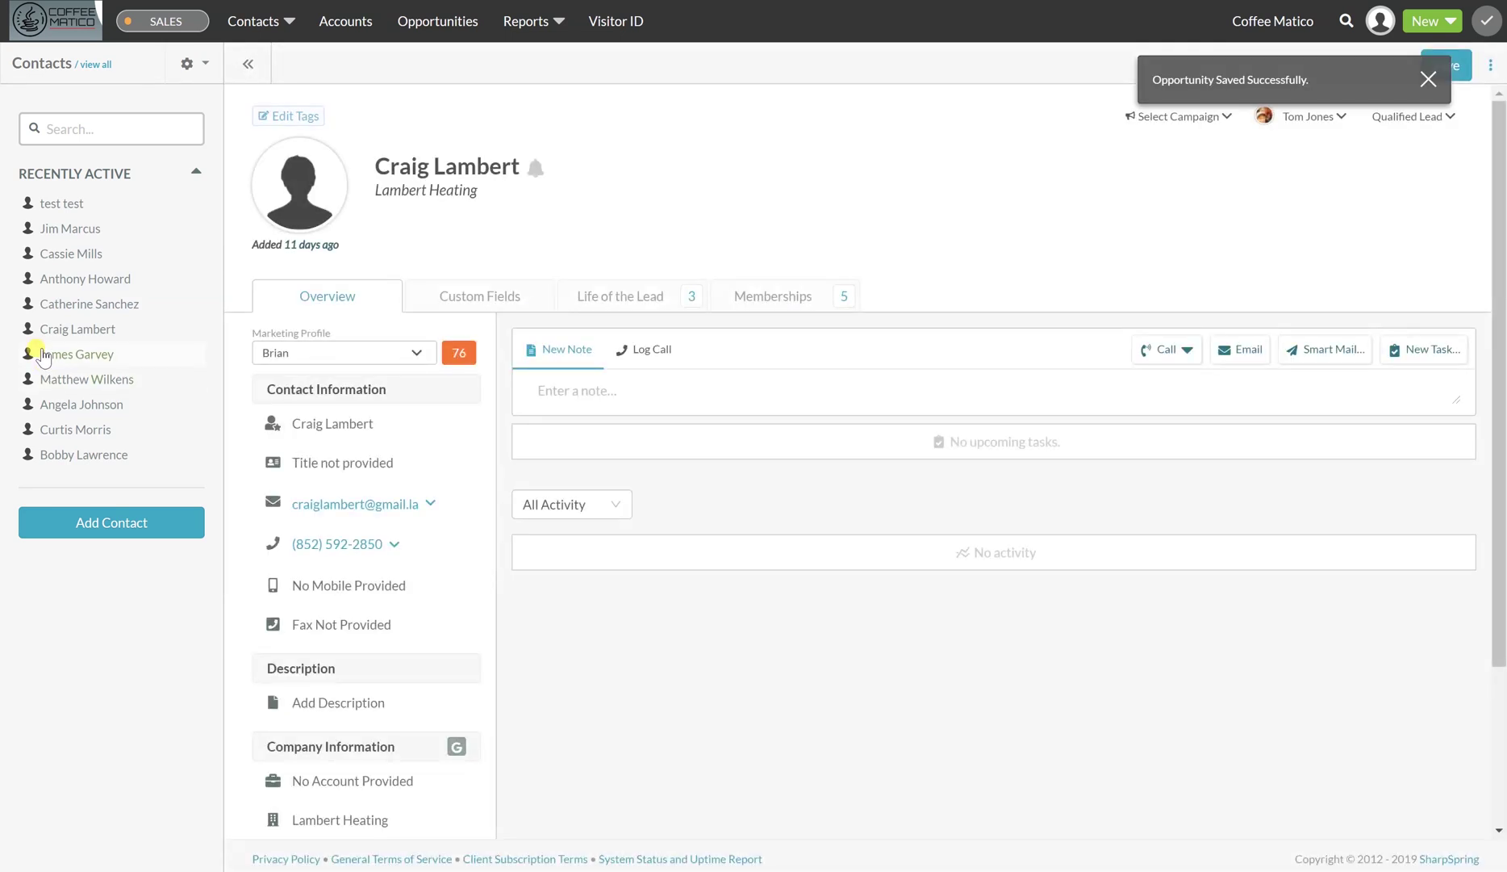
Open the Canadiano Coffee contact from Recently Active and confirm its marketing persona.
{"action": "left_click", "coordinate": [56, 359]}
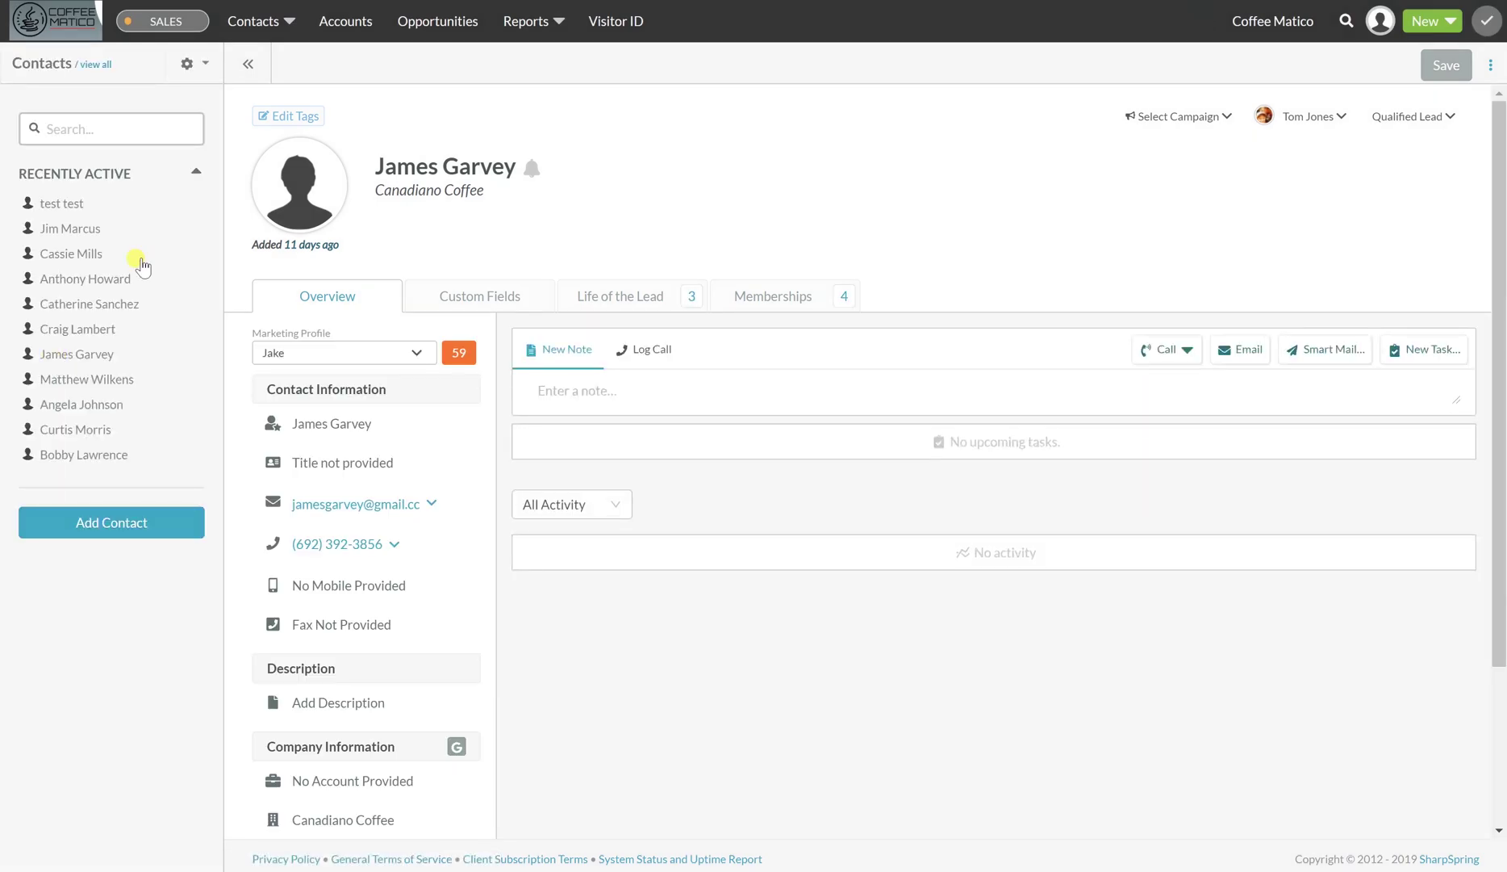
{"action": "left_click", "coordinate": [390, 349]}
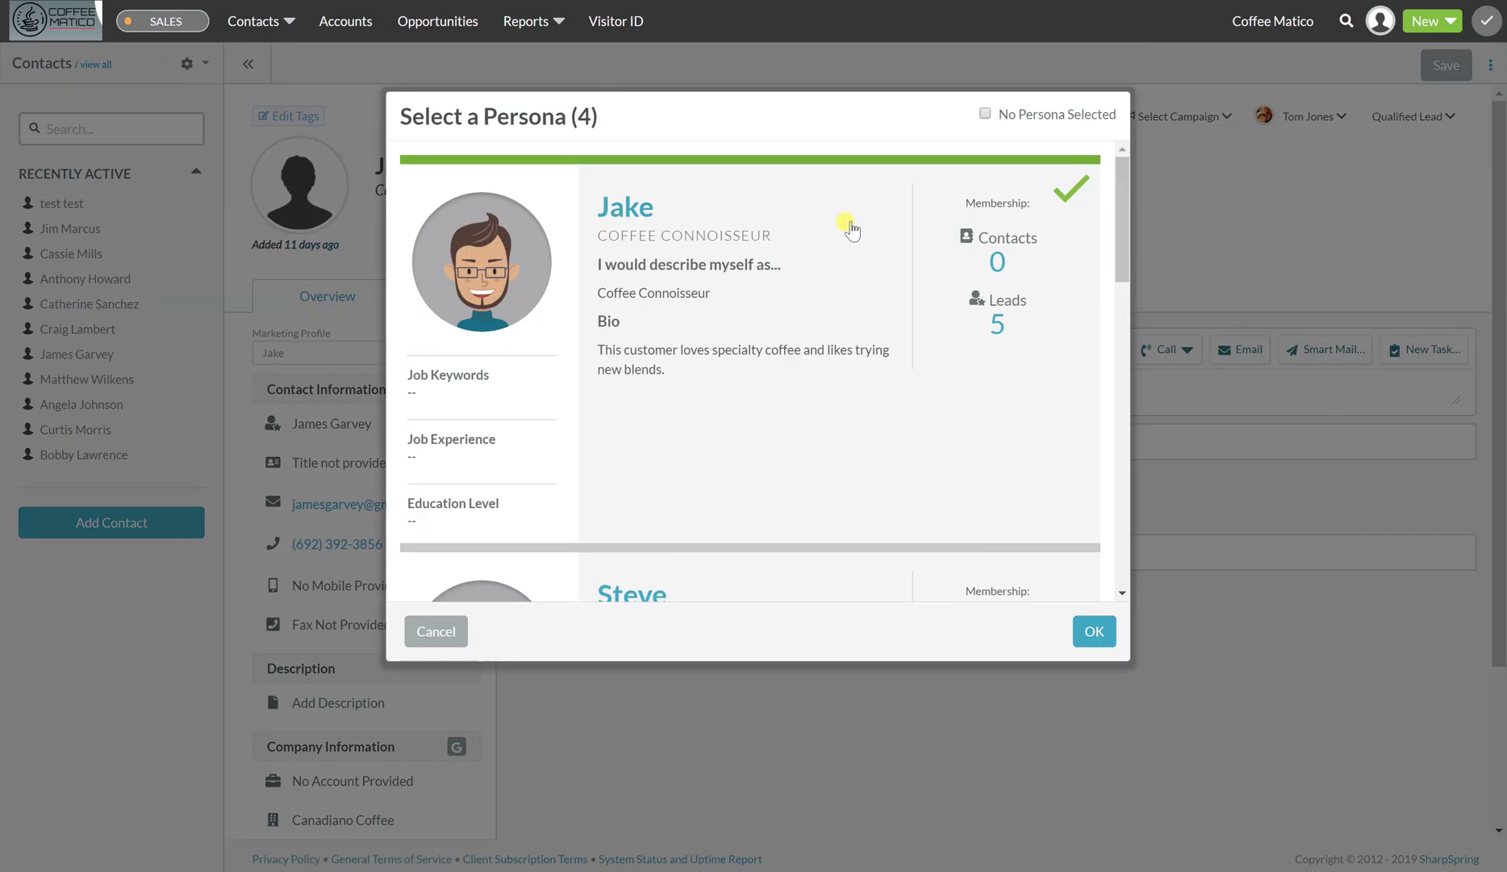
{"action": "left_click", "coordinate": [1093, 633]}
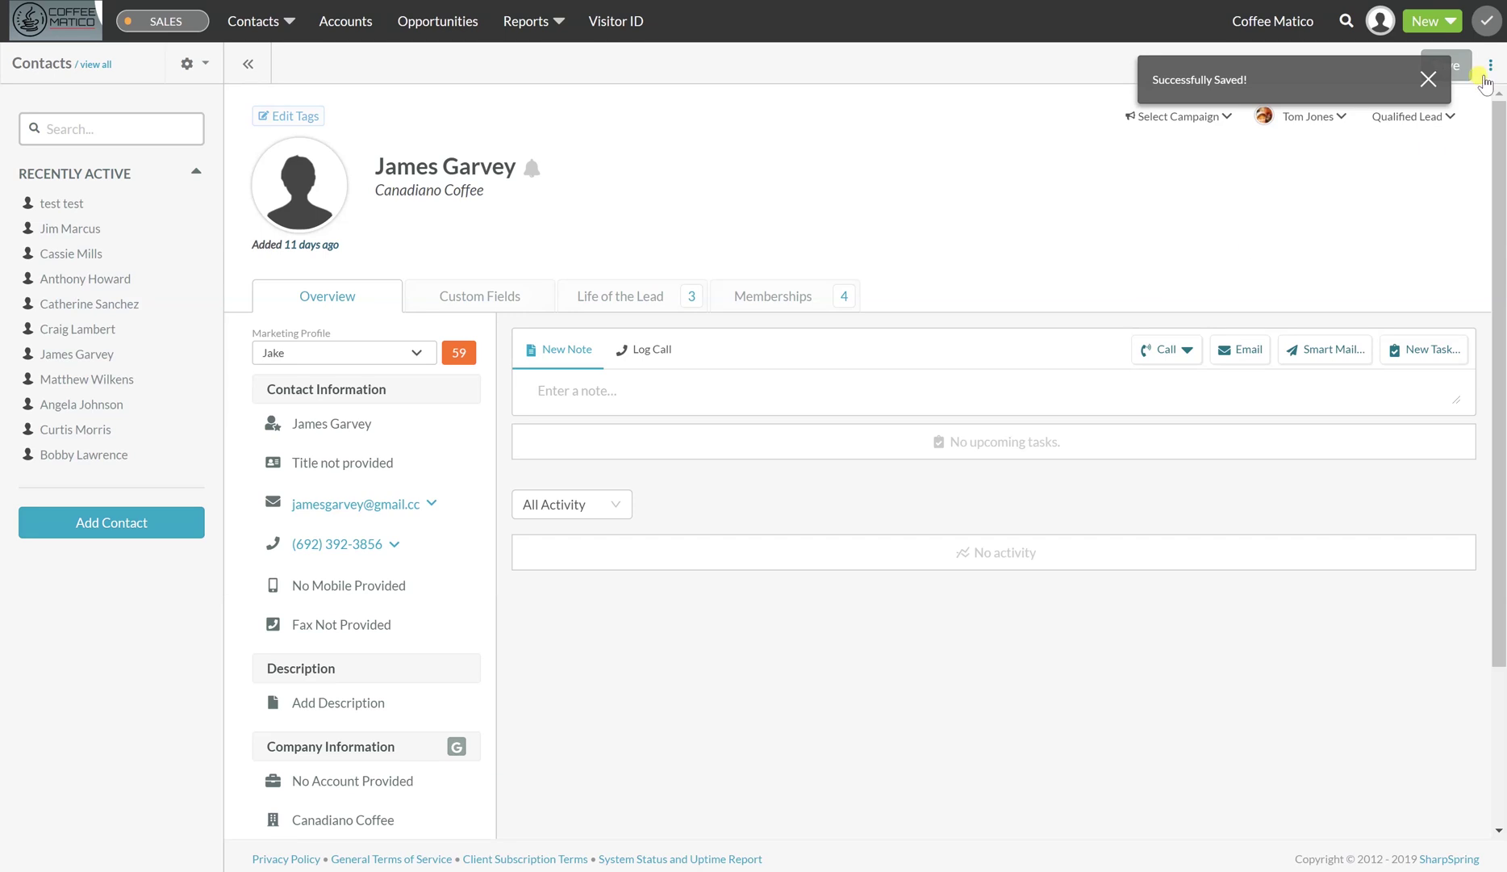
Save a $100 opportunity closing 06/30/2019 at the Demo Coffee Maker stage.
{"action": "left_click", "coordinate": [1490, 65]}
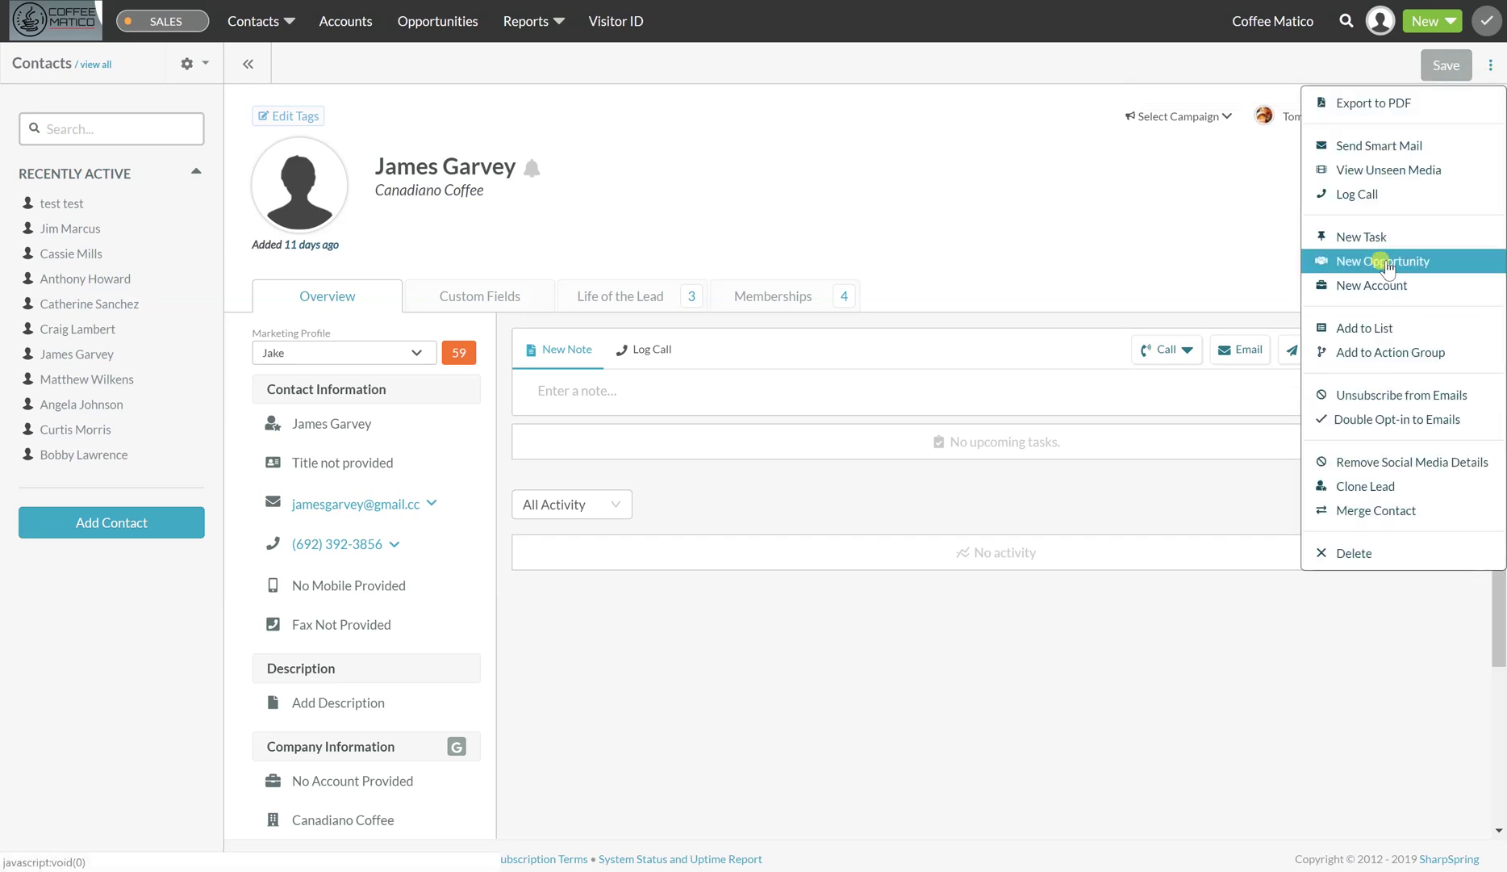
{"action": "left_click", "coordinate": [1387, 266]}
{"action": "left_click", "coordinate": [326, 307]}
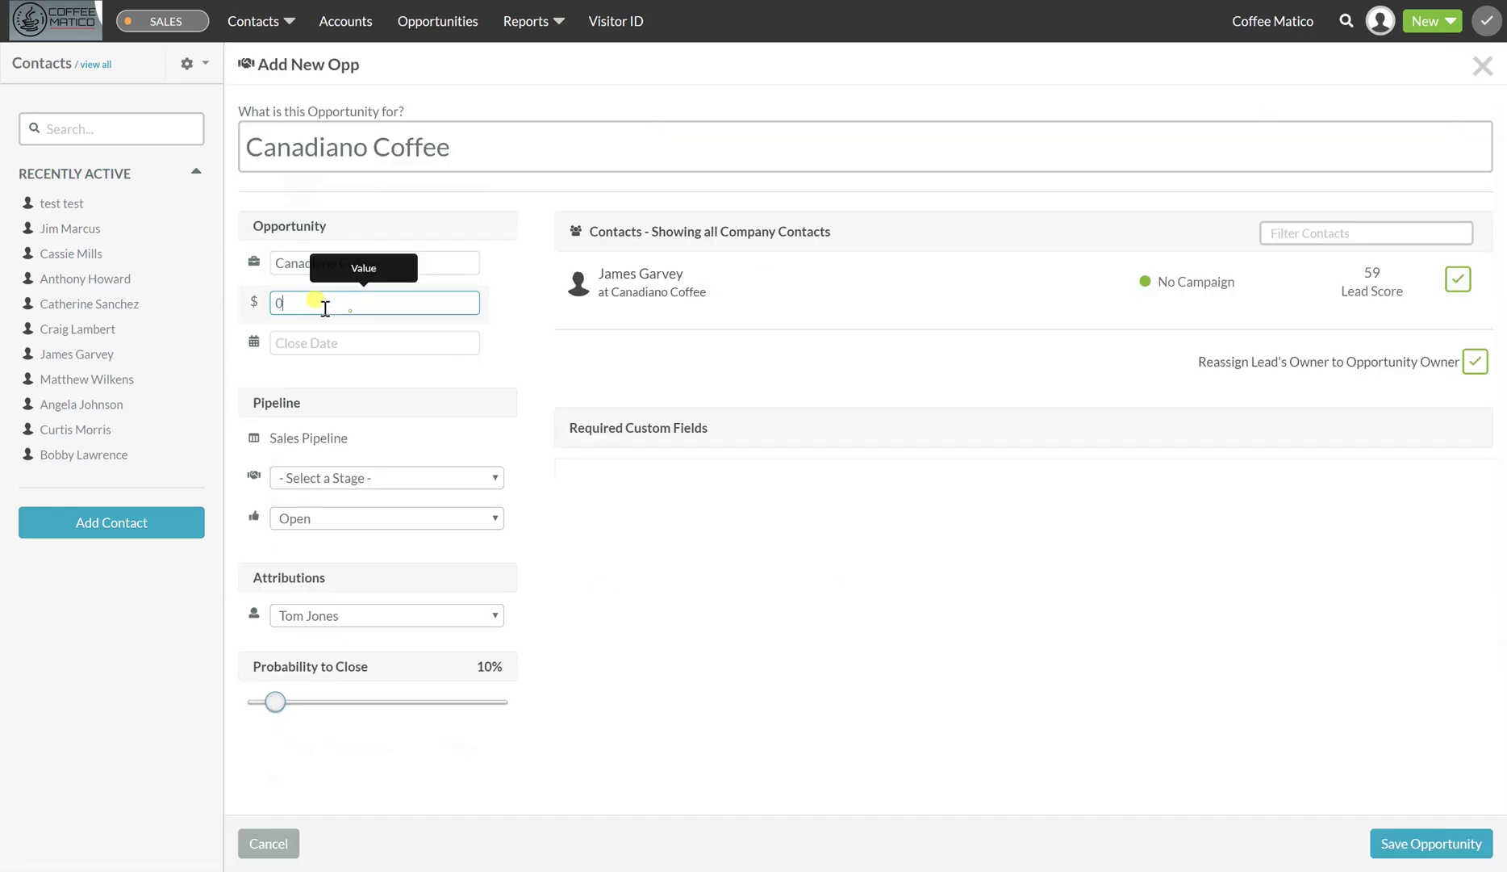
{"action": "key", "text": "BackSpace"}
{"action": "type", "text": "100"}
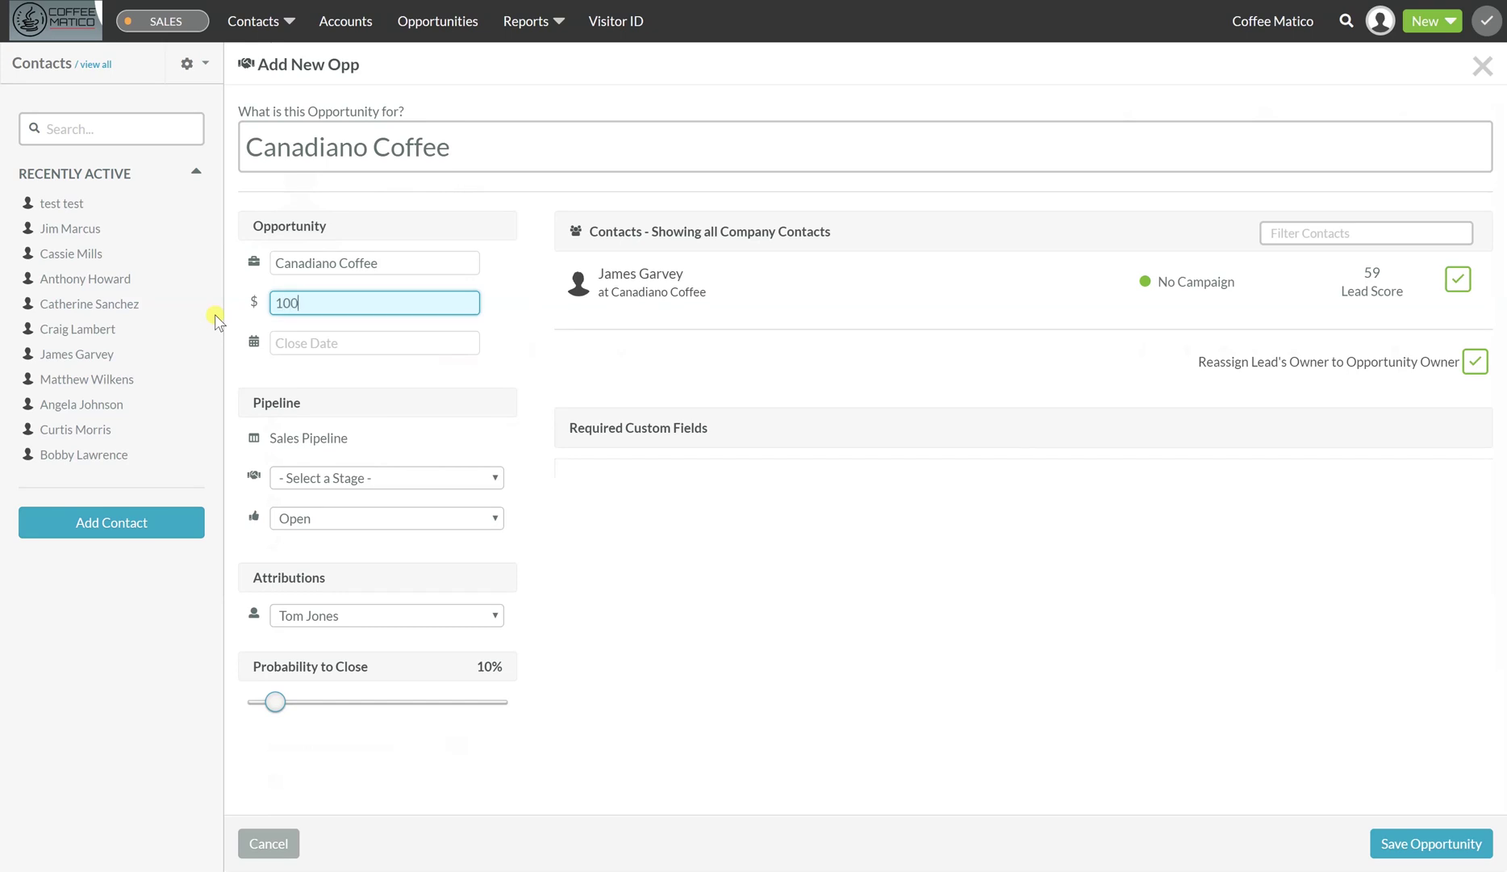
{"action": "left_click", "coordinate": [255, 342]}
{"action": "left_click", "coordinate": [293, 572]}
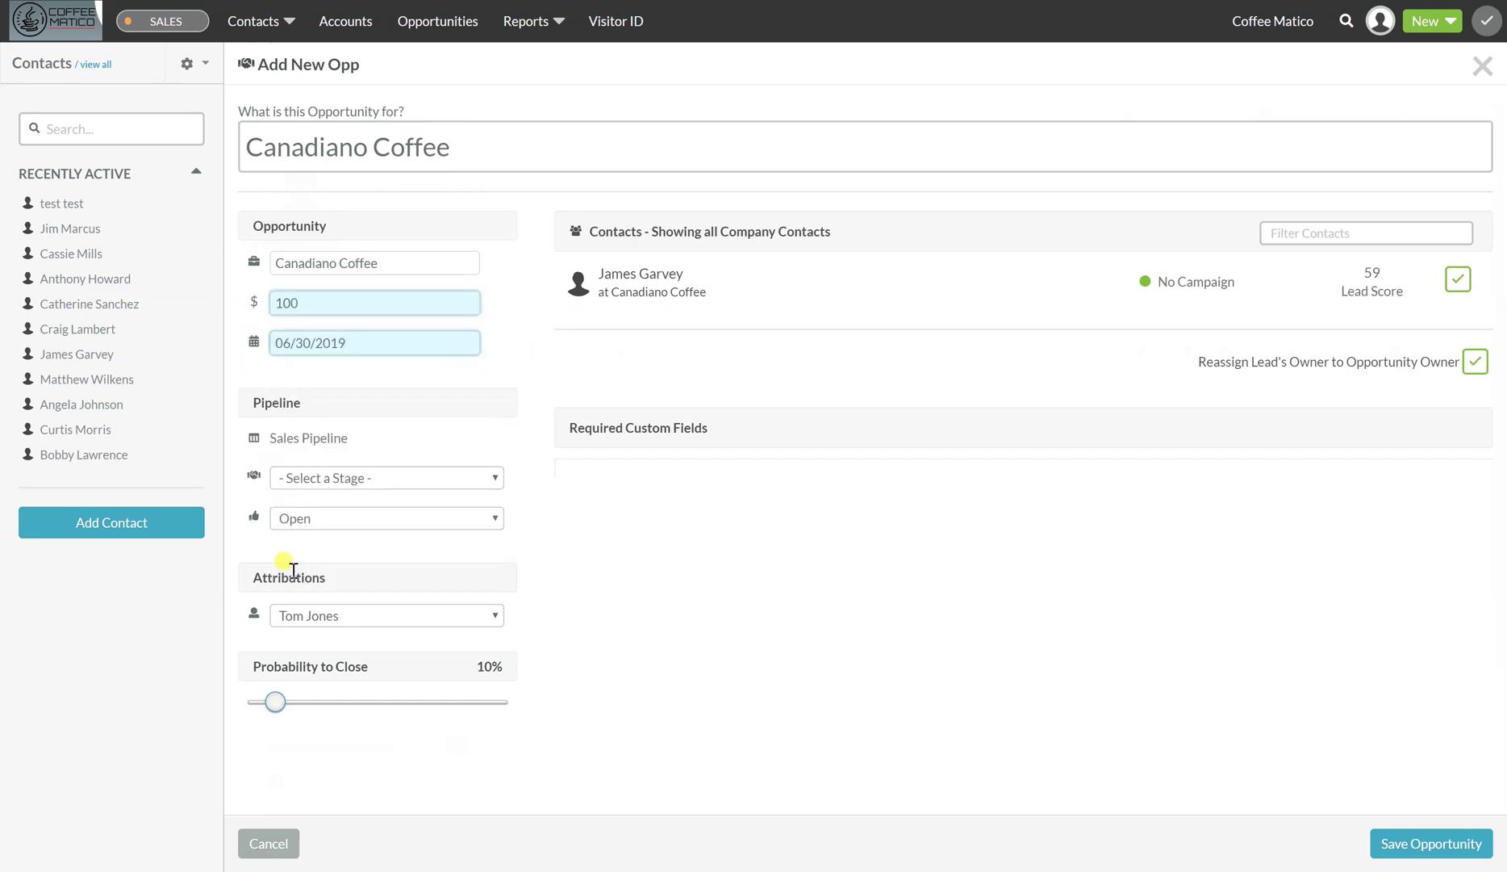
{"action": "left_click", "coordinate": [407, 477]}
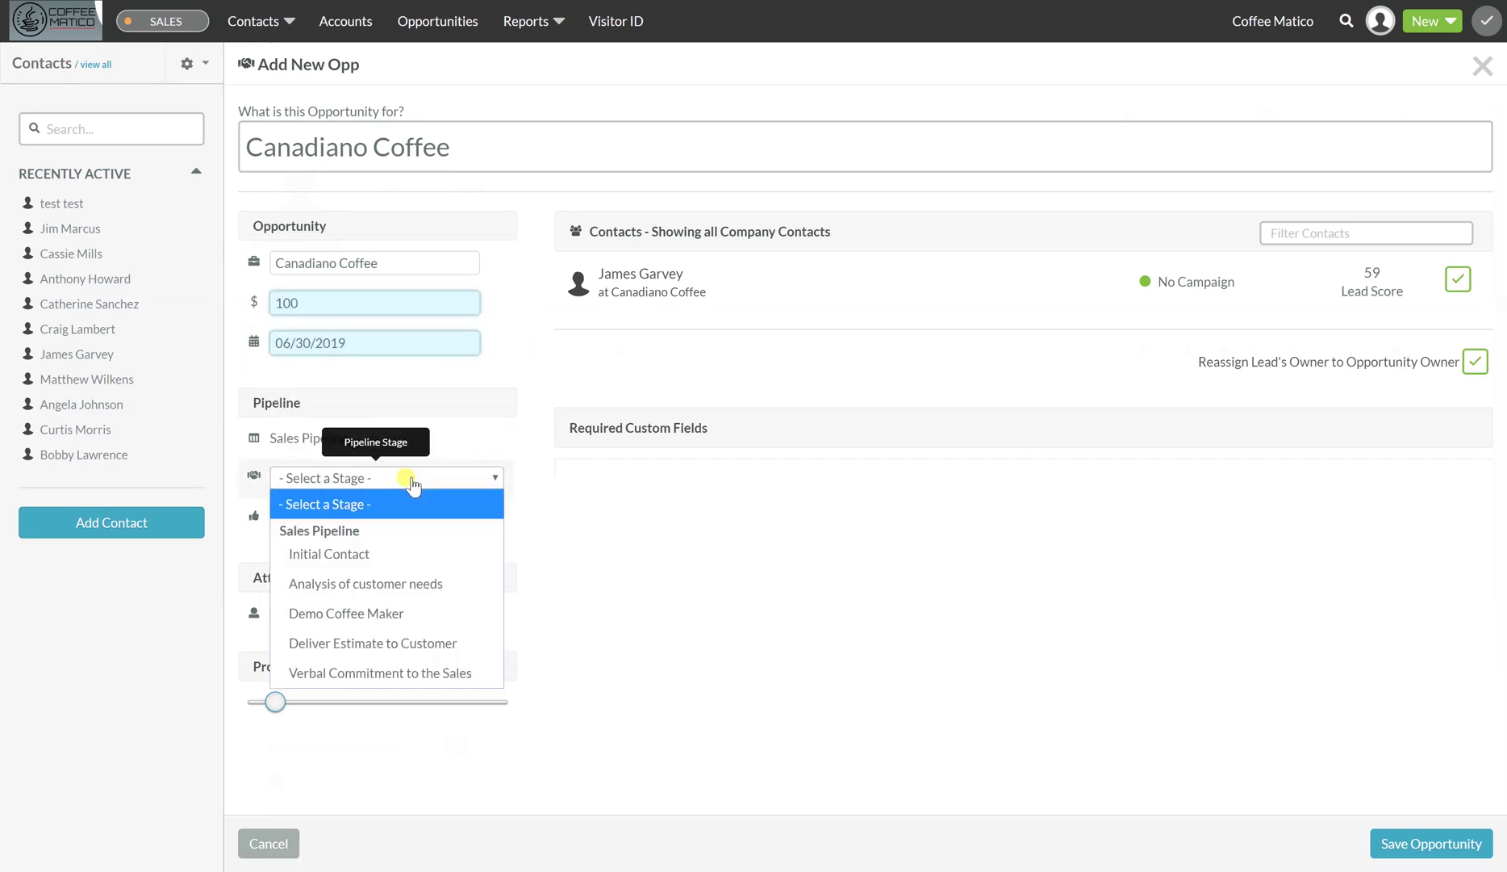
{"action": "left_click", "coordinate": [343, 614]}
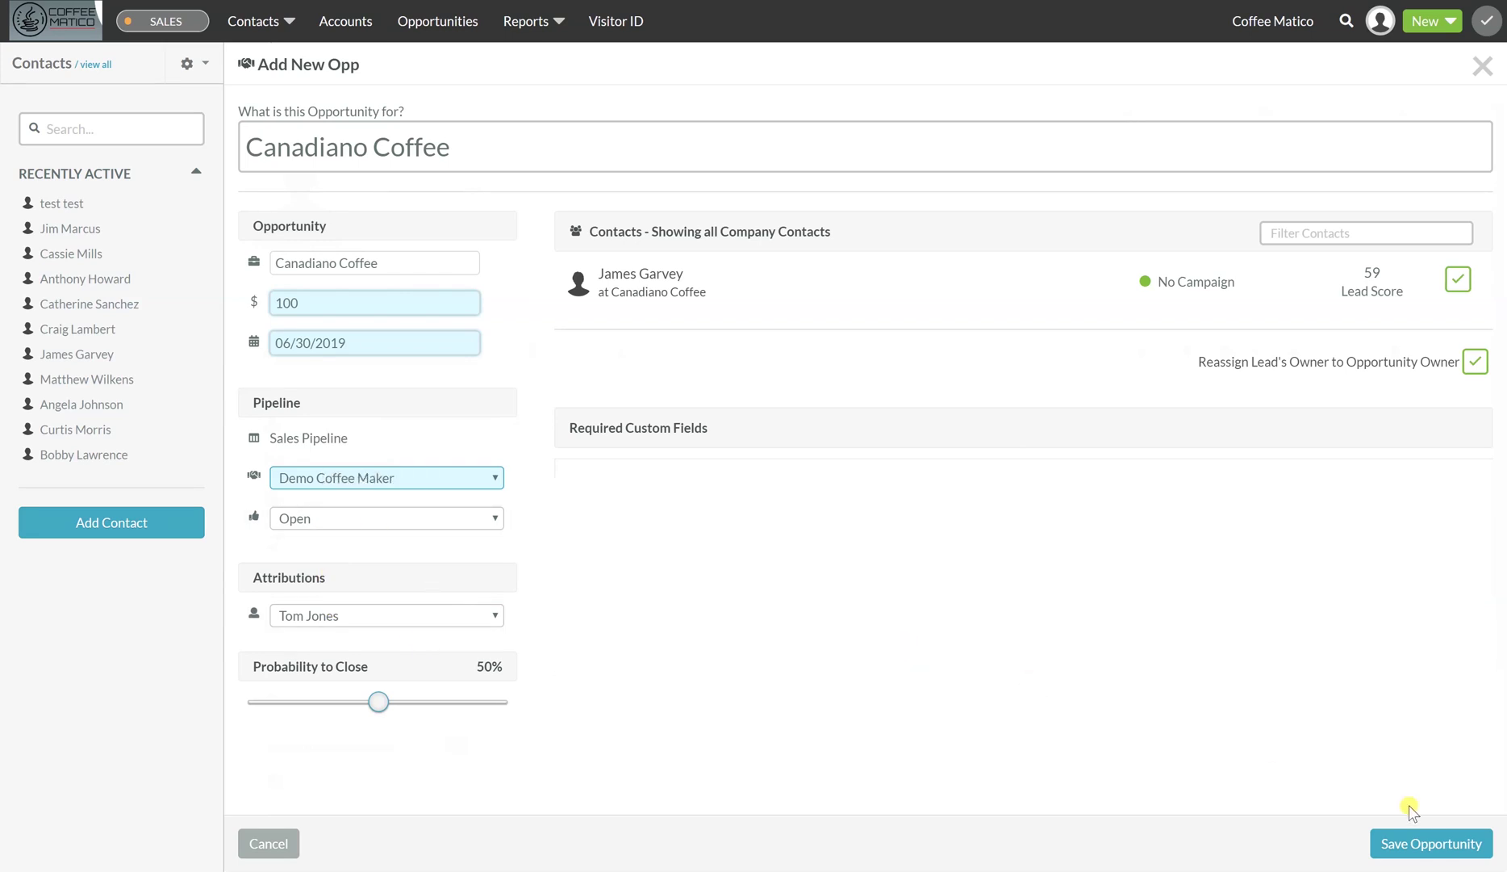
{"action": "left_click", "coordinate": [1429, 842]}
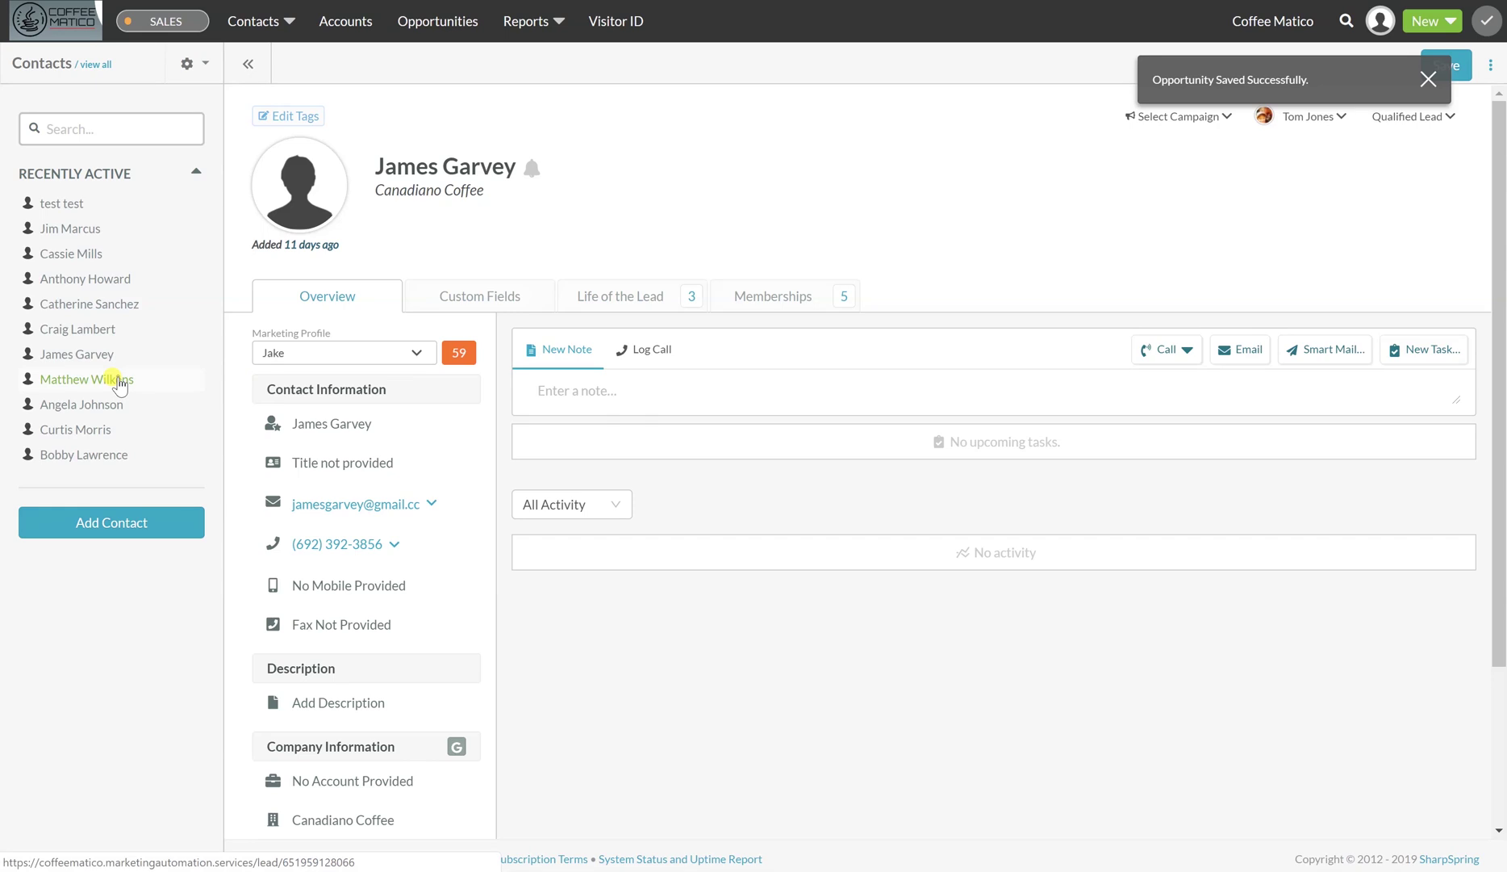
For MW Banking, save a $2000 opportunity closing 07/31/2019 at Verbal Commitment to the Sales.
{"action": "left_click", "coordinate": [119, 382]}
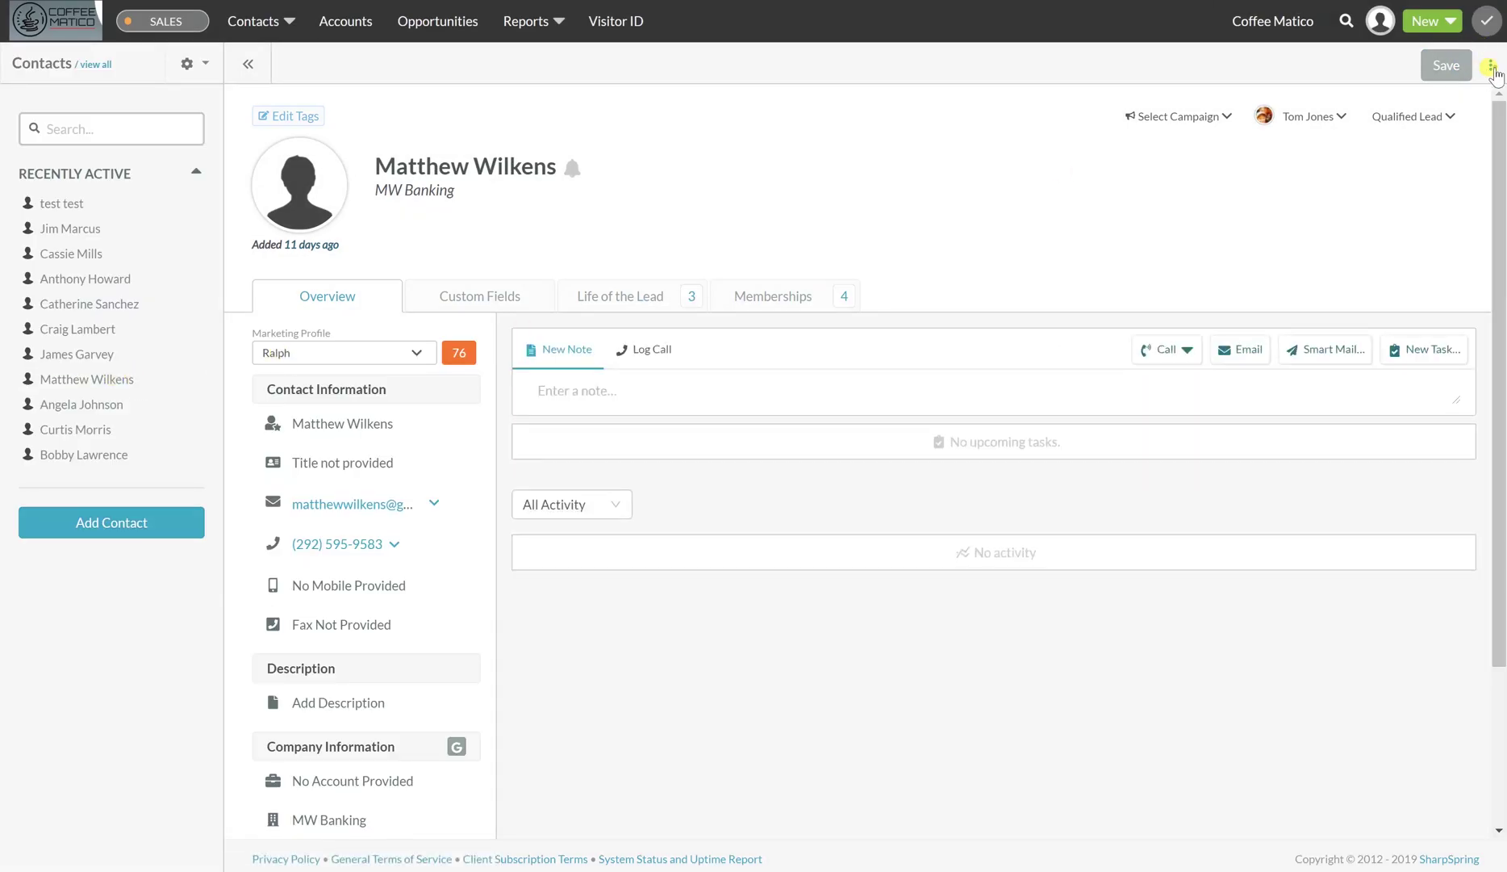
{"action": "left_click", "coordinate": [1492, 67]}
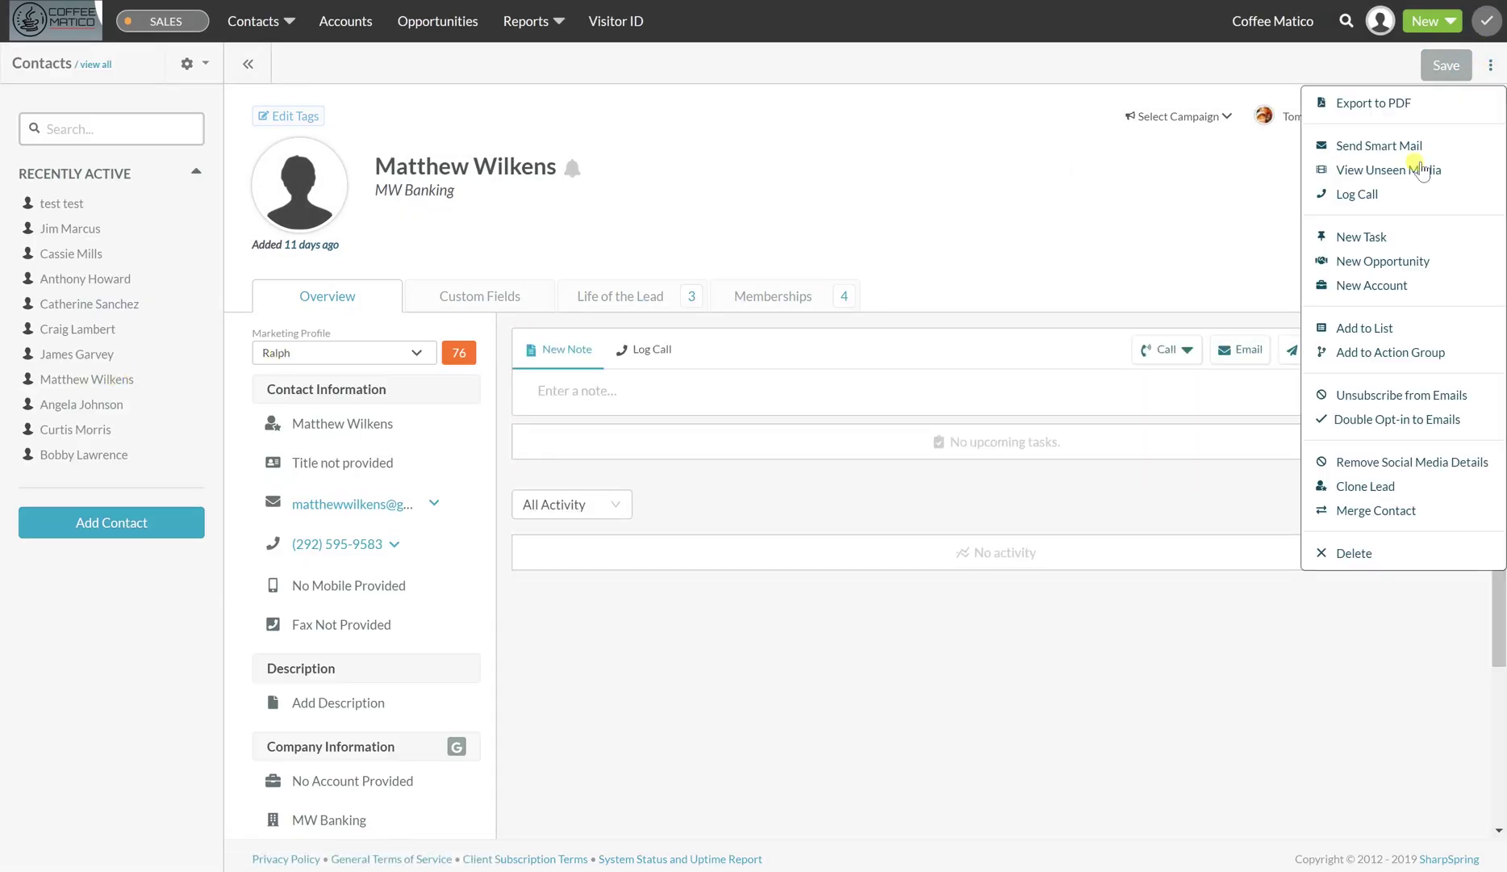
{"action": "left_click", "coordinate": [1366, 261]}
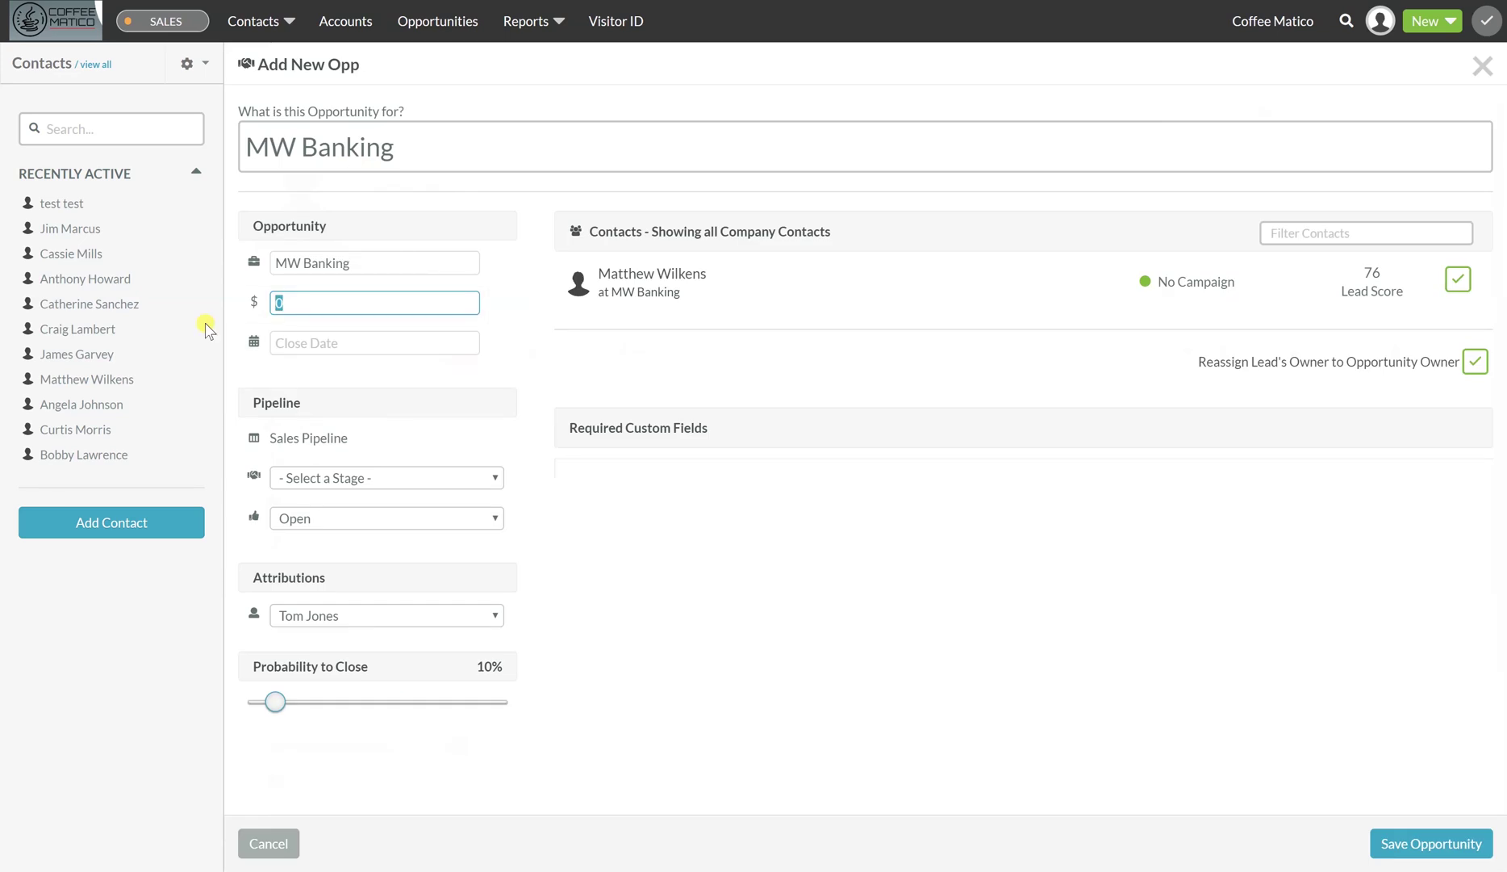
{"action": "type", "text": "2000"}
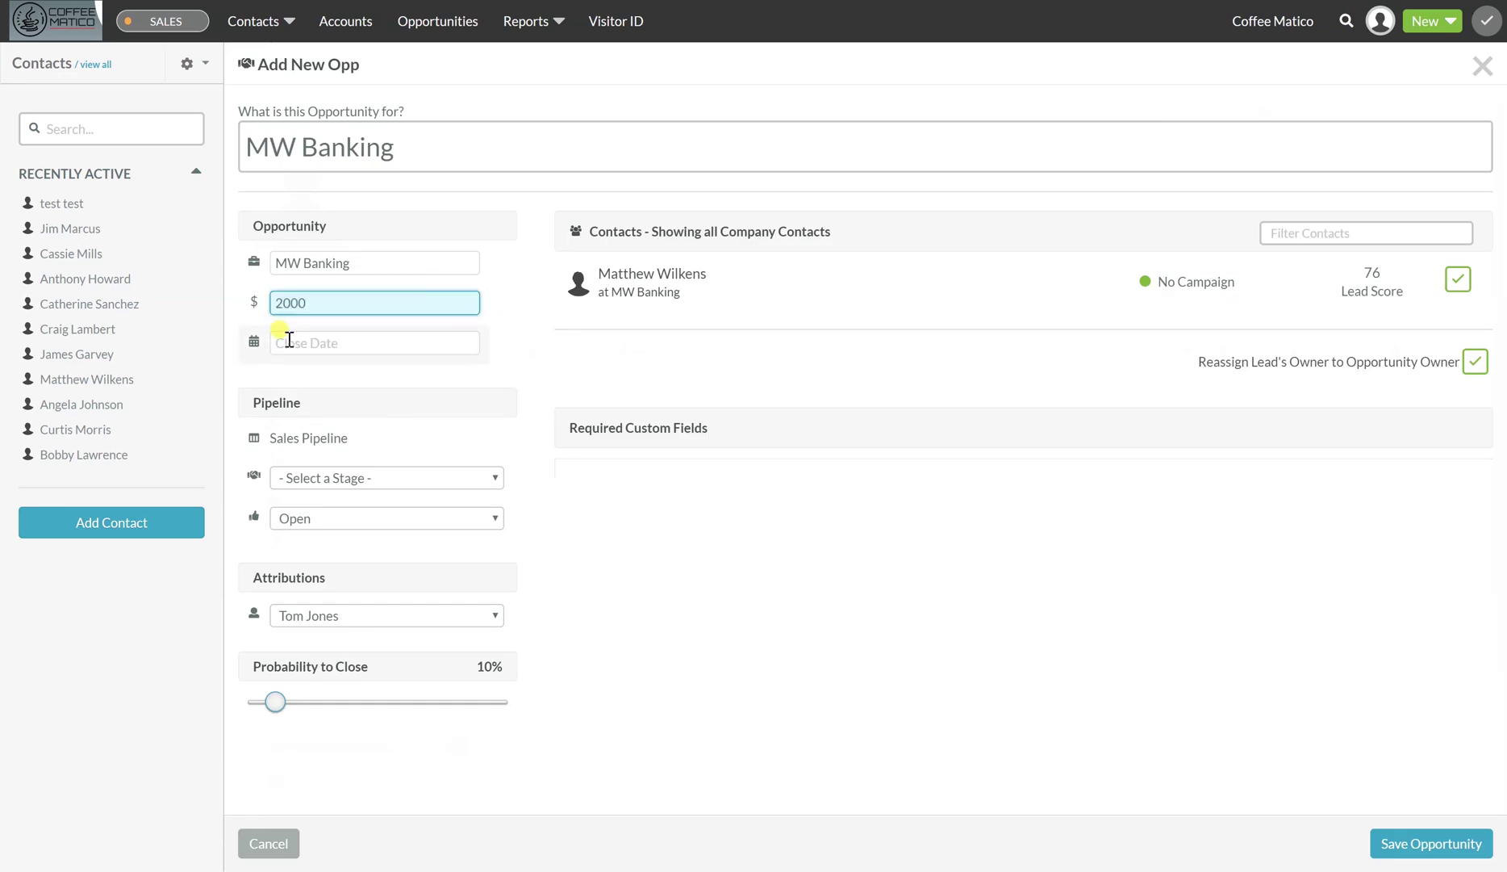
{"action": "left_click", "coordinate": [289, 339]}
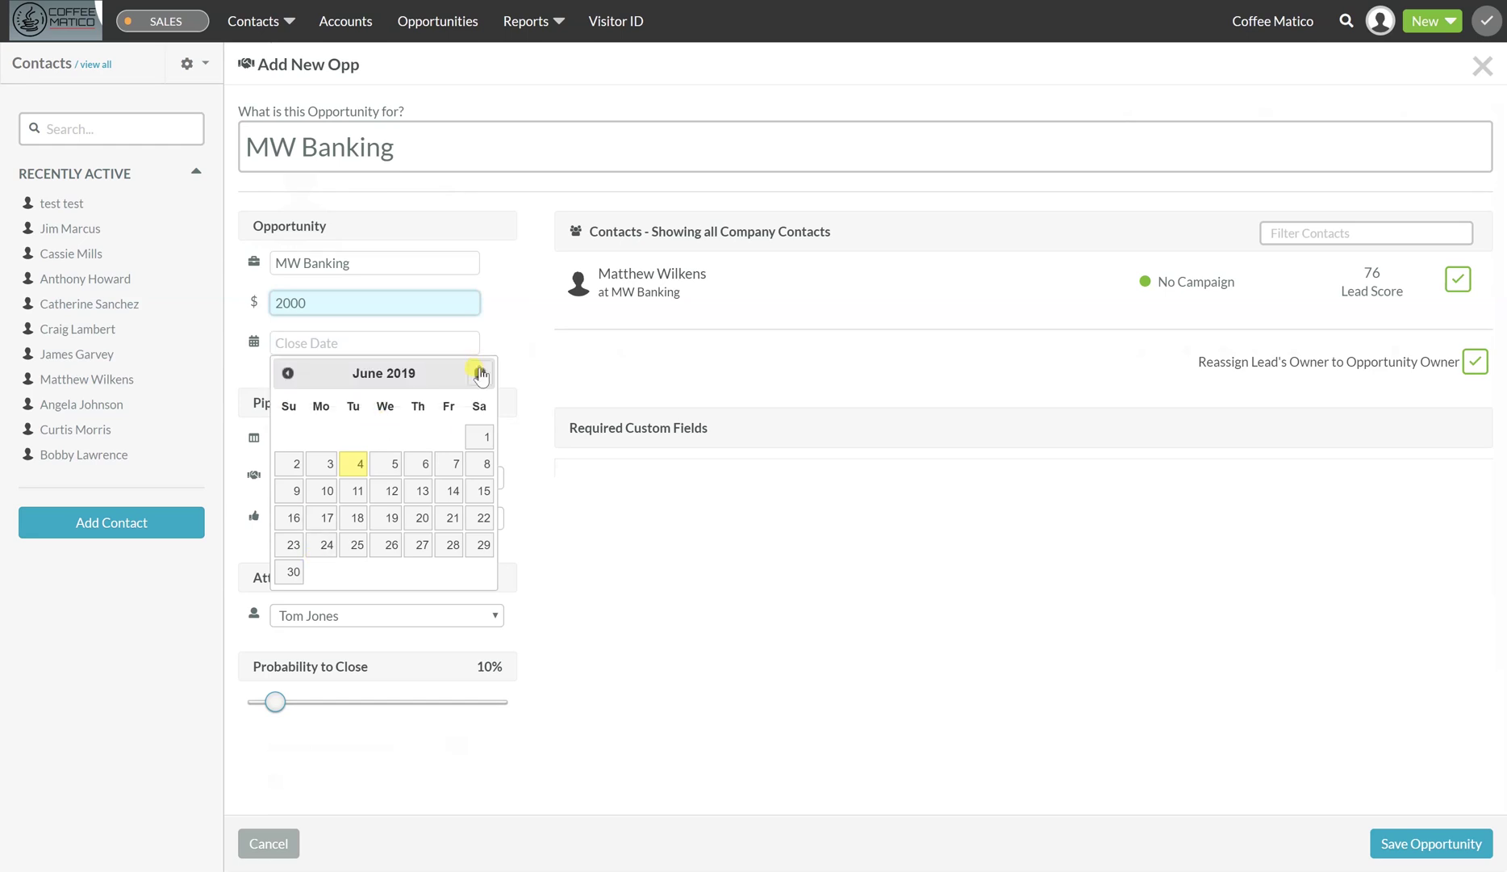
{"action": "left_click", "coordinate": [482, 371]}
{"action": "left_click", "coordinate": [393, 544]}
{"action": "left_click", "coordinate": [384, 479]}
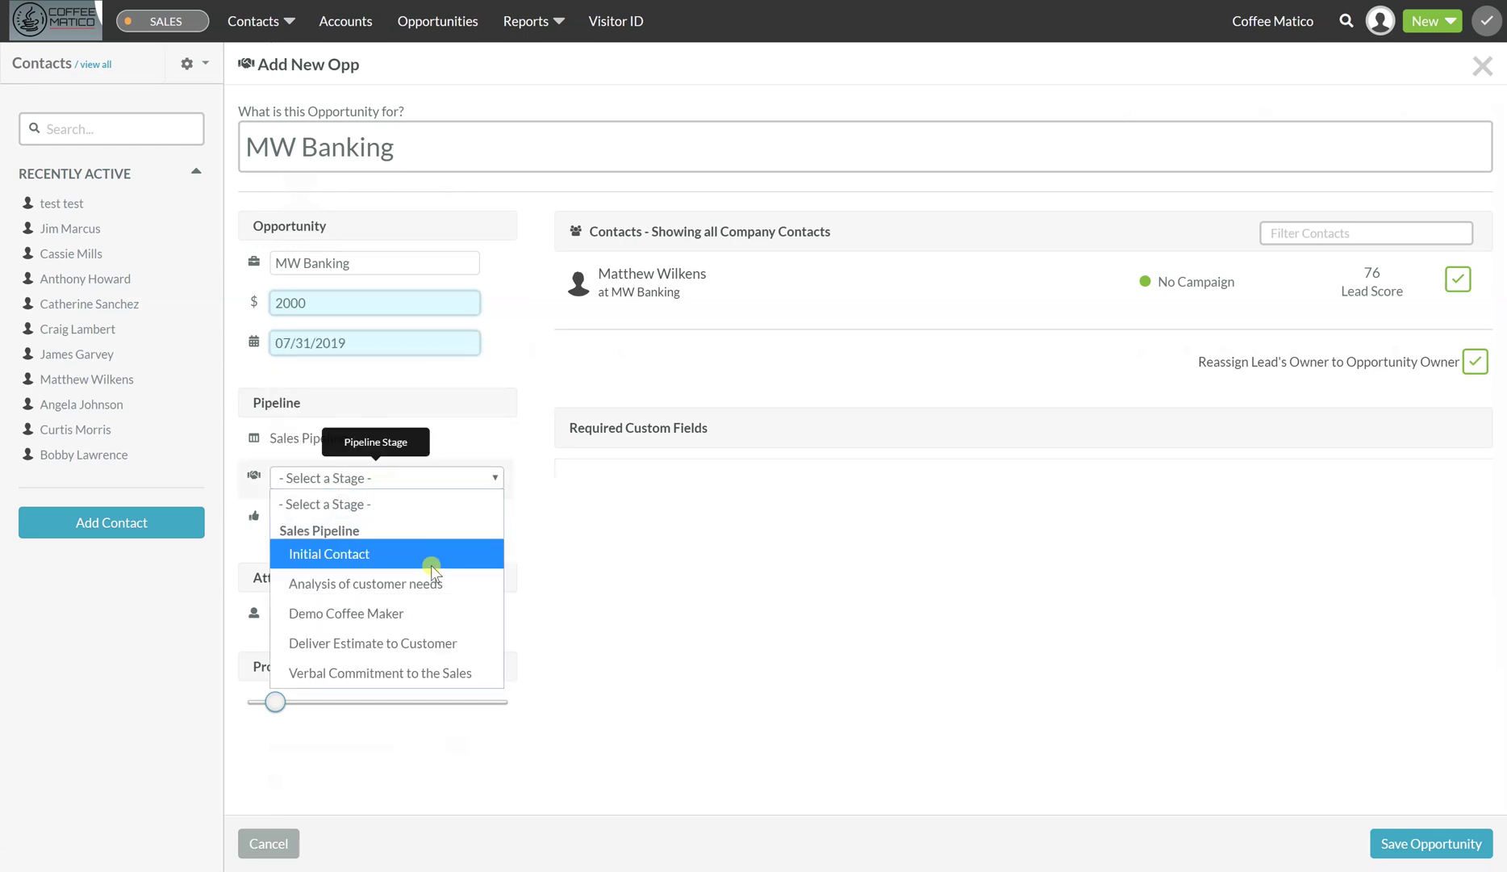
{"action": "left_click", "coordinate": [392, 673]}
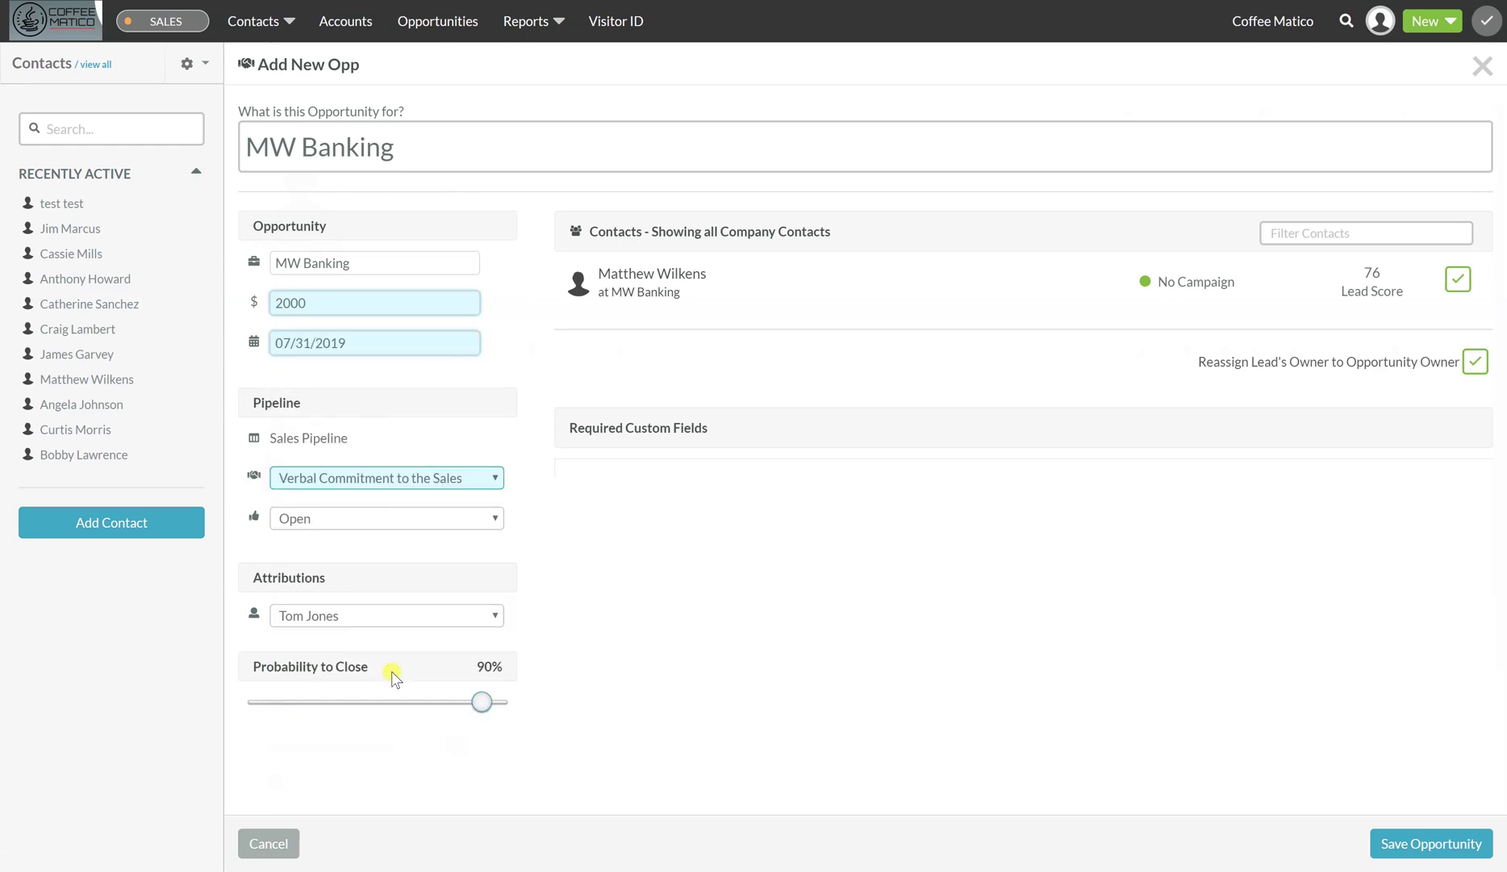
{"action": "left_click", "coordinate": [1411, 857]}
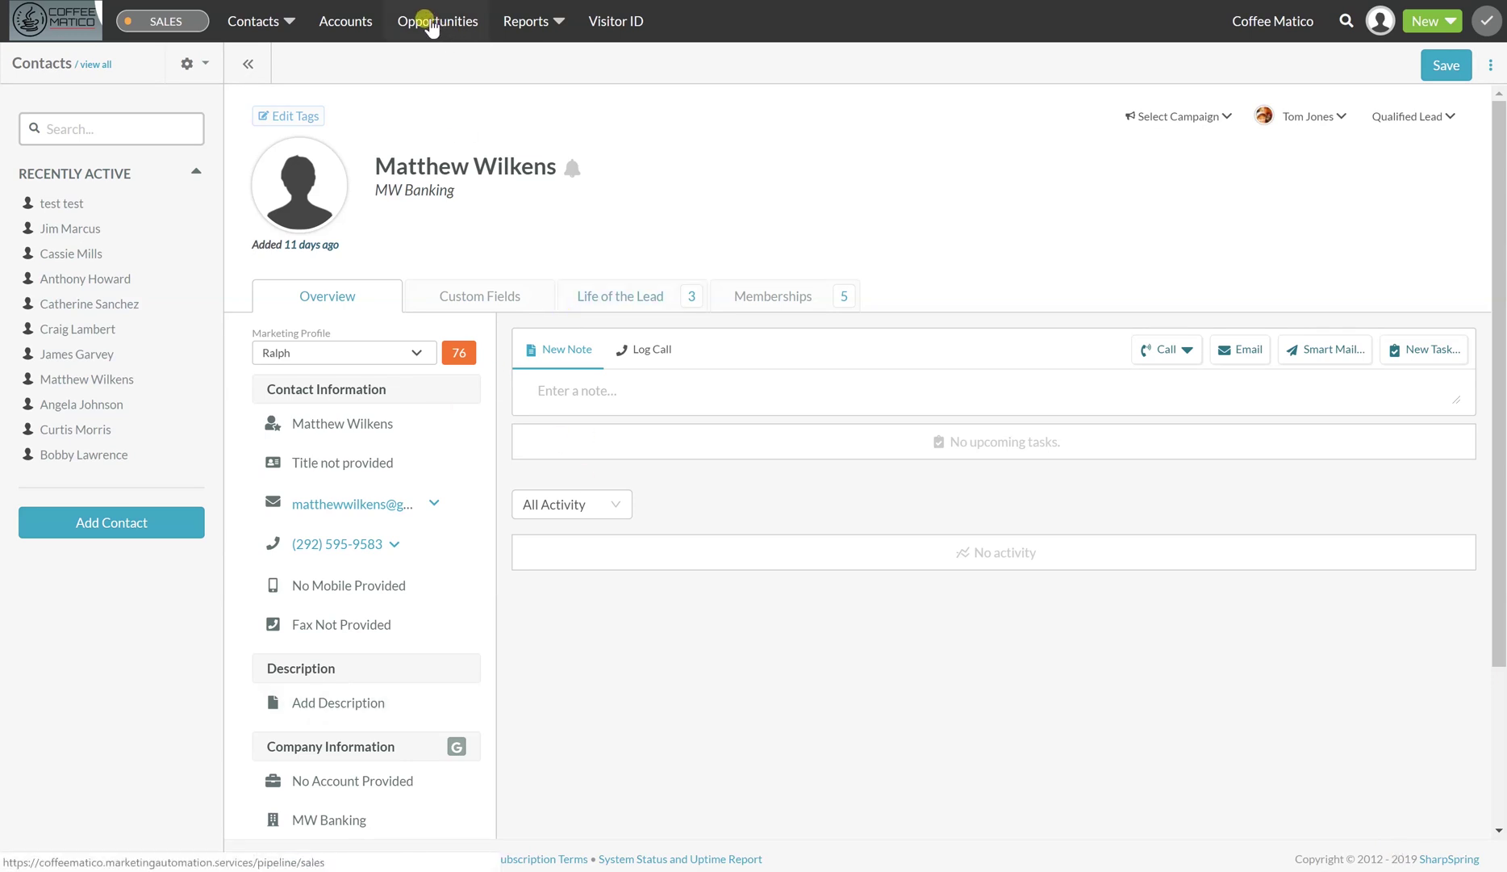
Show the pipeline's Sales Forecast: 4 opportunities totalling a $2,100 forecast.
{"action": "left_click", "coordinate": [430, 22]}
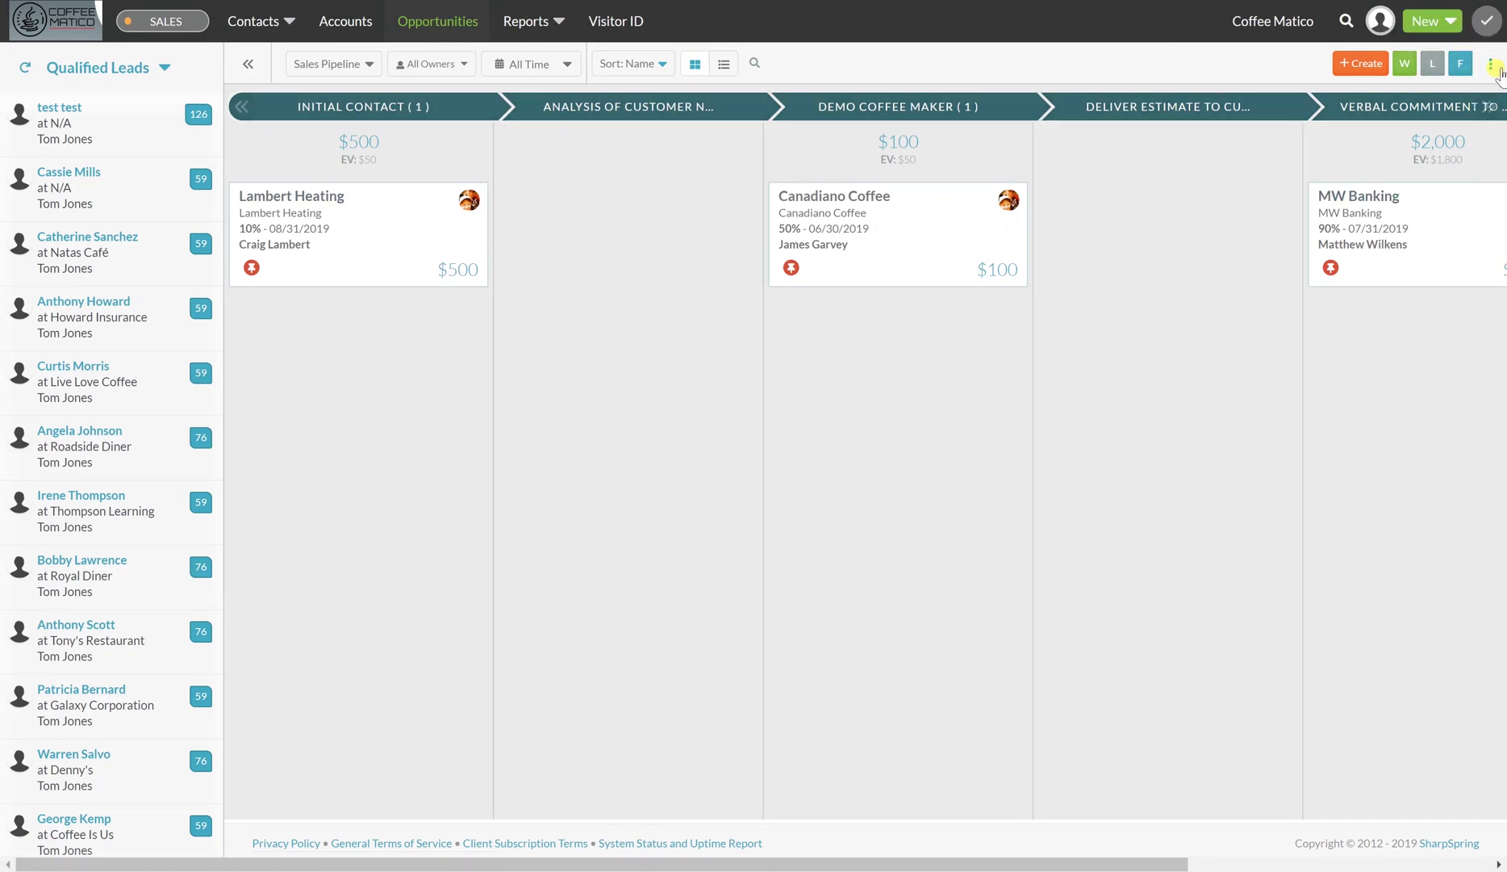
{"action": "left_click", "coordinate": [1462, 65]}
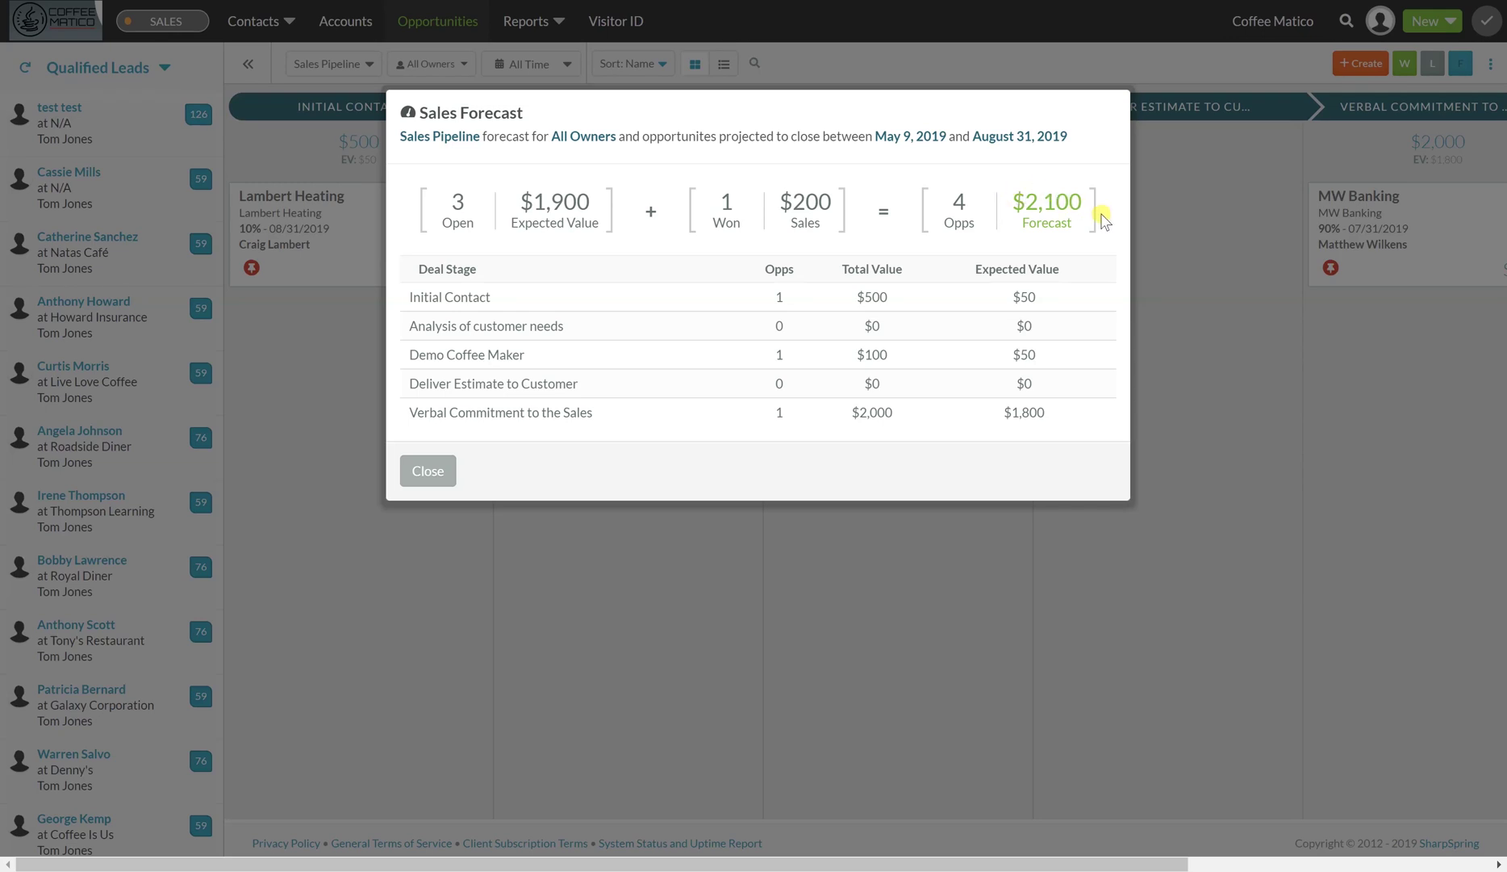
Close the Sales Forecast to see the Lambert Heating, Canadiano Coffee and MW Banking deals.
{"action": "left_click", "coordinate": [428, 472]}
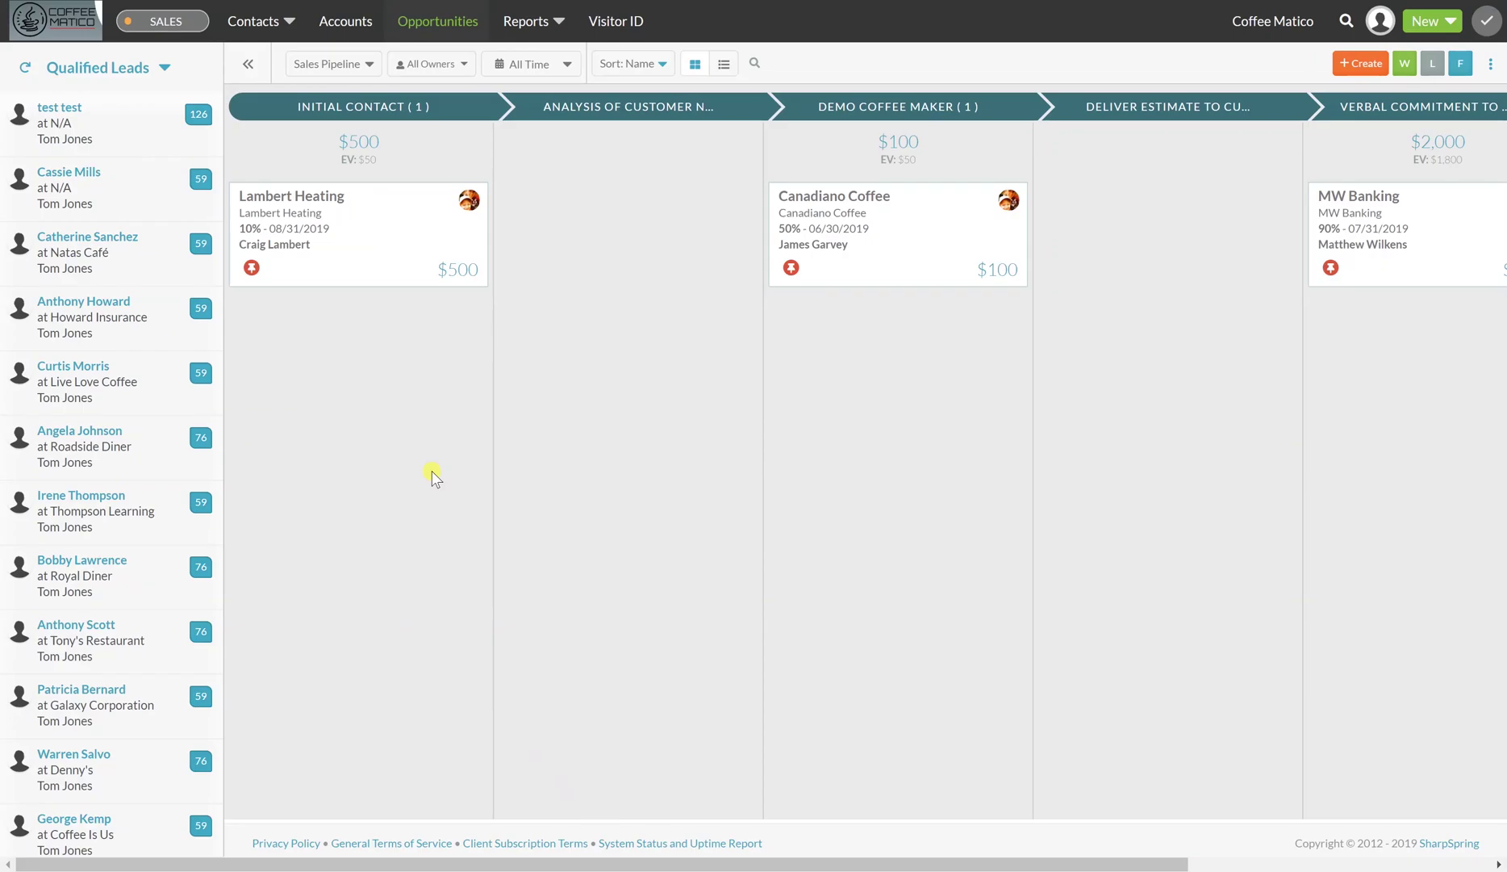